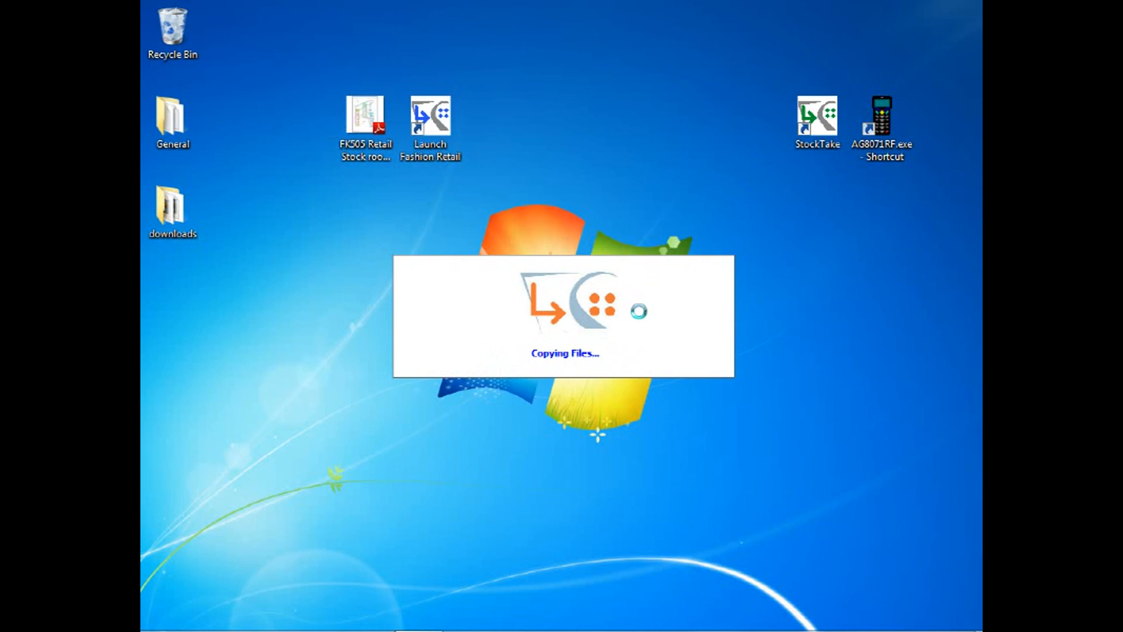
Step: Log in to the TrainingPOS database with the account password and open the Scanner Input stock take
click(641, 311)
text(******)
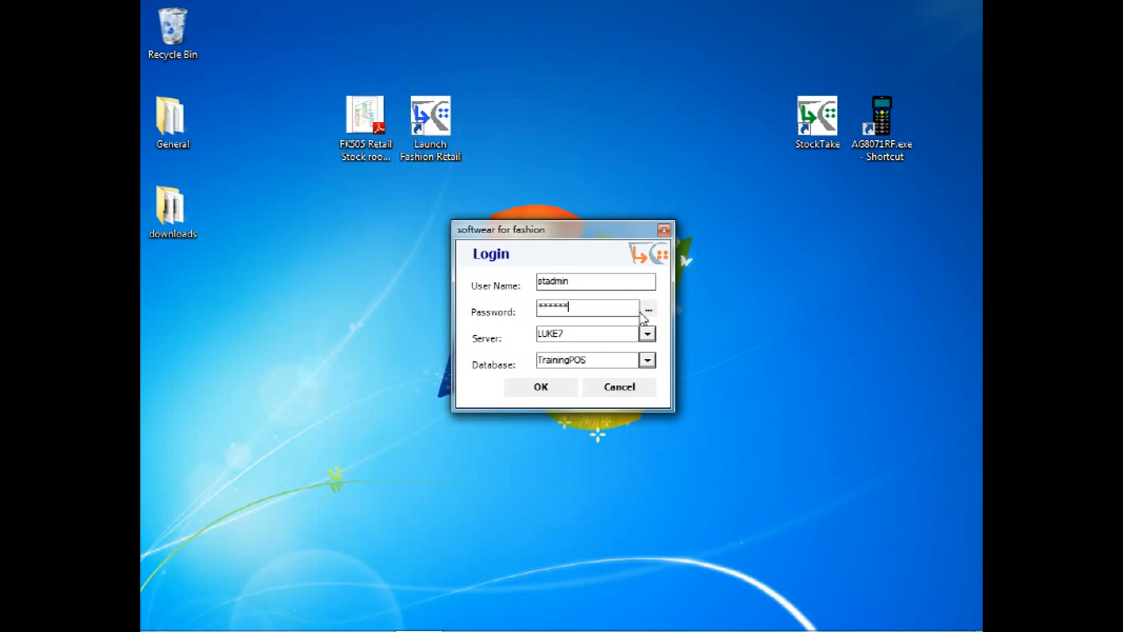
key(Return)
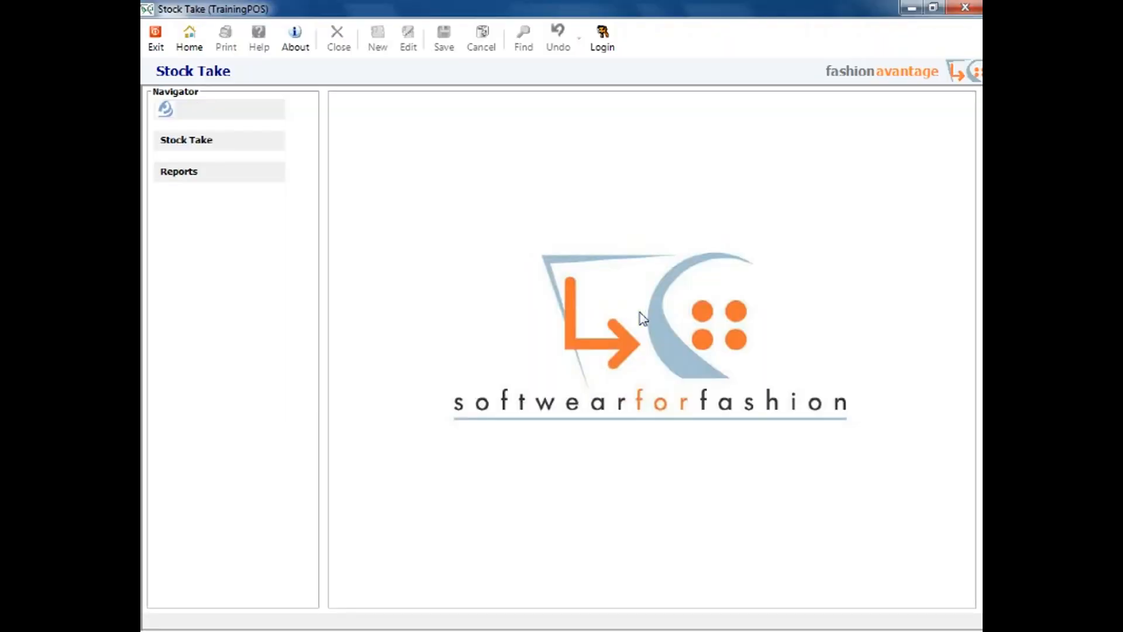
click(243, 142)
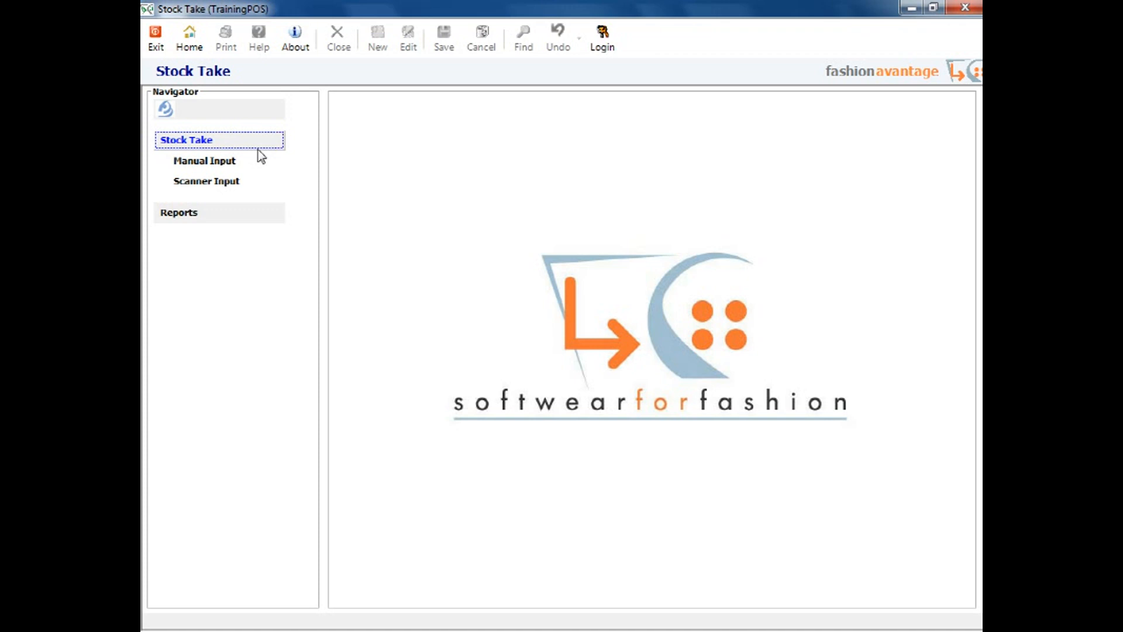
click(210, 183)
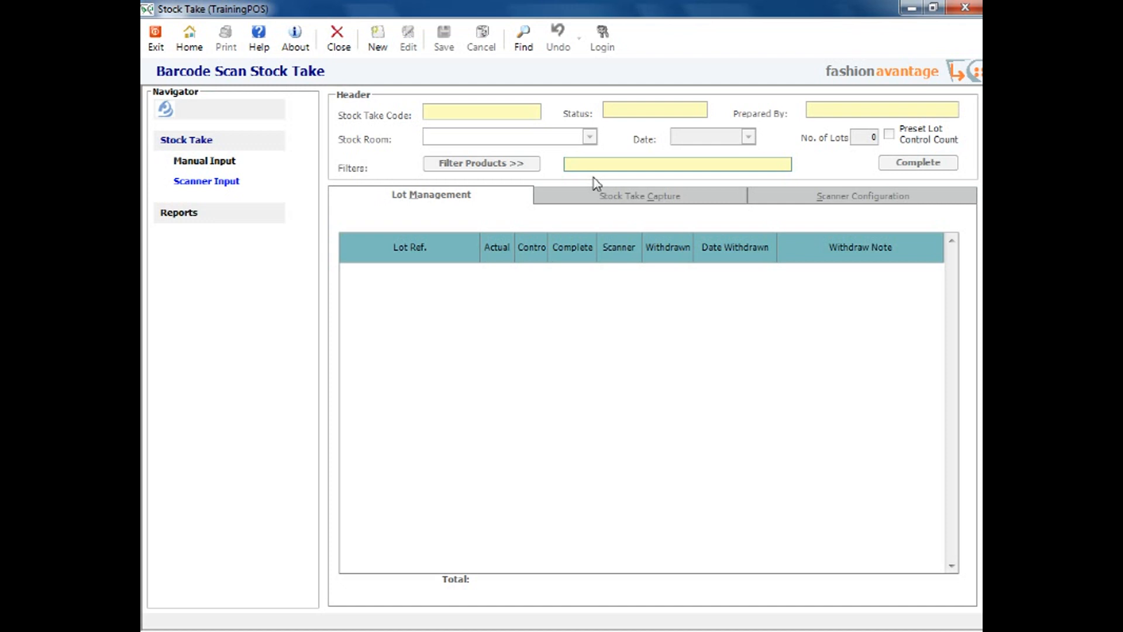
Step: Run the AG8071RF scanner emulator from the desktop, view its Utilities options, exit it and return to the Stock Take window
click(912, 8)
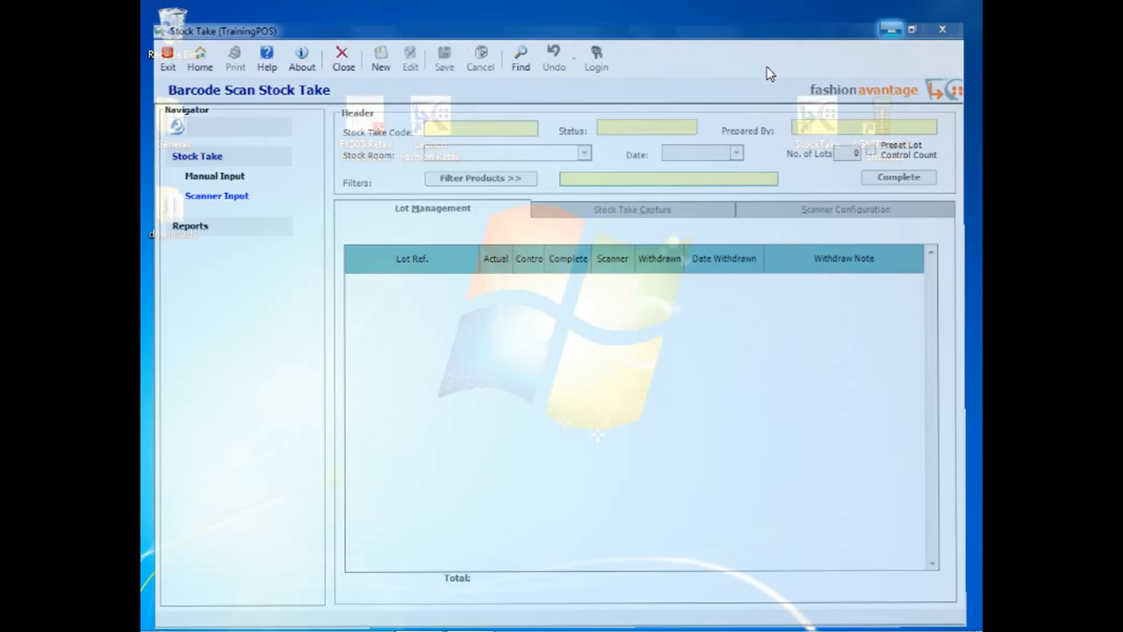
double_click(882, 120)
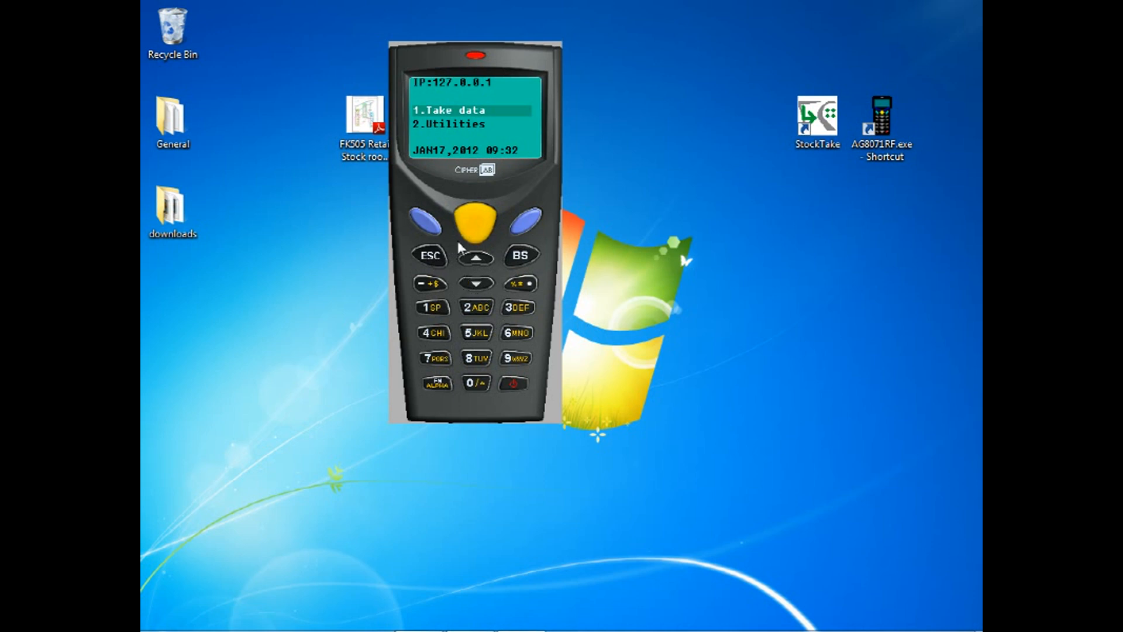
click(475, 285)
click(429, 231)
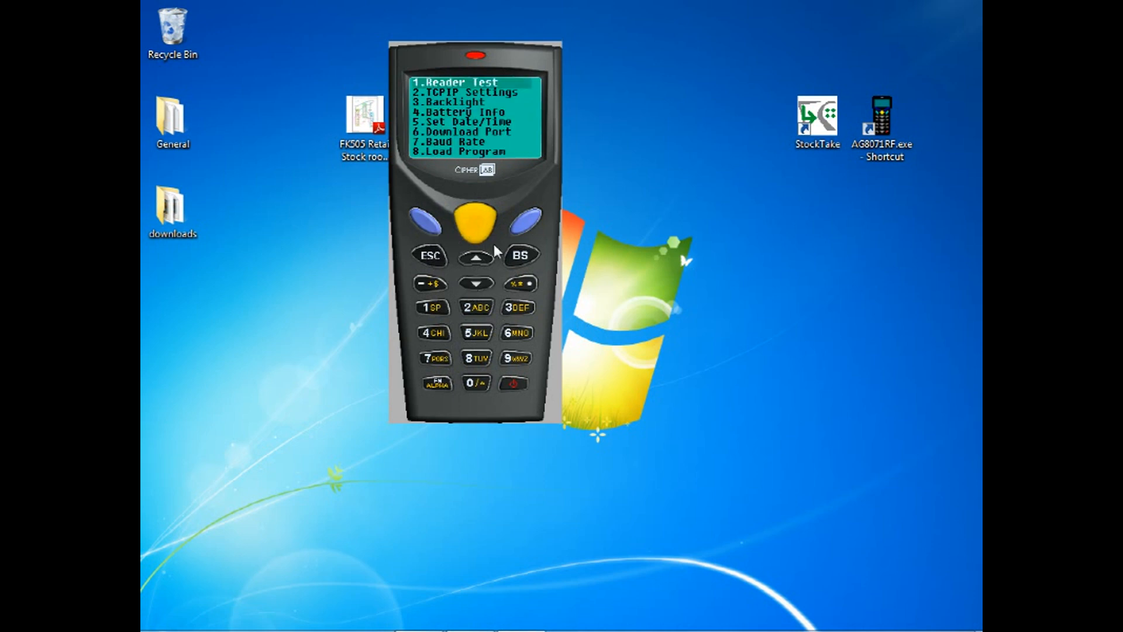
click(442, 260)
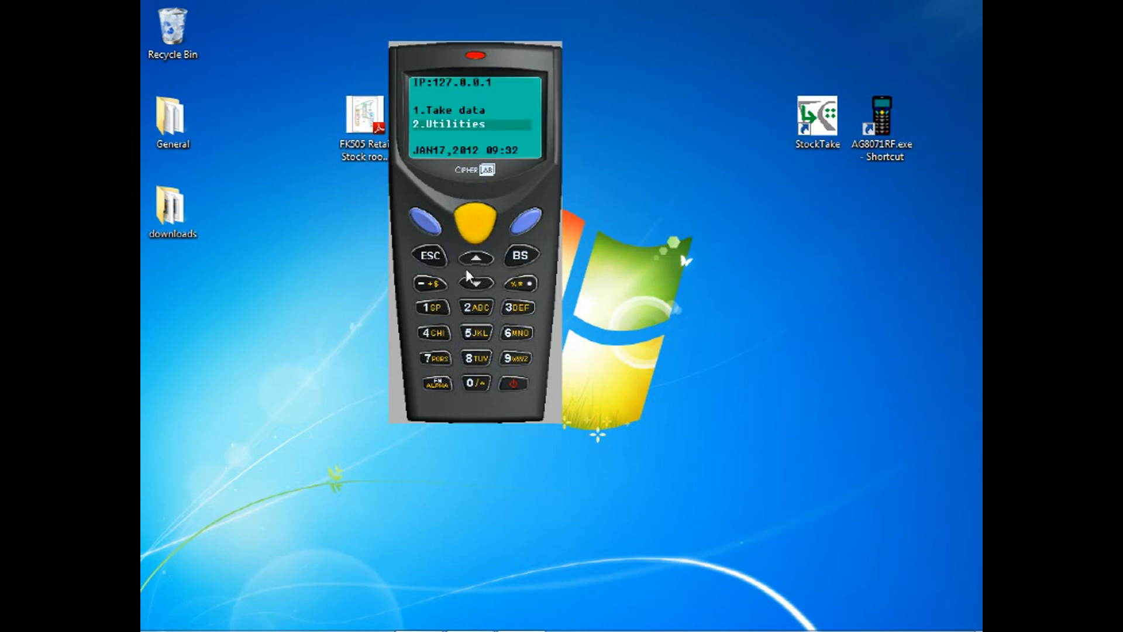
right_click(483, 407)
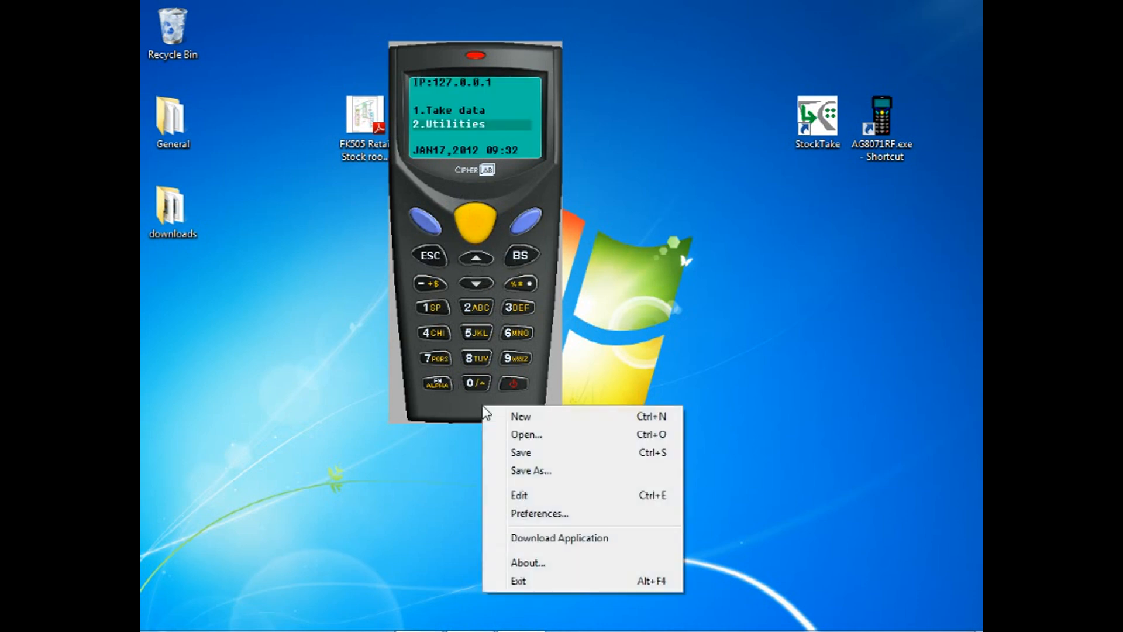
click(517, 581)
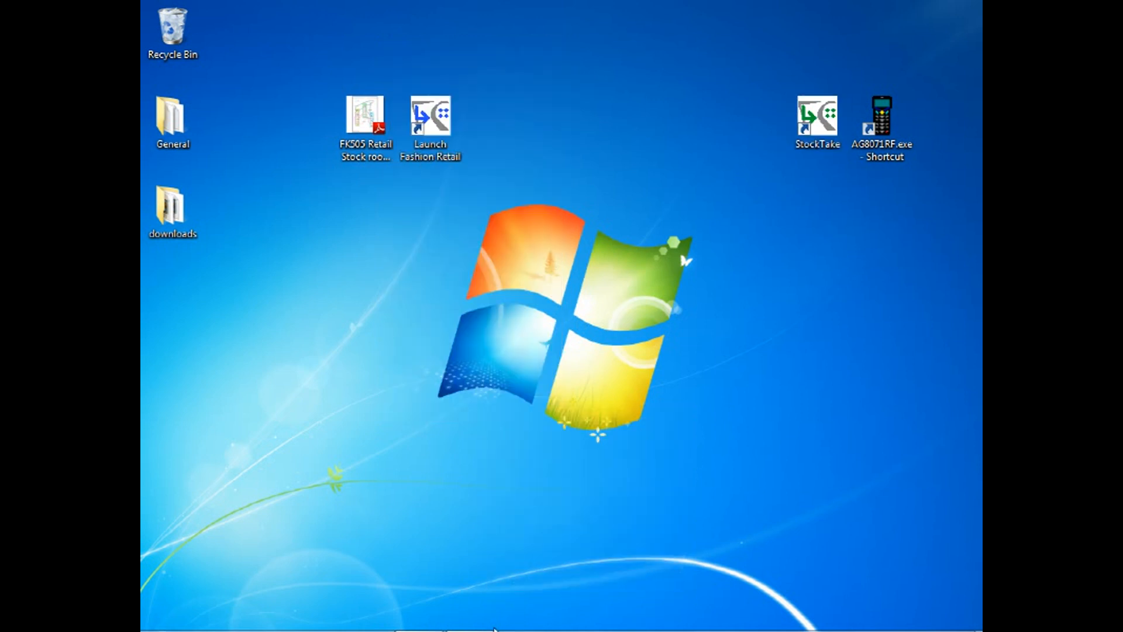
click(468, 614)
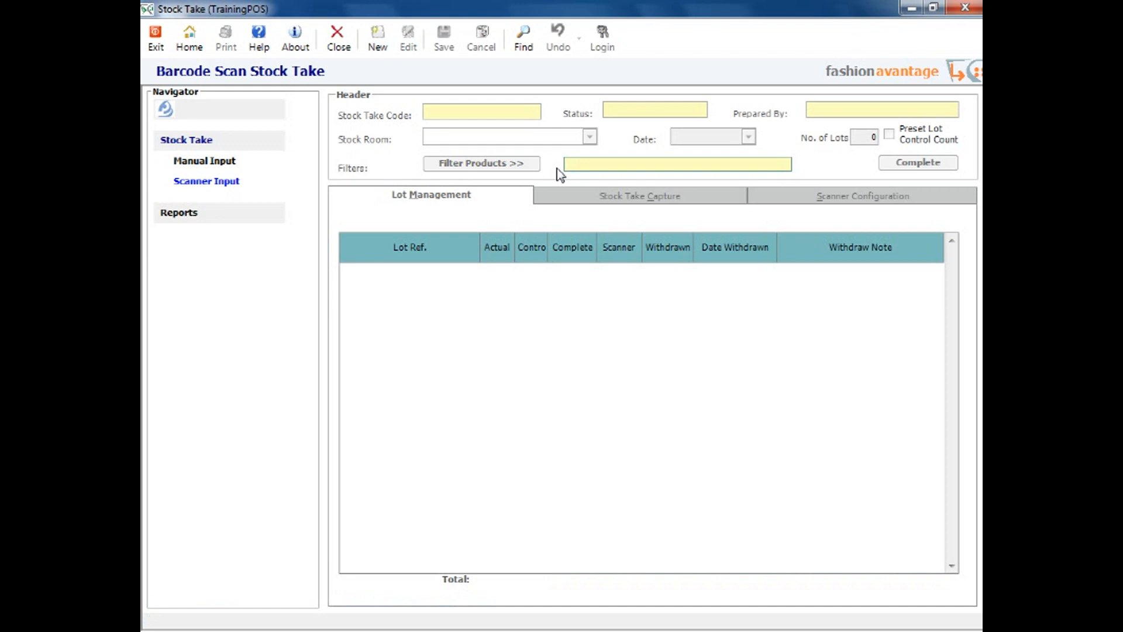
Step: Create a new stock take for stock room Branch 09 - Remote stock room with 3 lots
click(377, 40)
click(589, 138)
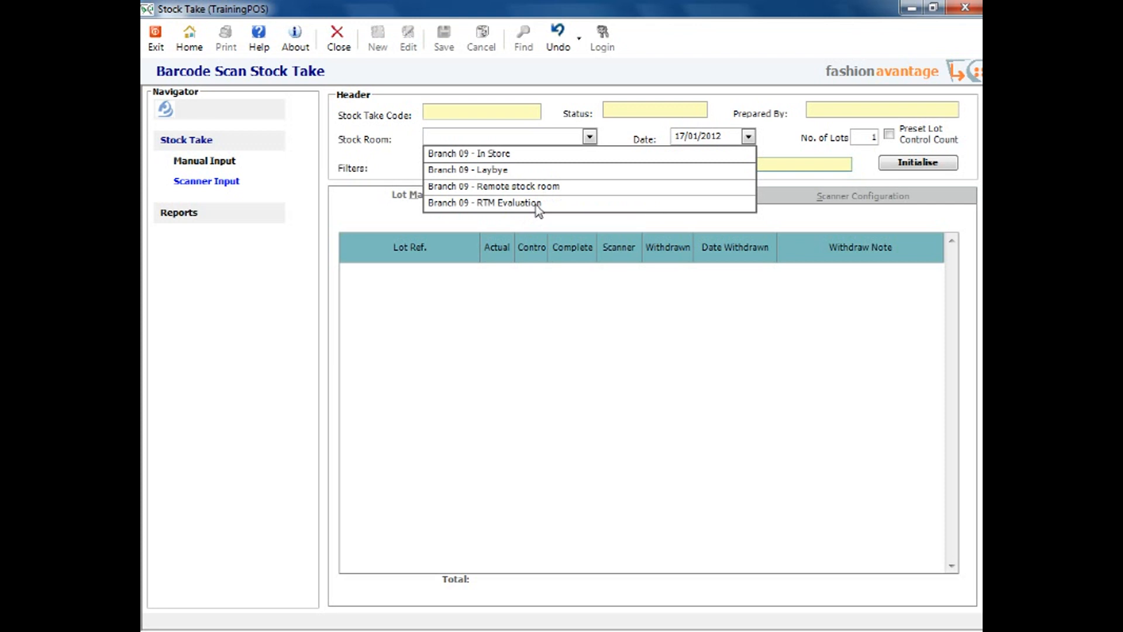
click(471, 187)
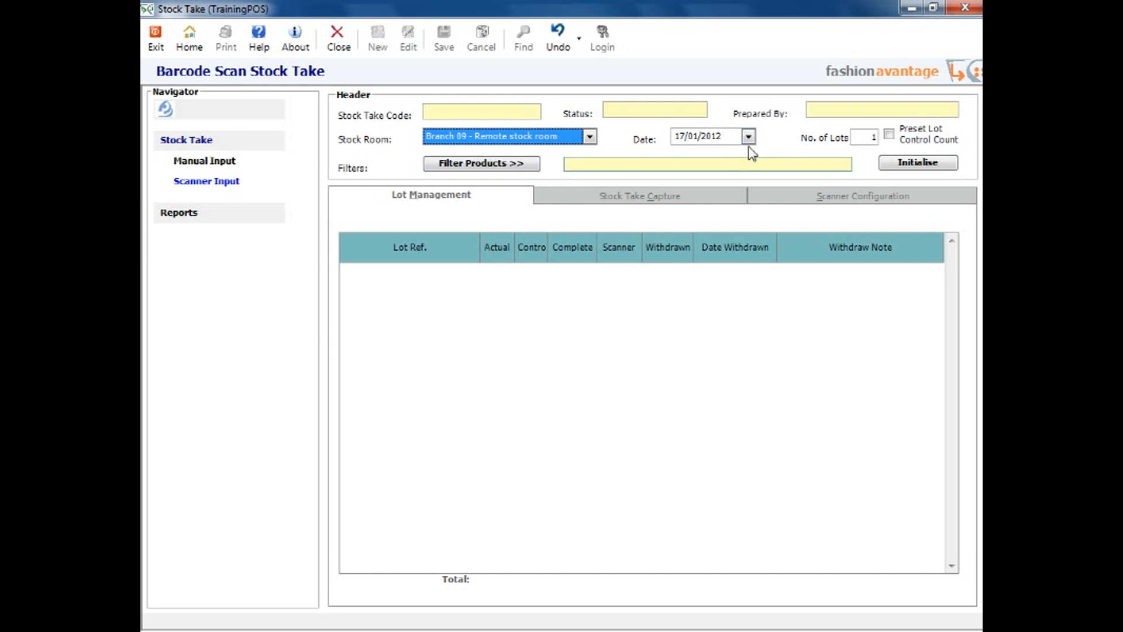
click(874, 137)
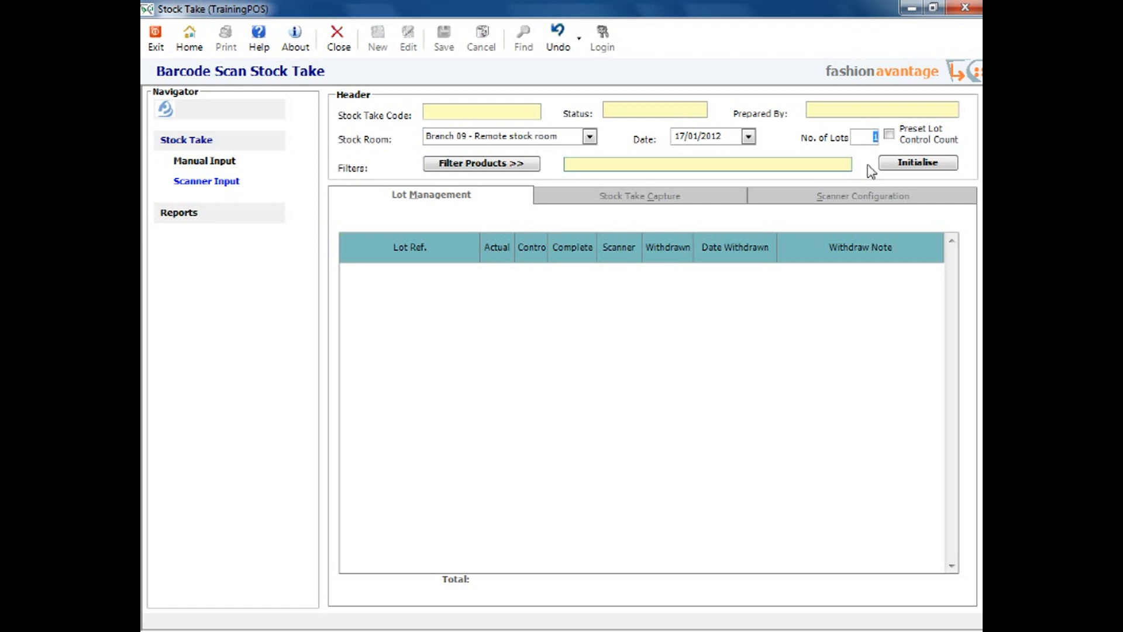
text(3)
Step: Open the stock take product filter and add the first four available products to the selection
click(485, 170)
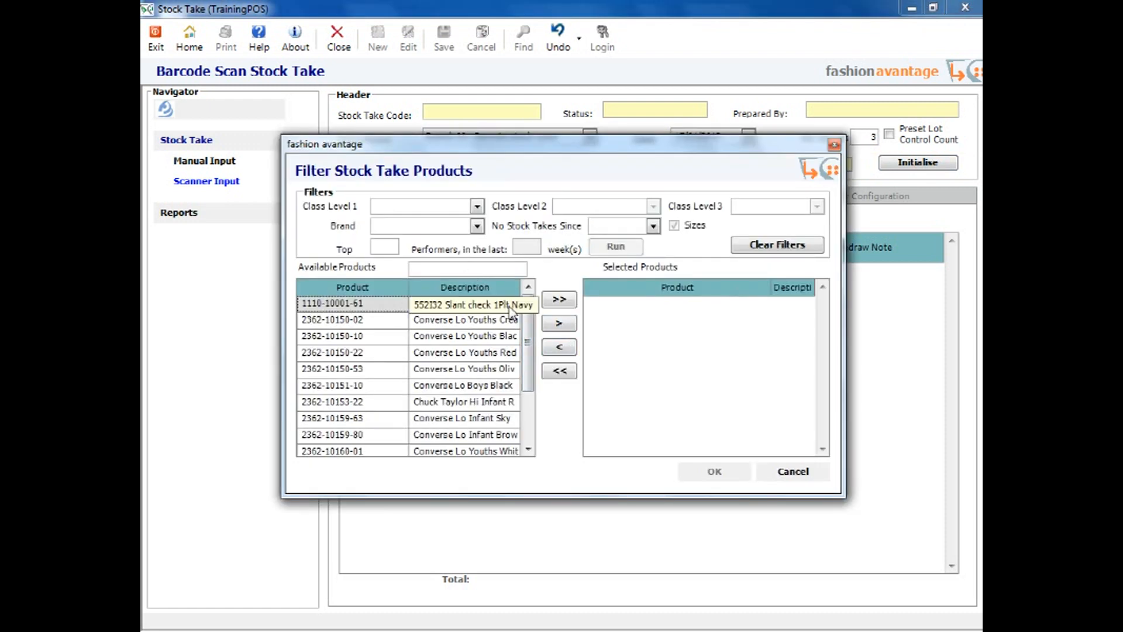
click(544, 325)
click(547, 327)
click(548, 328)
click(550, 329)
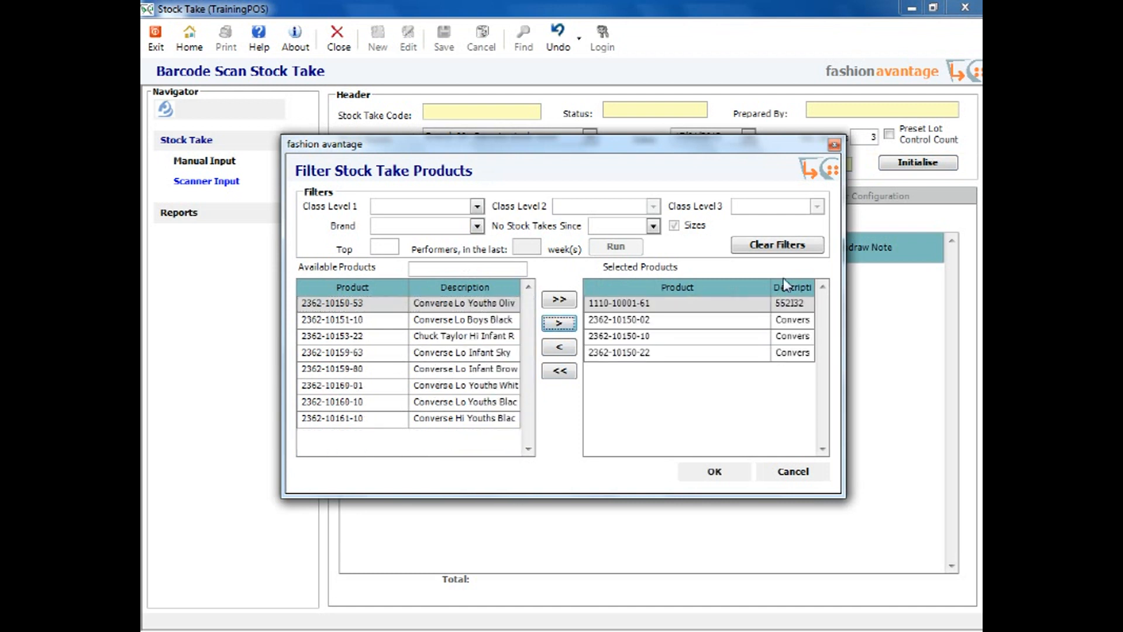
Step: Filter the available products by the Converse brand, select all of them, and clear the brand filter
click(477, 226)
click(405, 262)
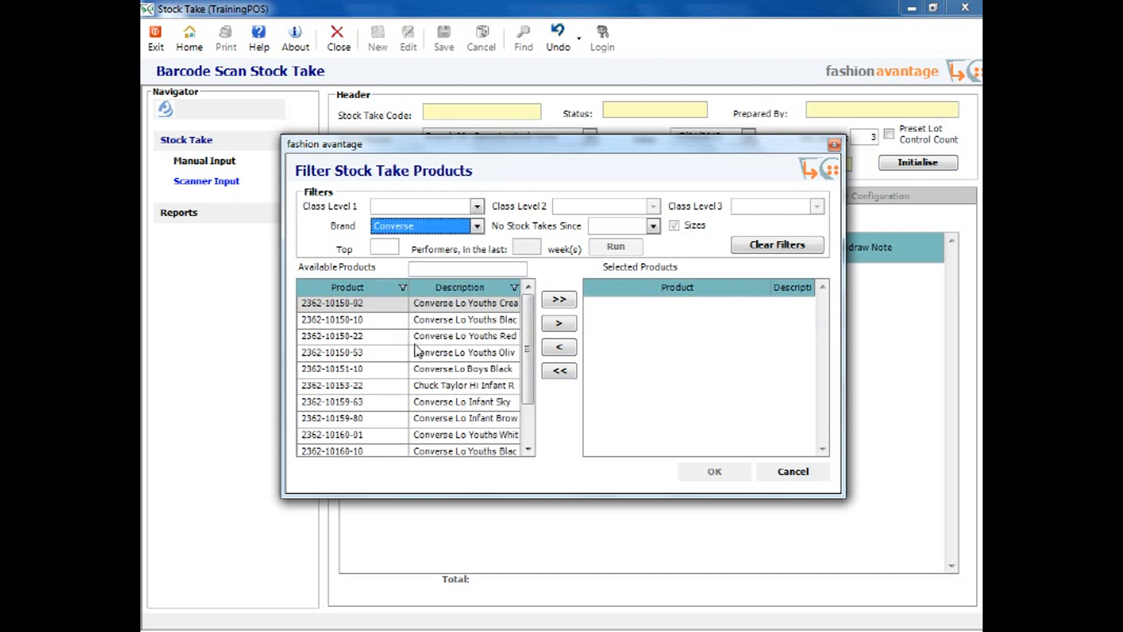
click(565, 302)
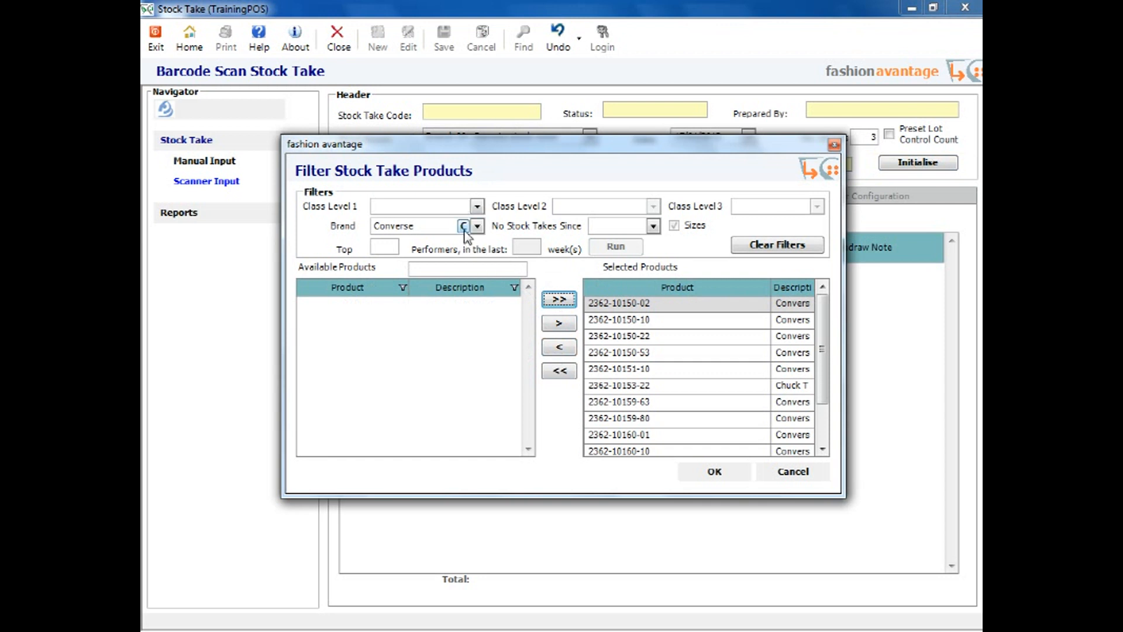
click(463, 228)
Step: View the Class Level 1 filter choices and the top performers filter, and close the product filter without selecting any products
click(478, 206)
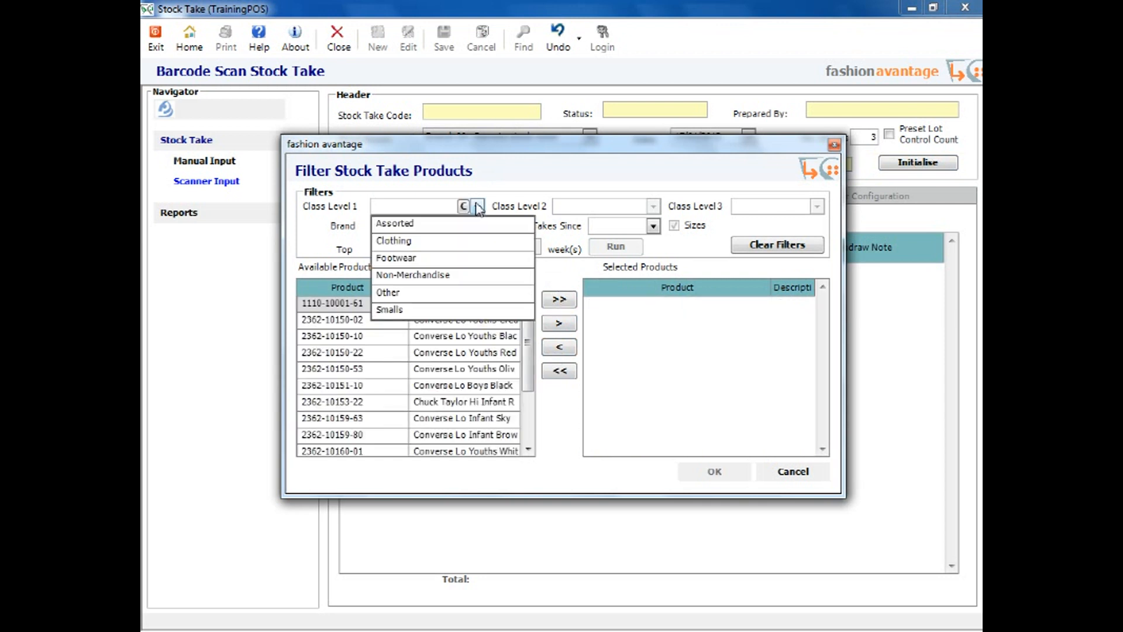
click(452, 207)
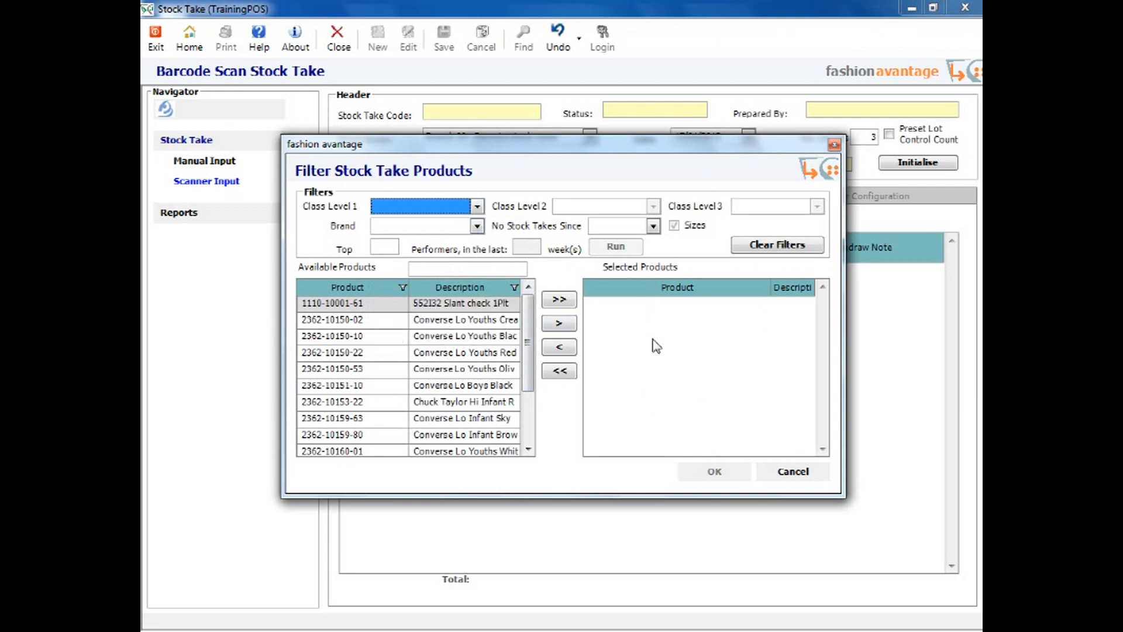
click(389, 246)
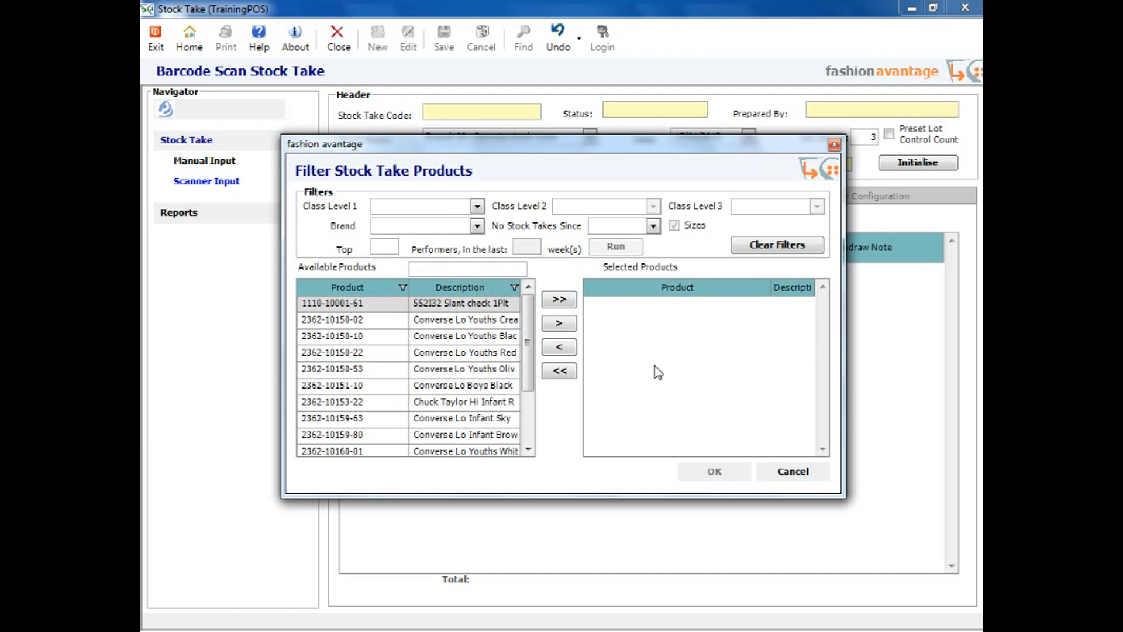
click(787, 471)
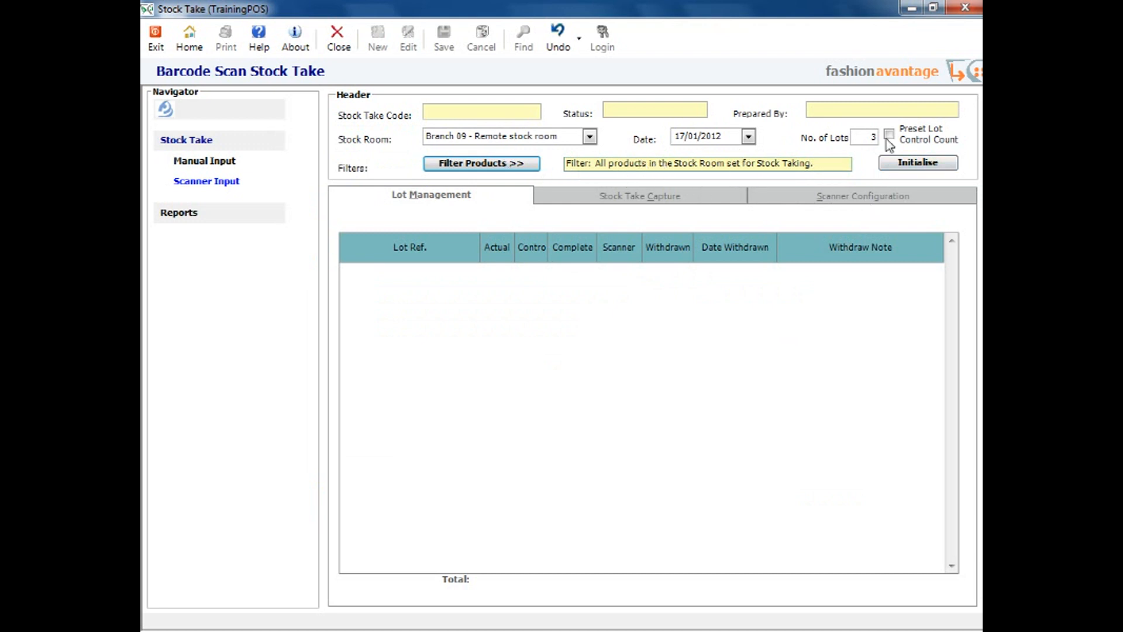
Step: Initialise the stock take and acknowledge its completion
click(924, 164)
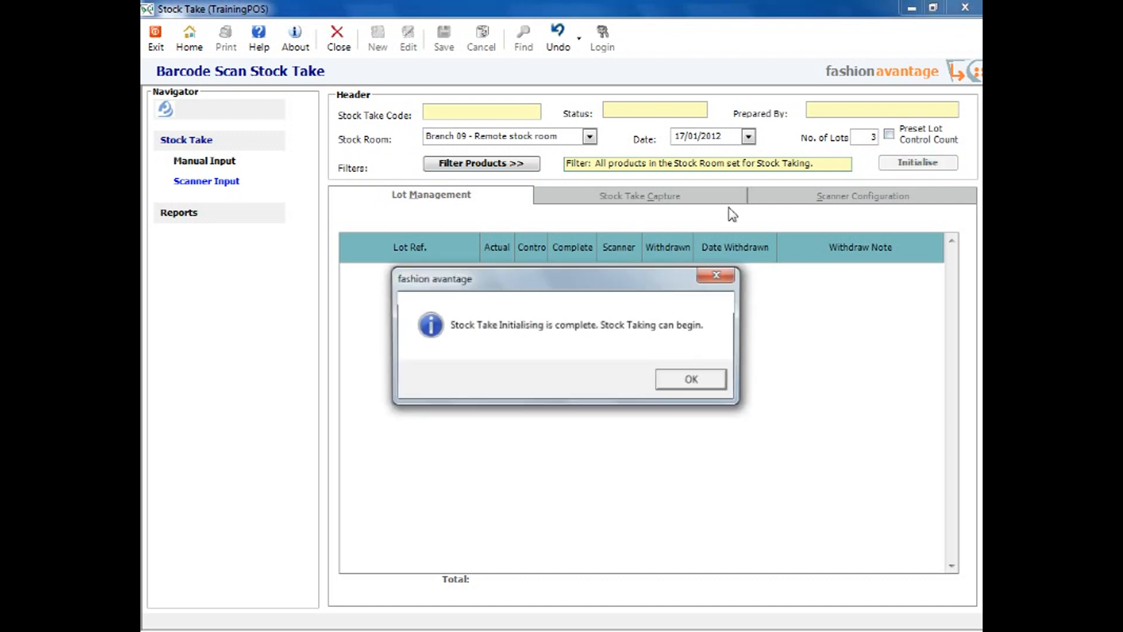
click(673, 385)
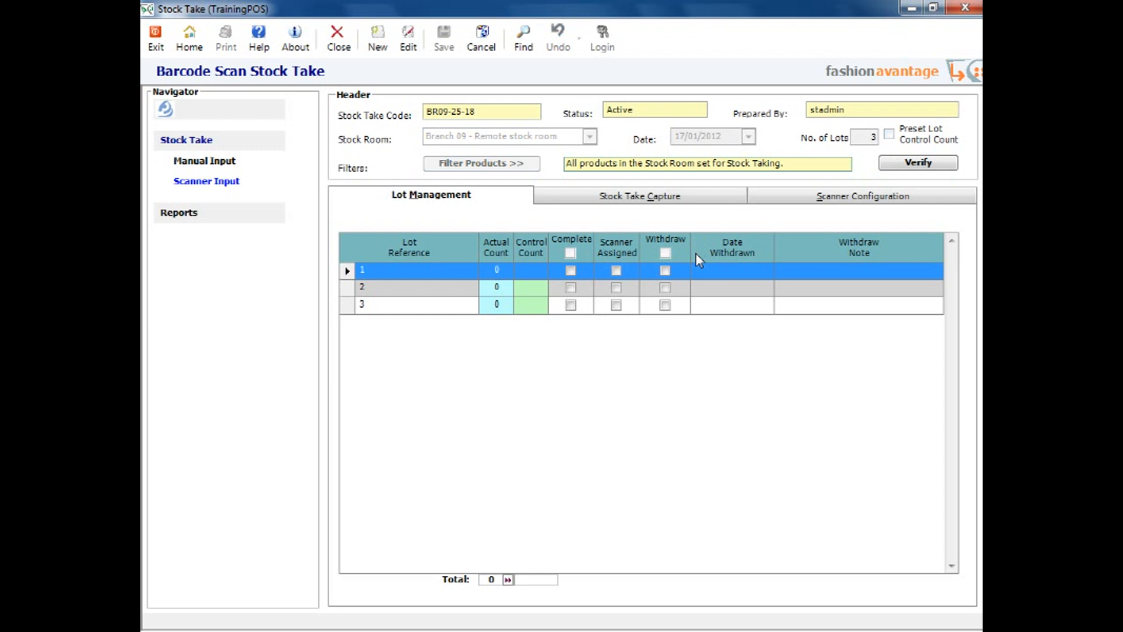
Step: Set the control counts to 19 for lot 1, 21 for lot 2 and 21 for lot 3, and save the stock take
click(701, 265)
click(408, 39)
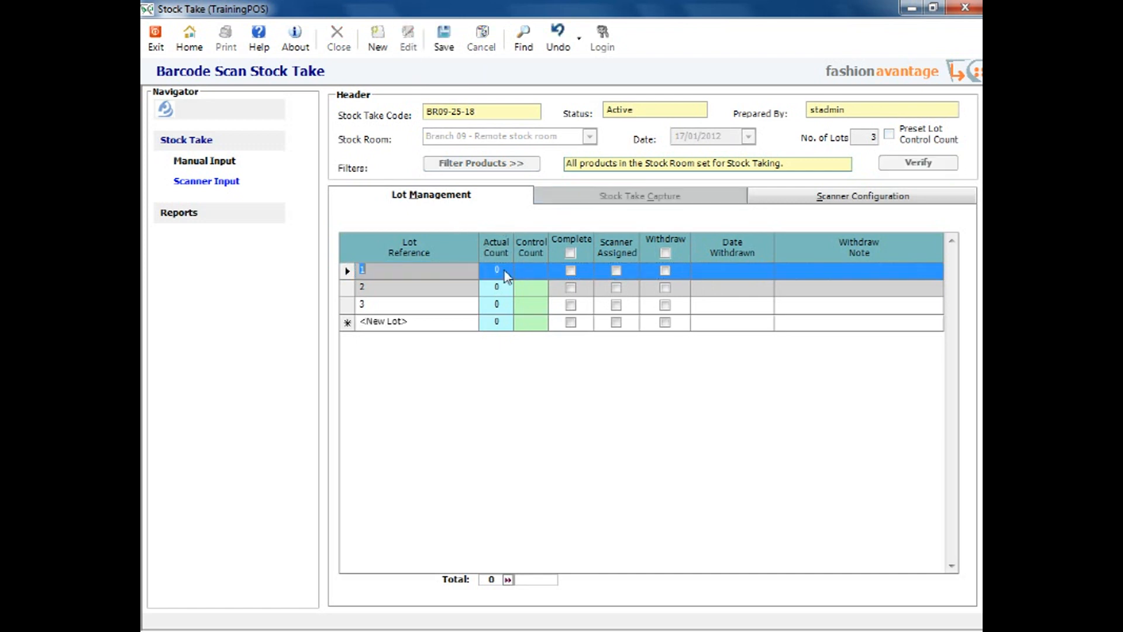
click(524, 270)
text(19)
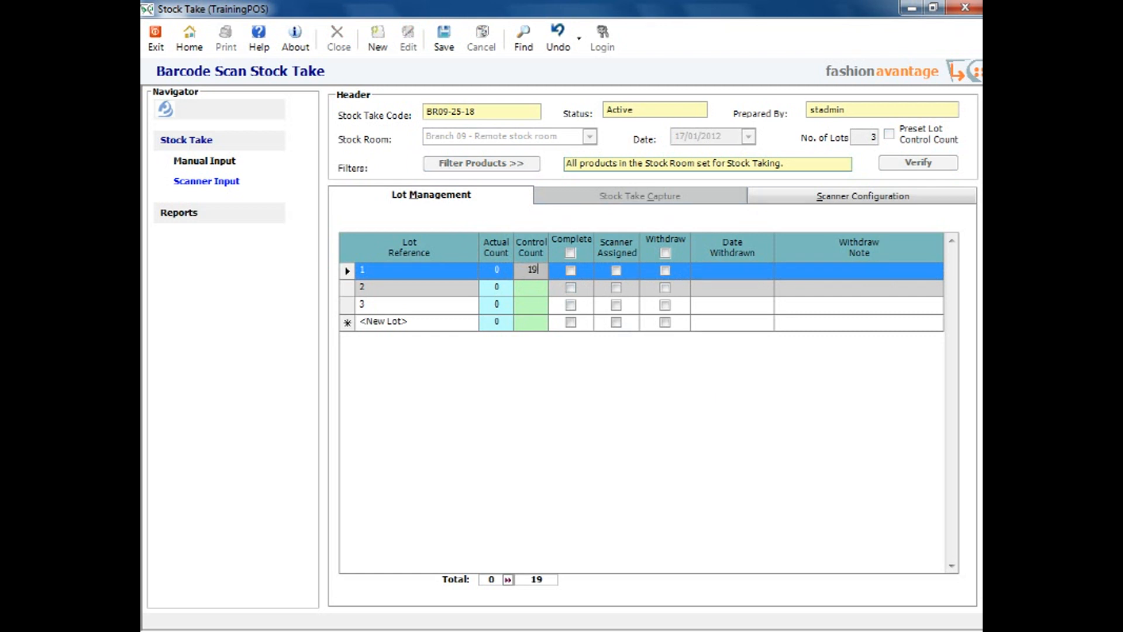
key(Return)
text(21)
key(Return)
text(21)
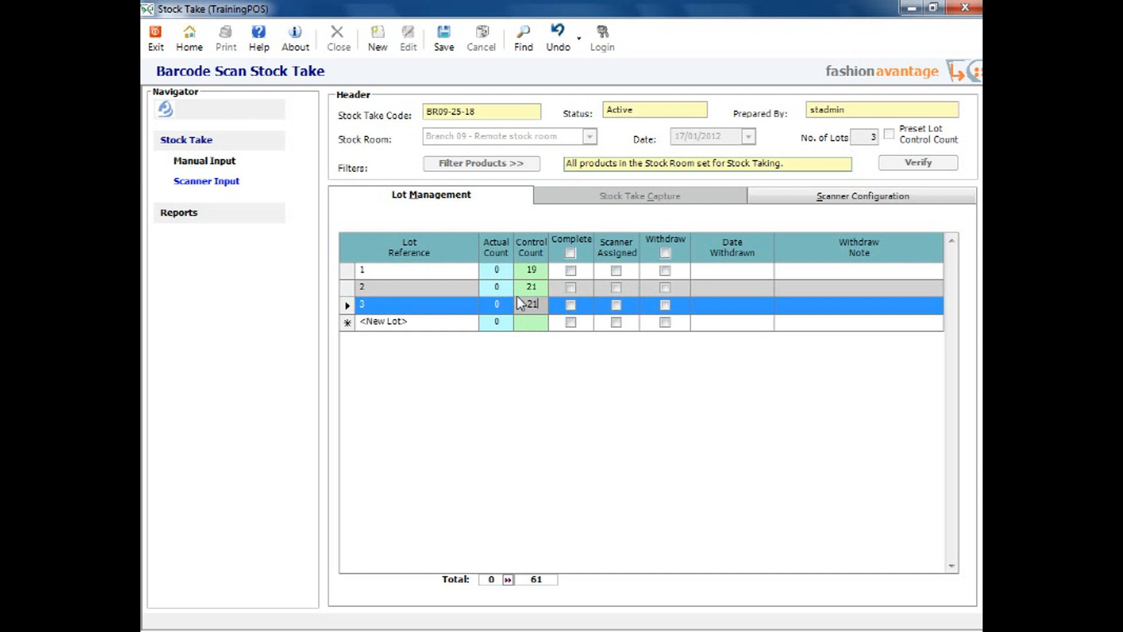
click(444, 38)
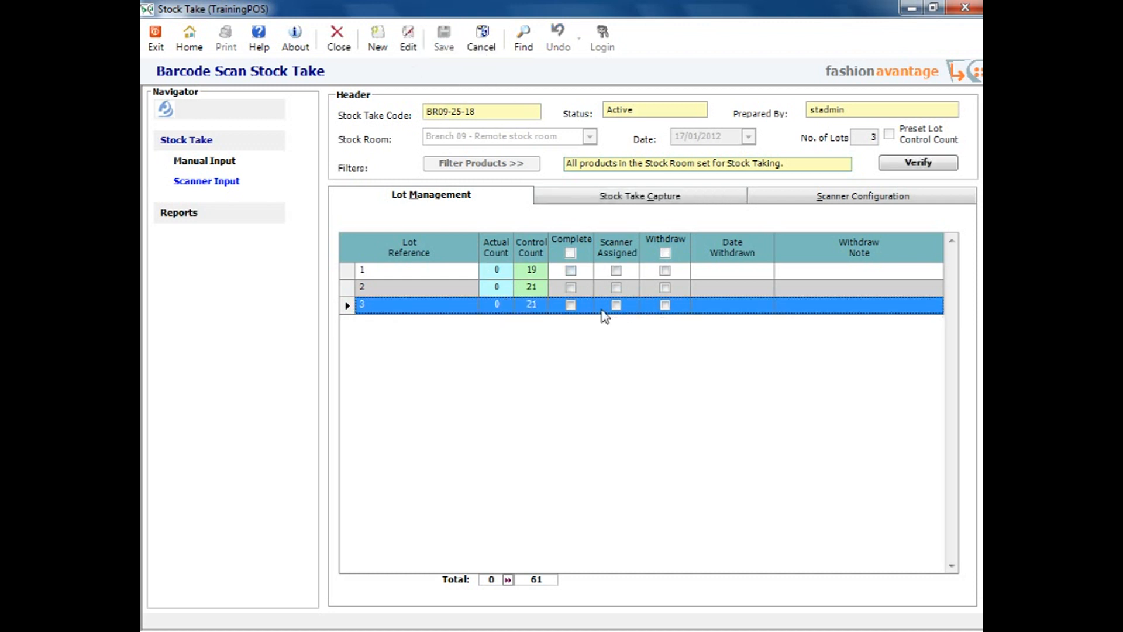
Step: Add a Telnet scanner on port 4901 in the scanner configuration, with the operator's first name as its reference
click(815, 195)
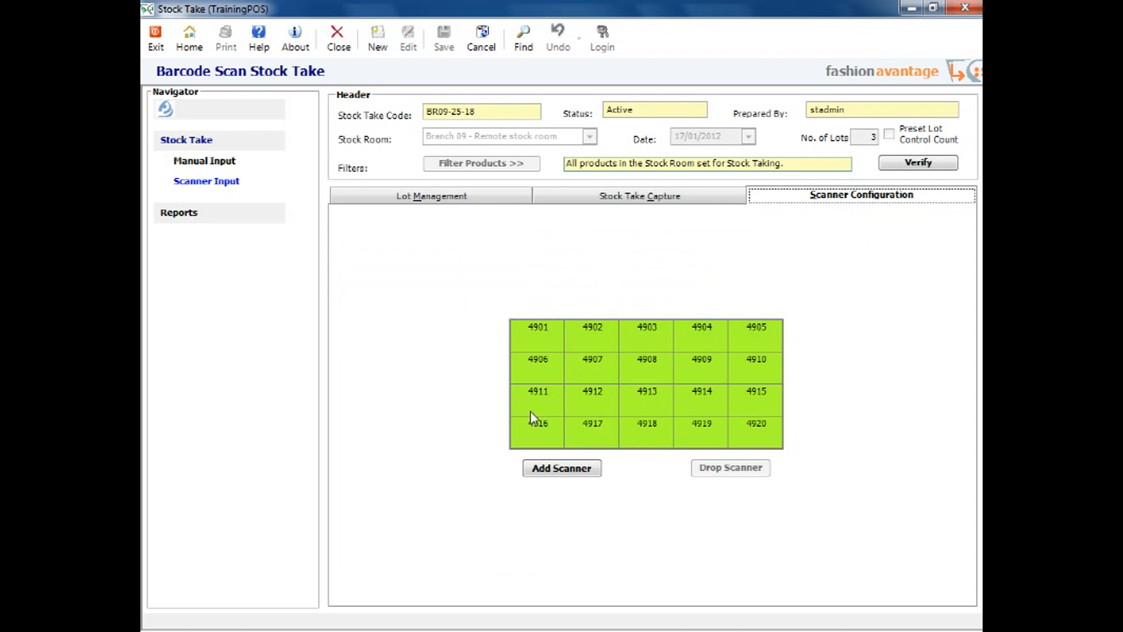
click(544, 340)
double_click(544, 340)
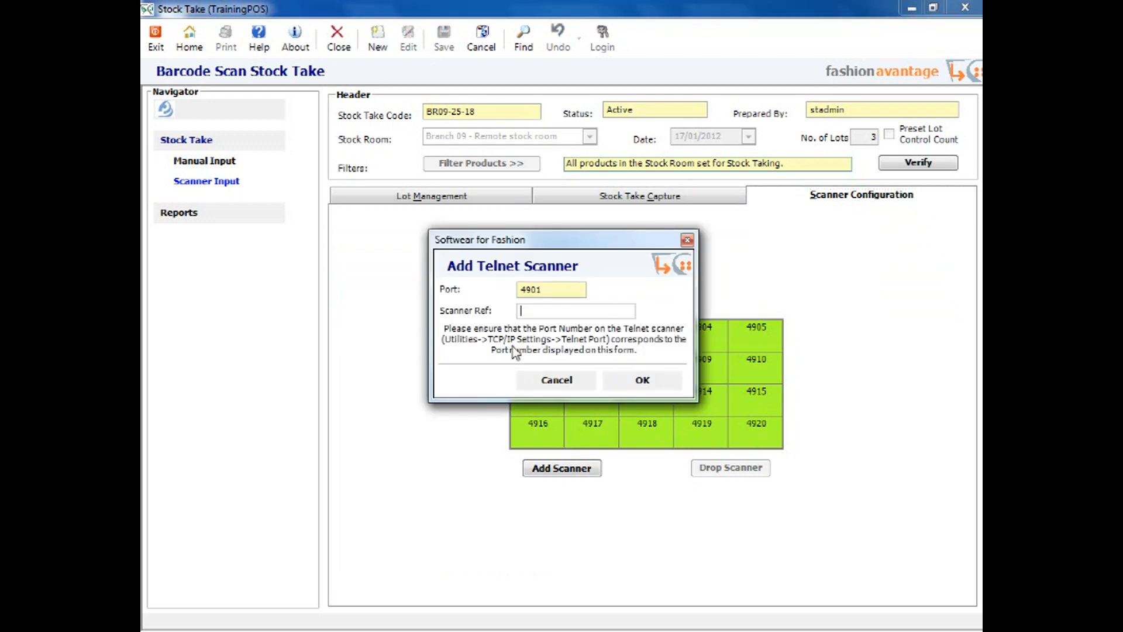
text(Travis)
click(635, 381)
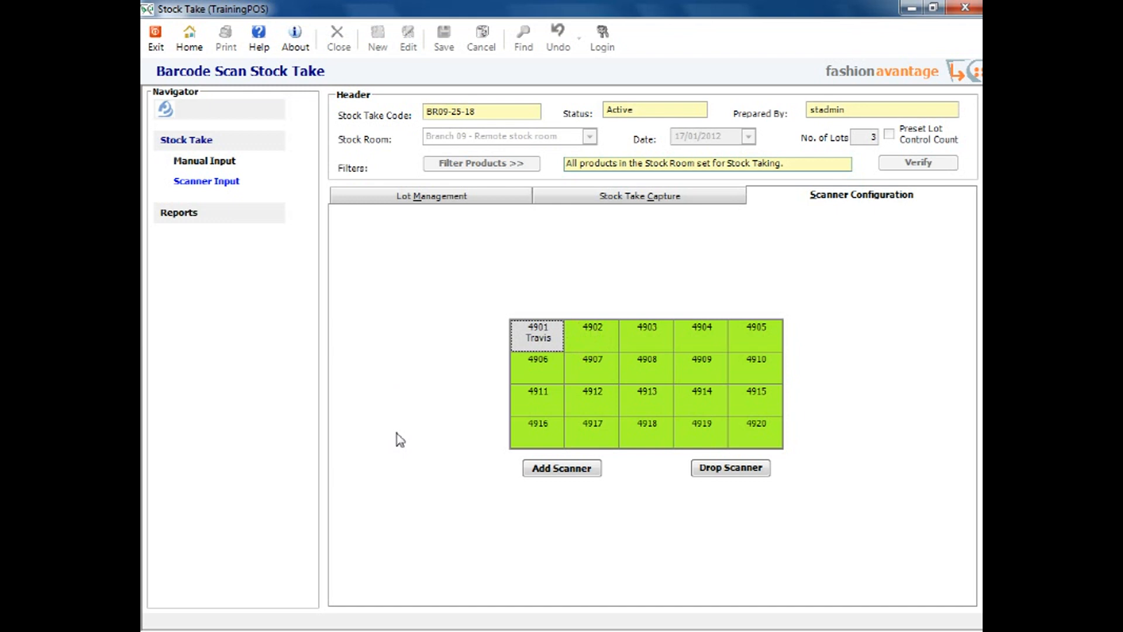
Step: Compare each lot's actual count with its control count, and refresh the Stock Take Capture grid to review the scanned products
click(487, 199)
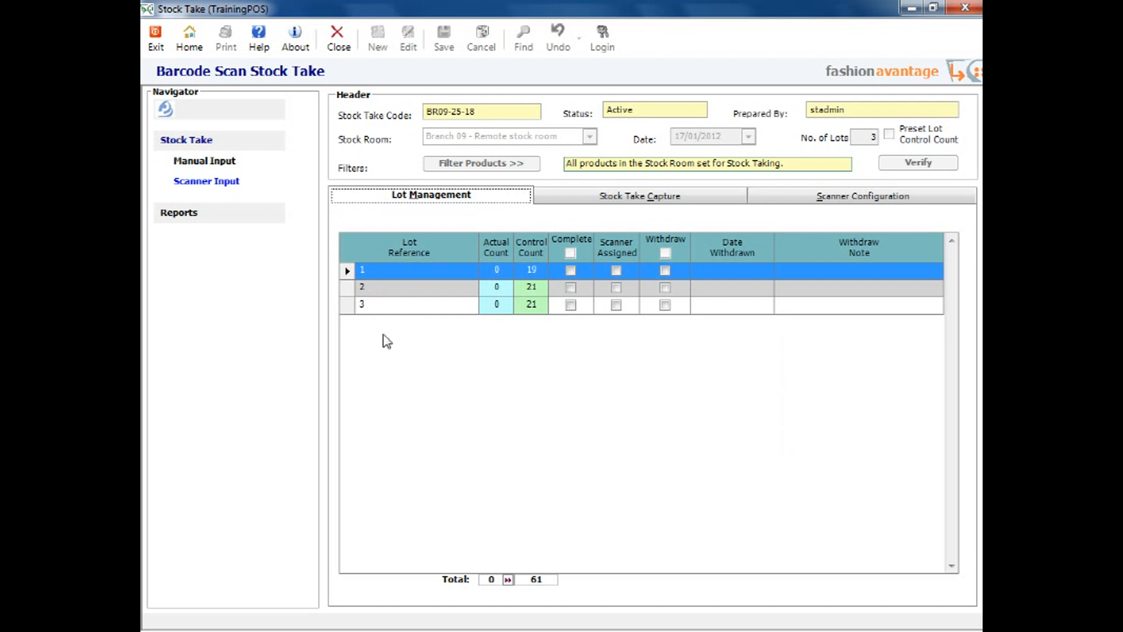
click(594, 197)
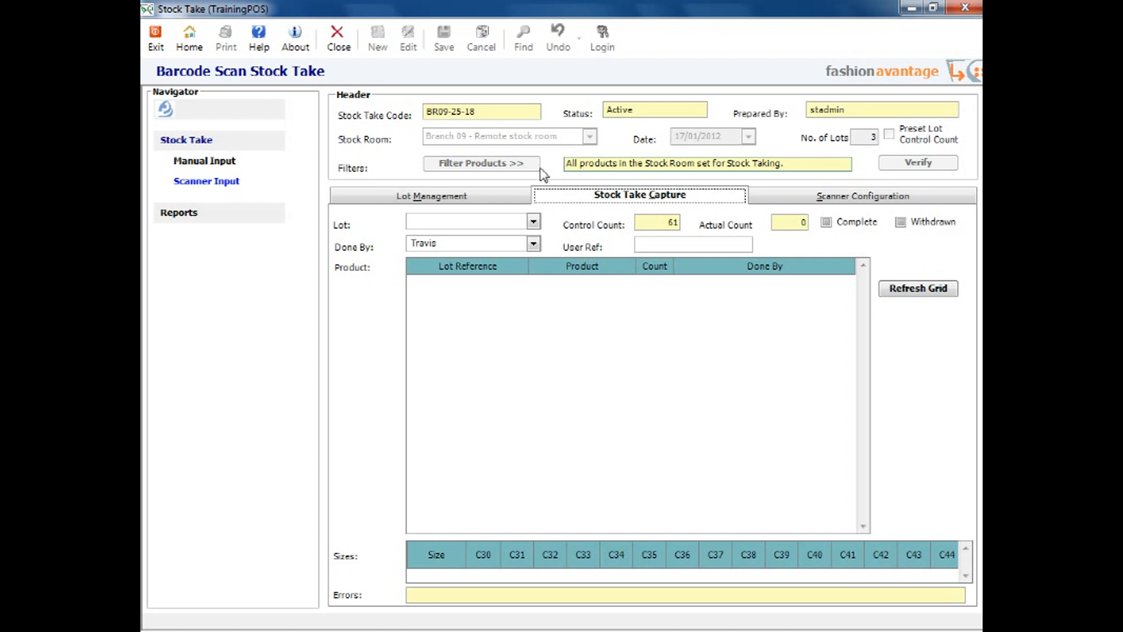
click(454, 200)
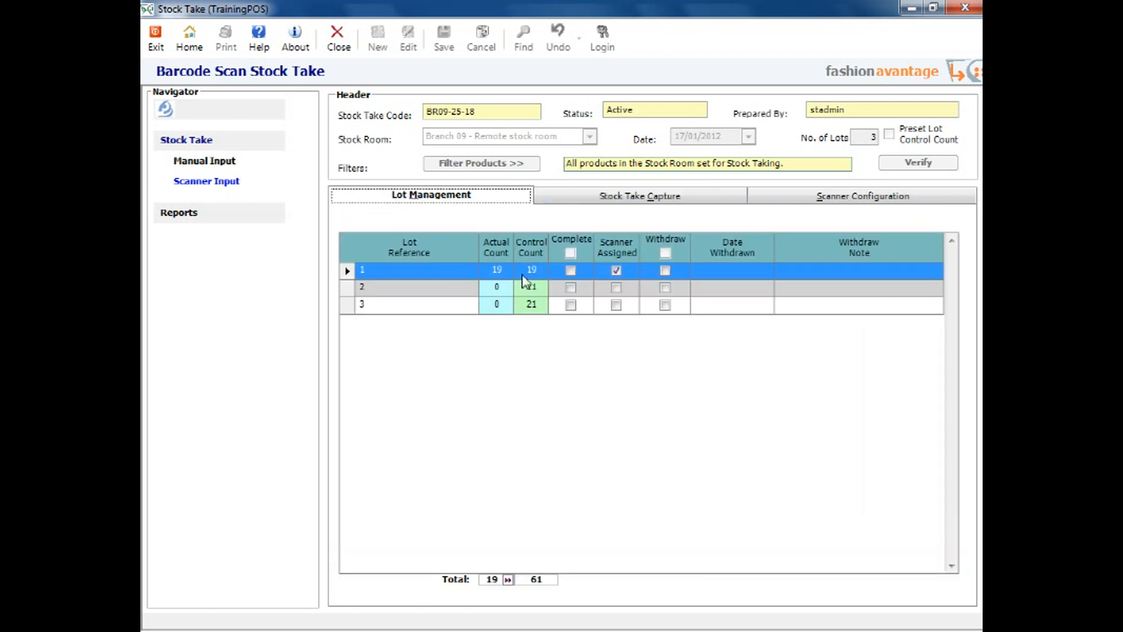
click(609, 198)
click(936, 293)
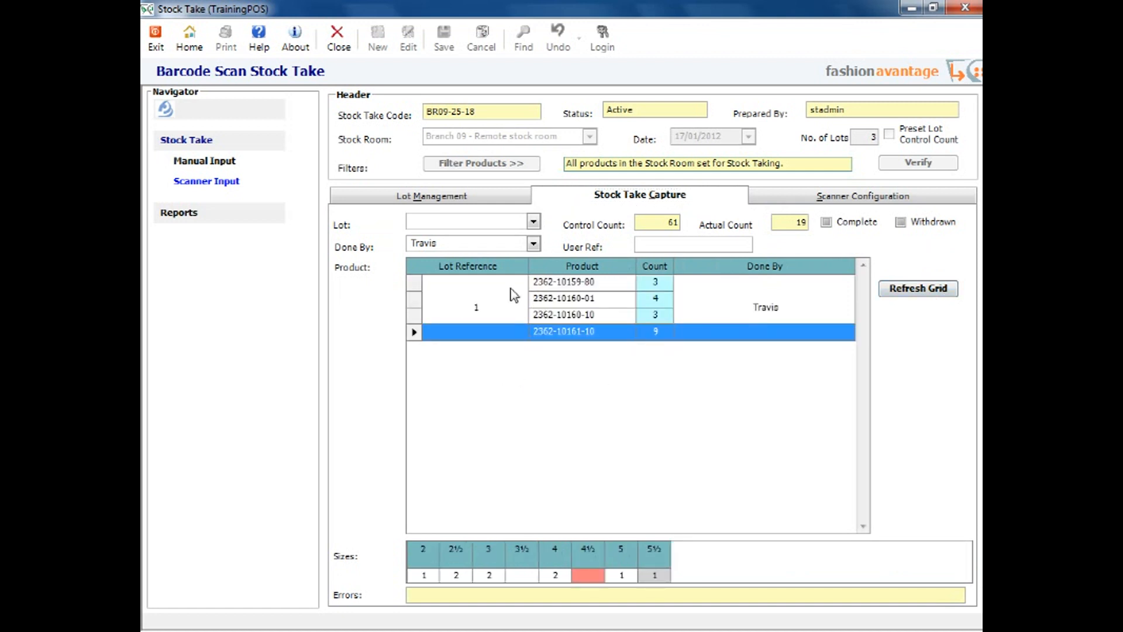
Step: Review the size breakdown of each scanned product in lot 1 on the Stock Take Capture grid
click(565, 283)
click(566, 300)
click(568, 331)
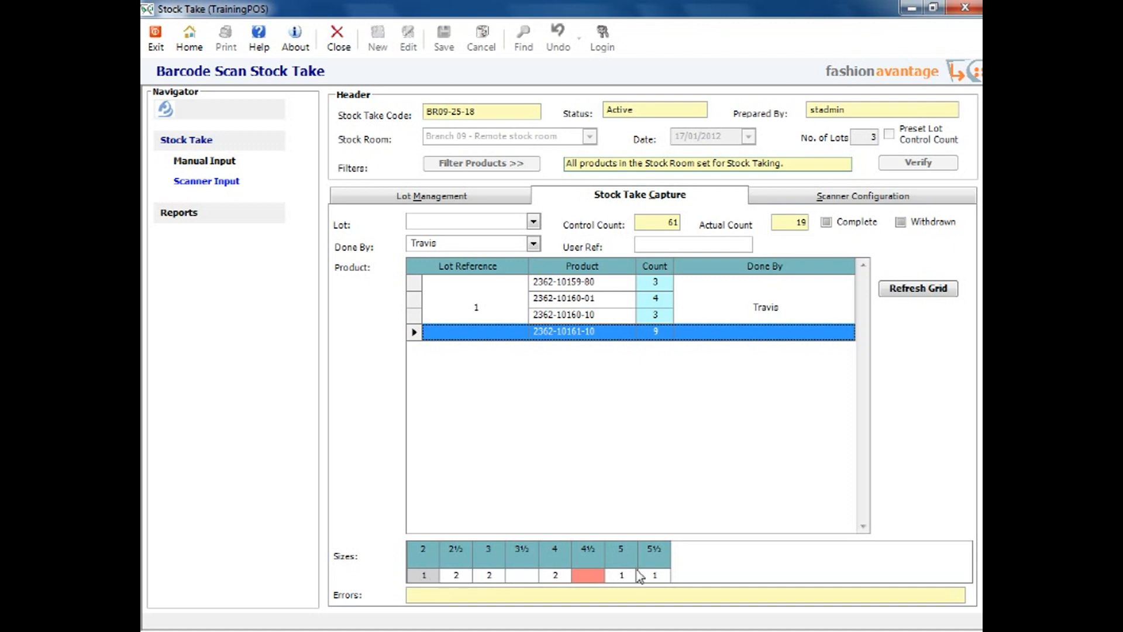
click(582, 316)
click(591, 298)
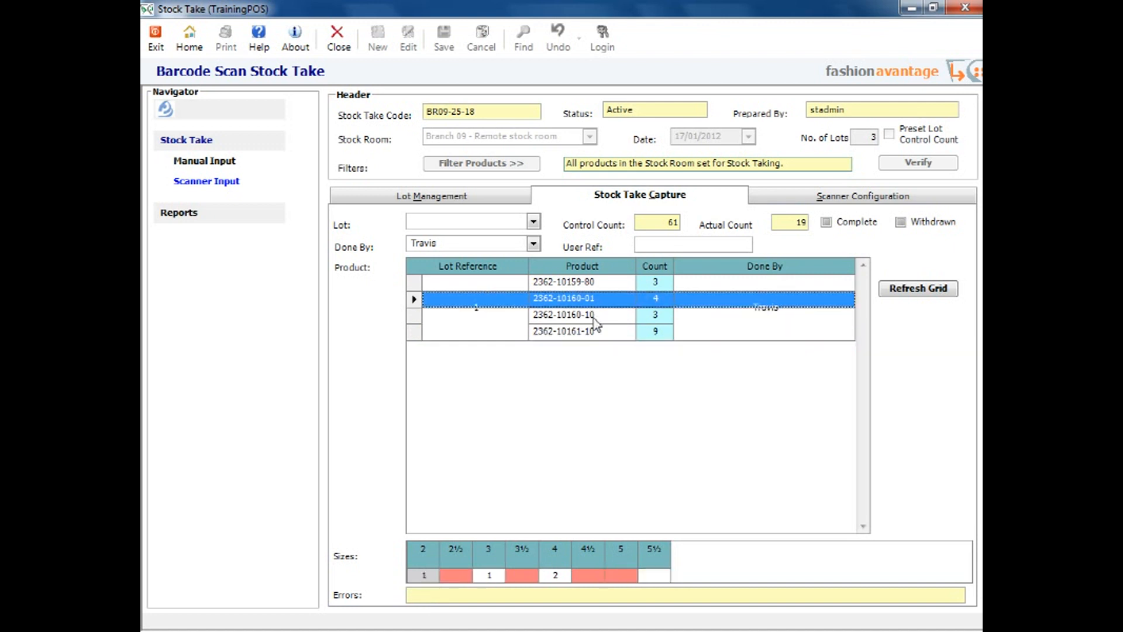
Step: Check the lot counts in Lot Management and refresh the Stock Take Capture grid to load the newly scanned products
click(490, 199)
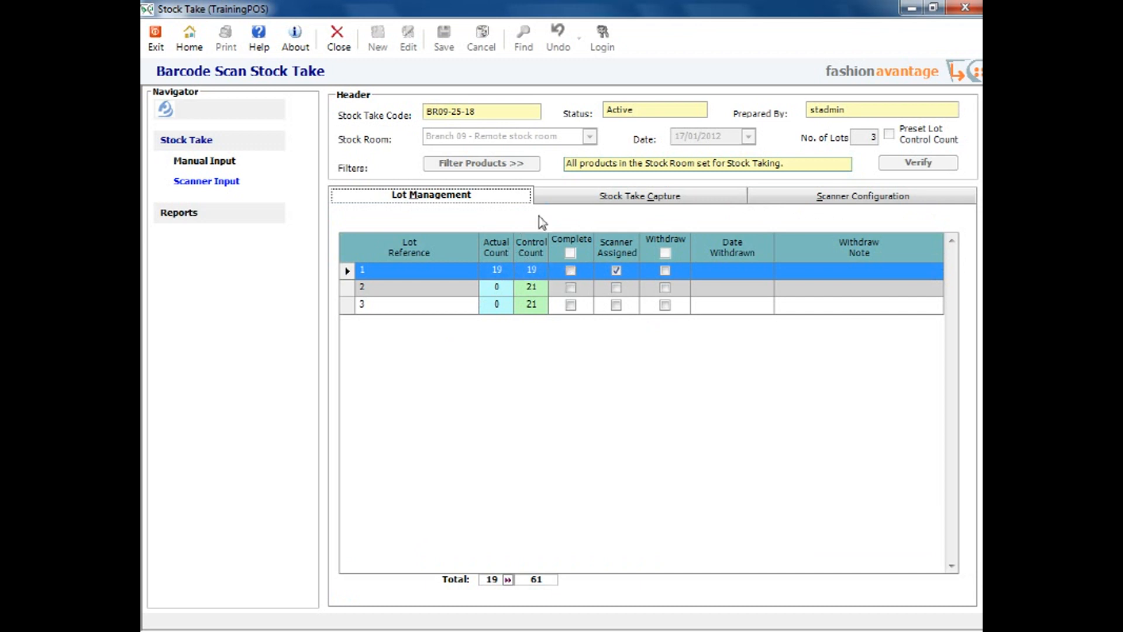
click(553, 195)
click(518, 198)
click(612, 199)
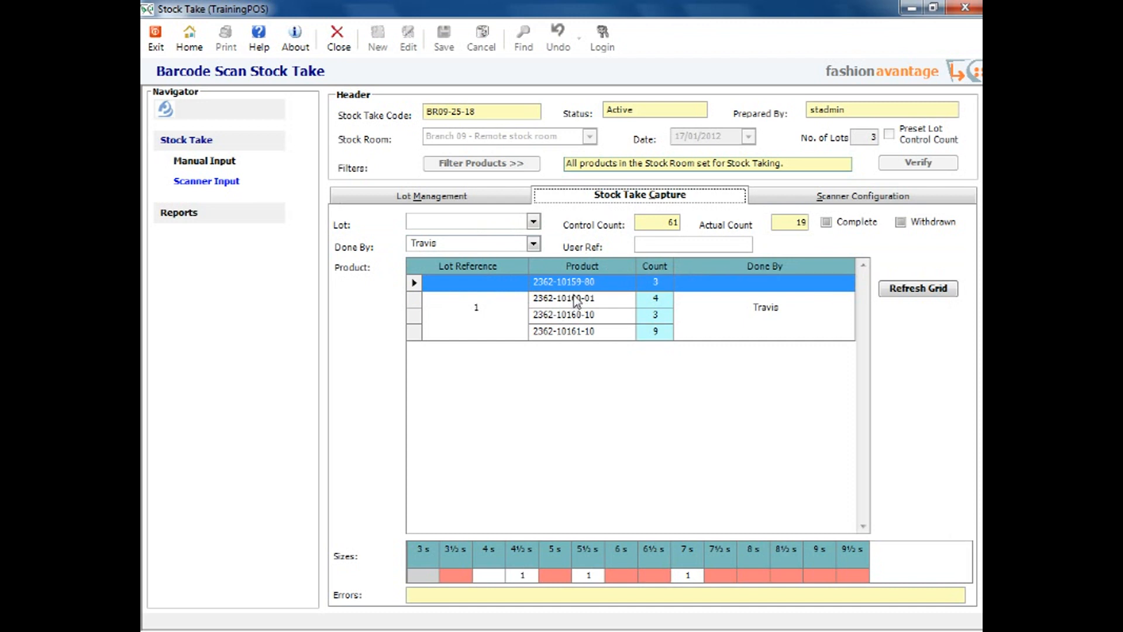
click(939, 293)
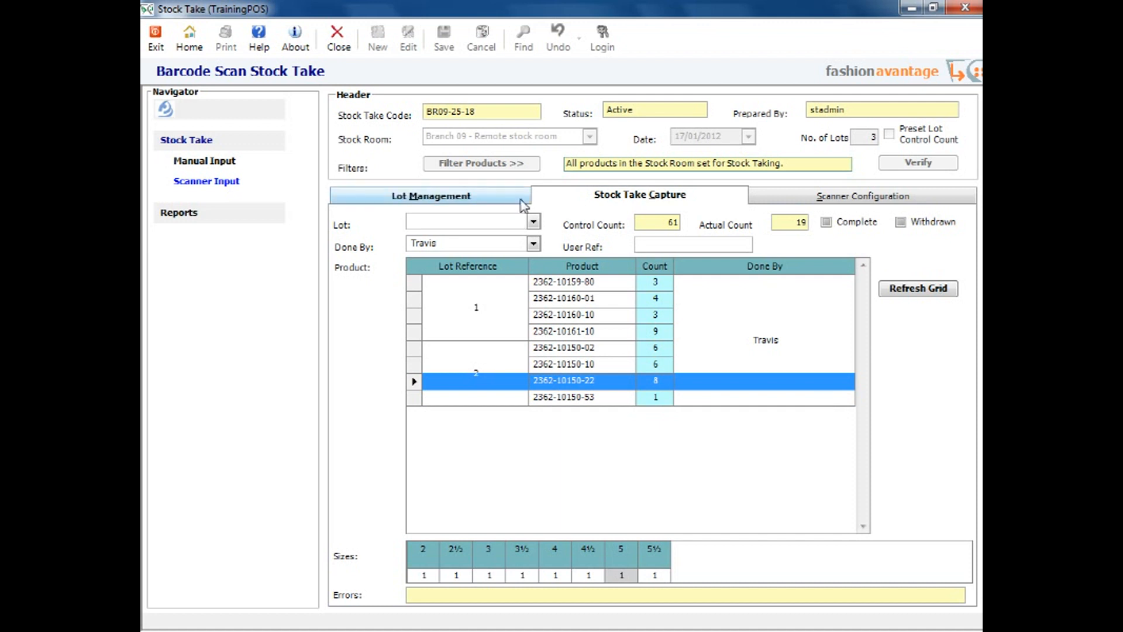
Step: Compare the actual and control counts of lots 1, 2 and 3 in Lot Management
click(497, 201)
click(463, 318)
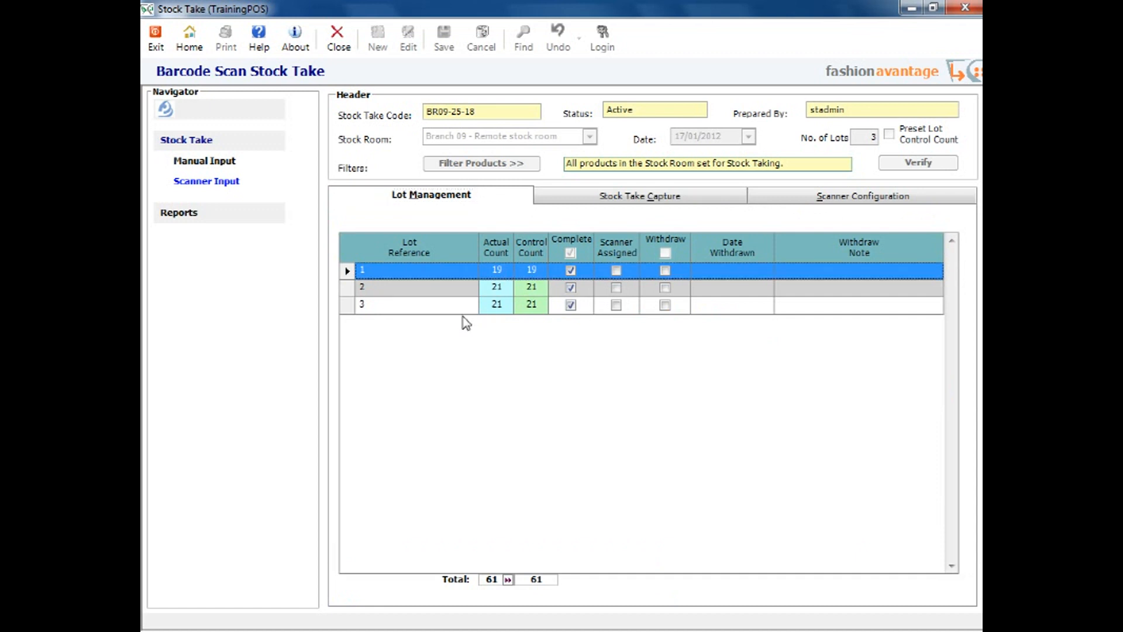
click(464, 291)
click(463, 307)
click(517, 270)
click(532, 305)
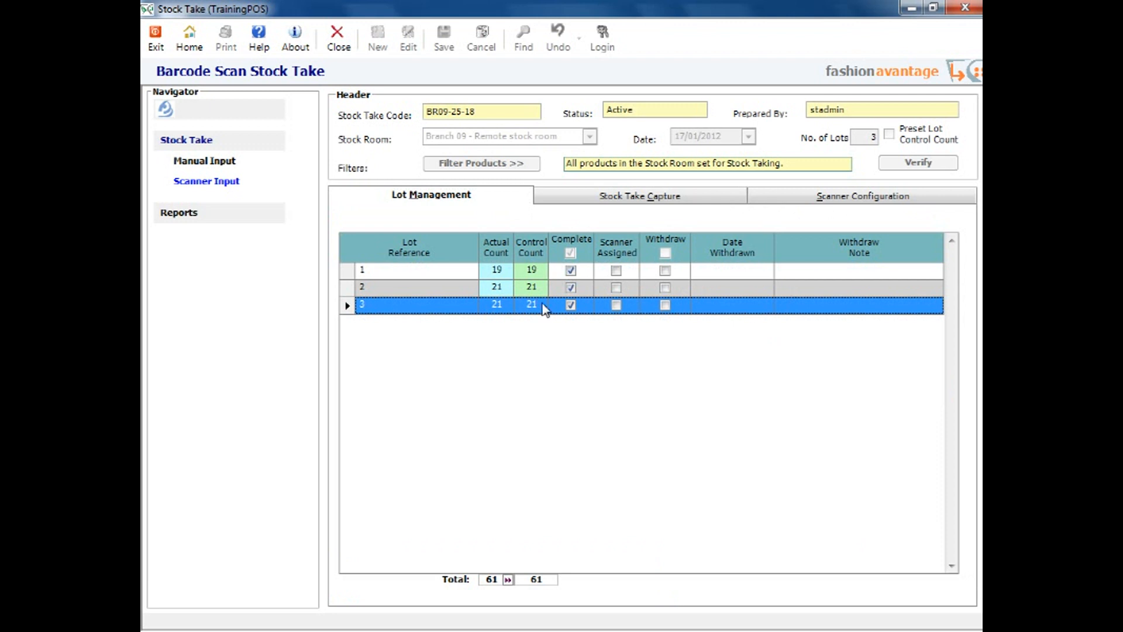
click(539, 289)
click(534, 271)
click(530, 291)
click(527, 307)
click(499, 288)
click(500, 307)
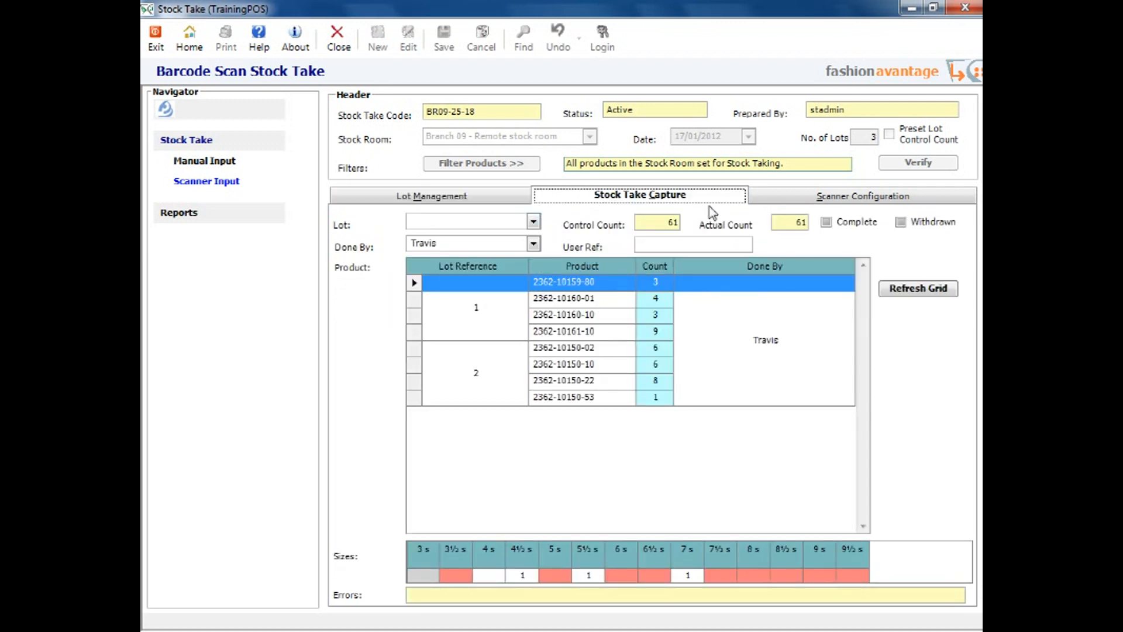
Step: Refresh the Stock Take Capture grid and examine the size breakdown of the products scanned in lot 3
click(936, 293)
drag(497, 299, 476, 422)
click(476, 422)
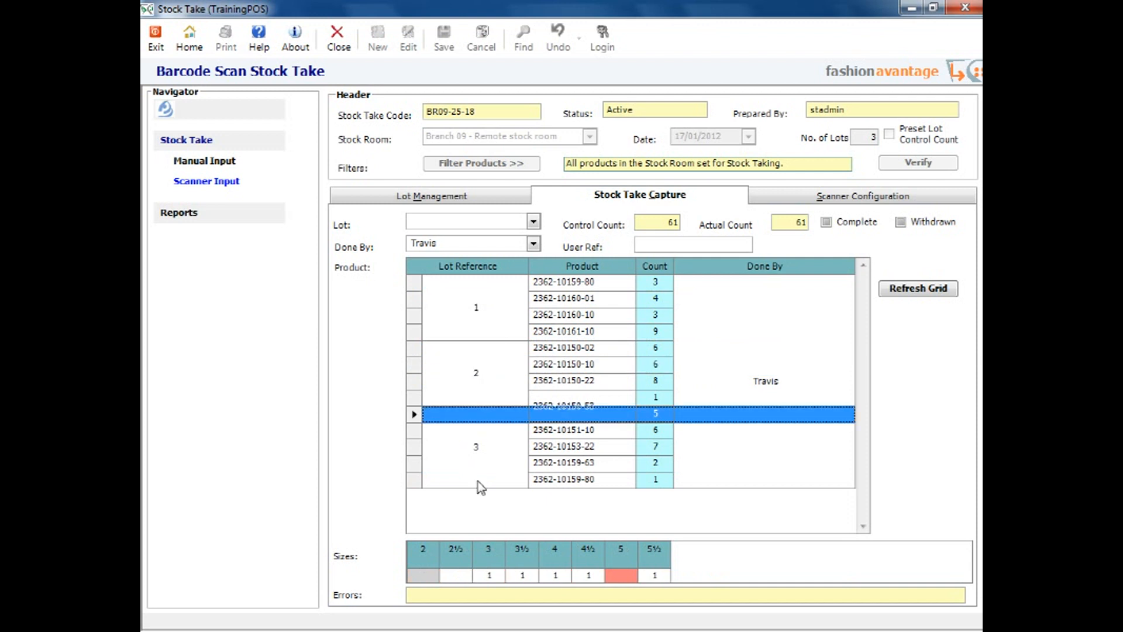
click(582, 431)
click(588, 480)
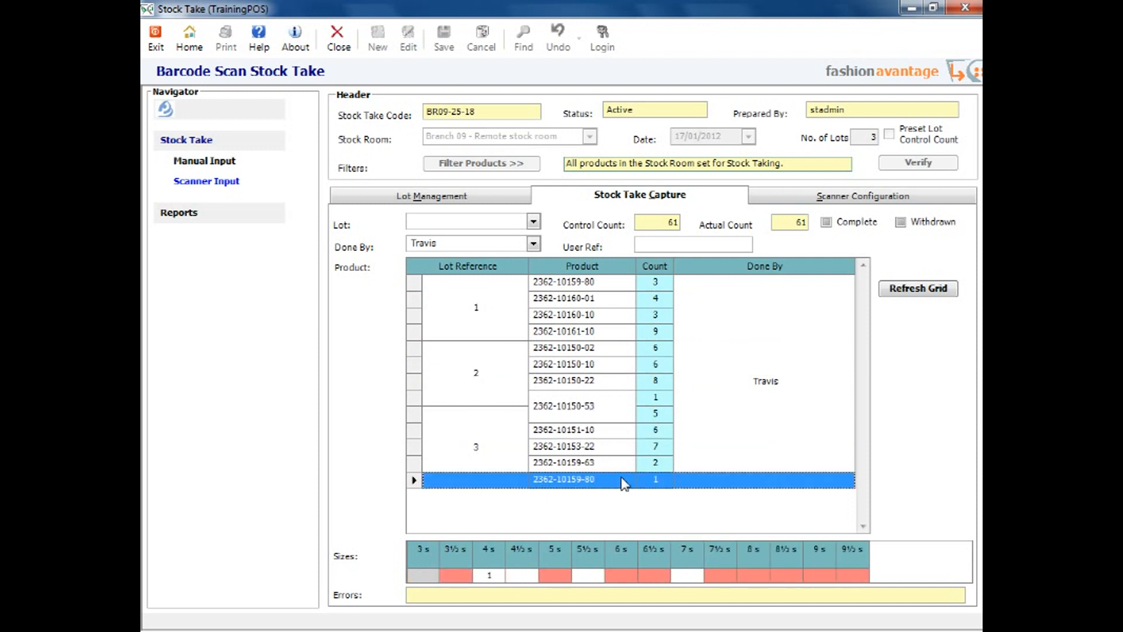
Step: Filter the captured products to lot 1 without an operator filter, and return to all lots for the scanning operator
click(519, 243)
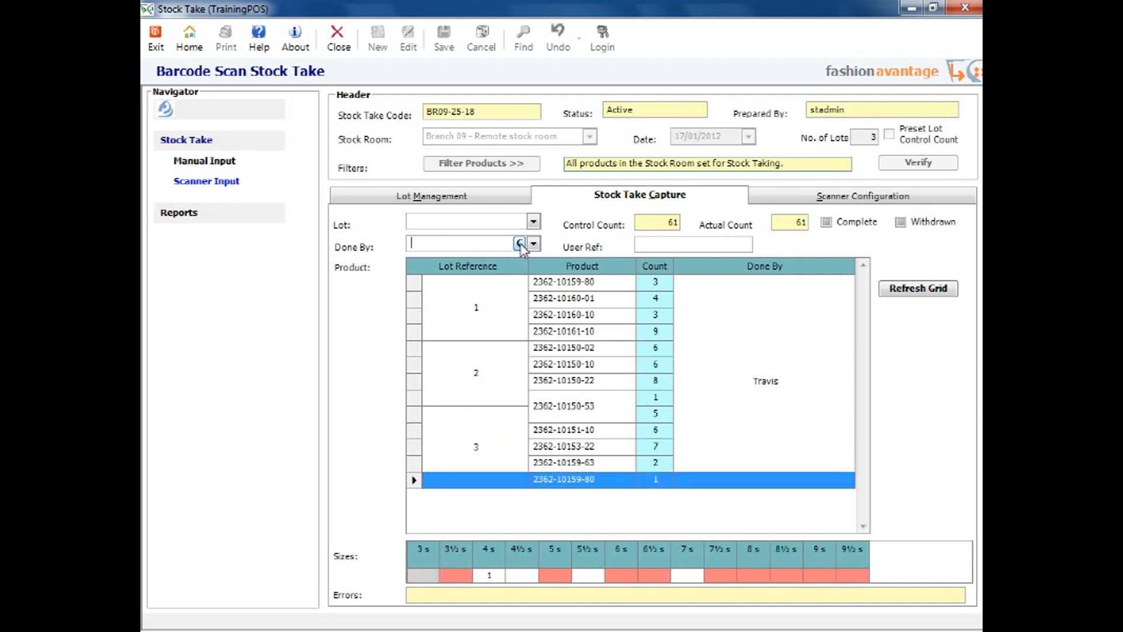
click(532, 222)
click(500, 262)
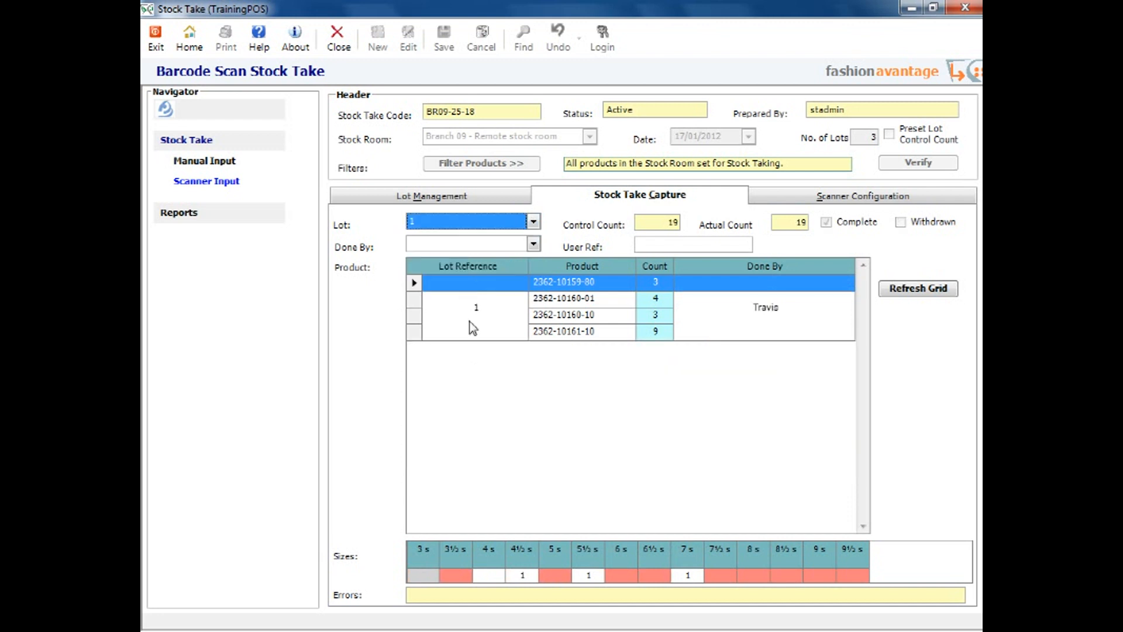
click(520, 221)
click(534, 244)
click(498, 280)
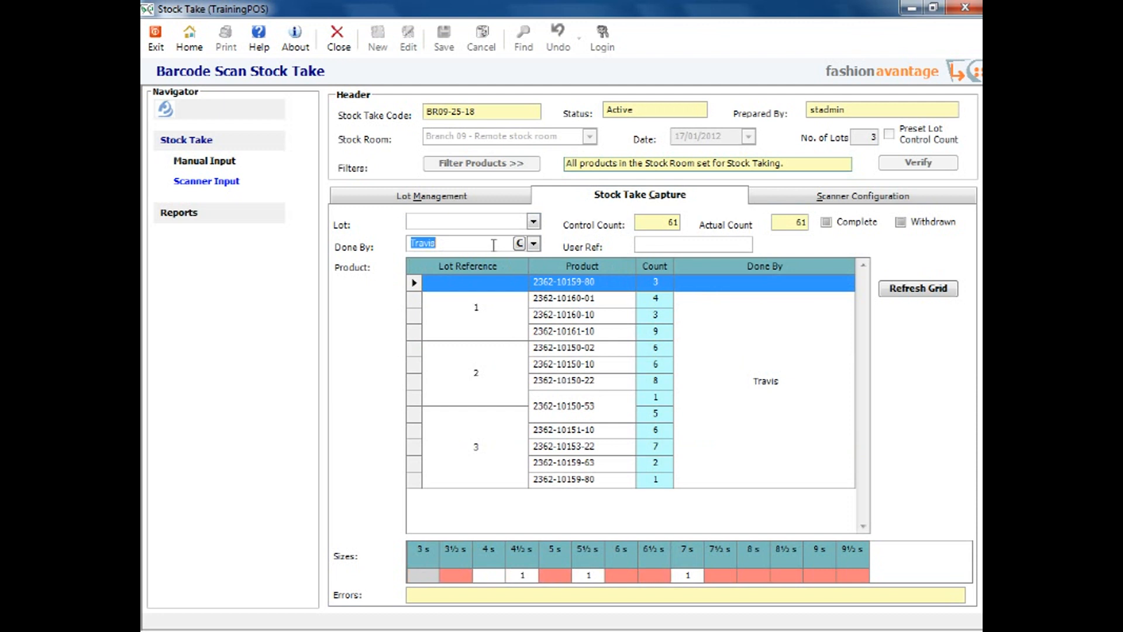
Step: Sort the captured products by lot reference and by product code
click(515, 265)
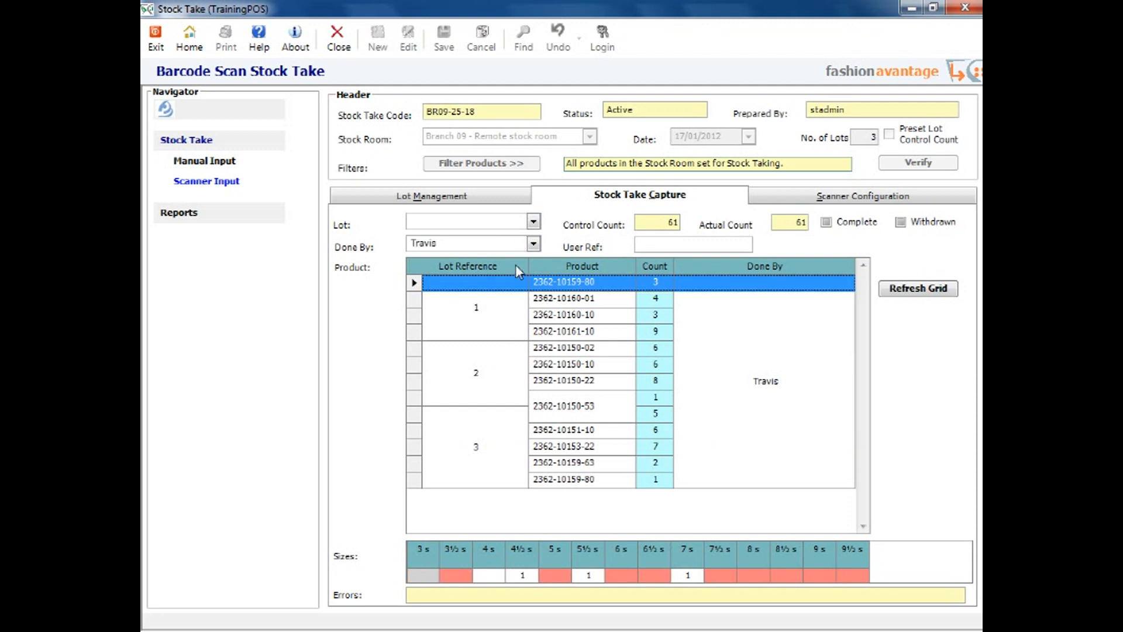
click(547, 265)
click(527, 266)
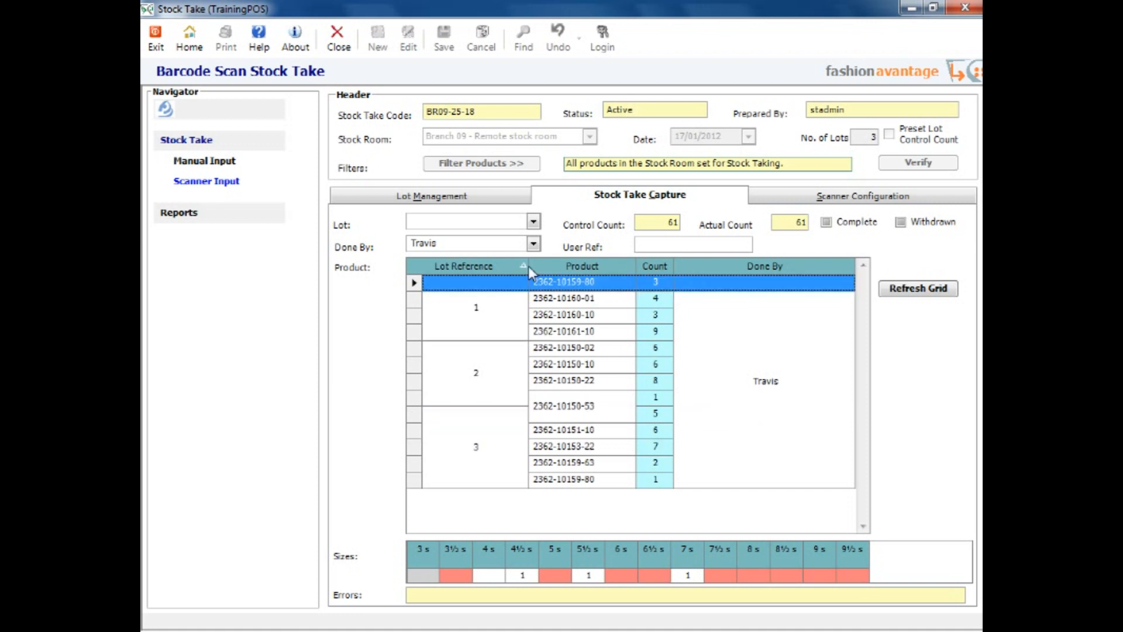
click(560, 266)
click(585, 267)
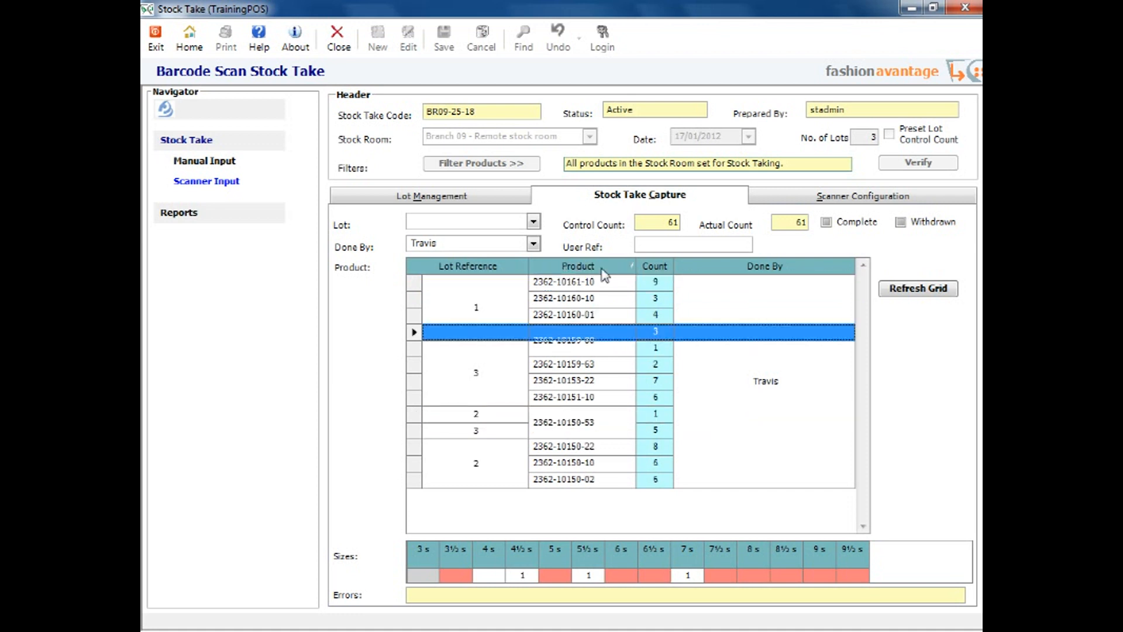
click(602, 269)
click(580, 270)
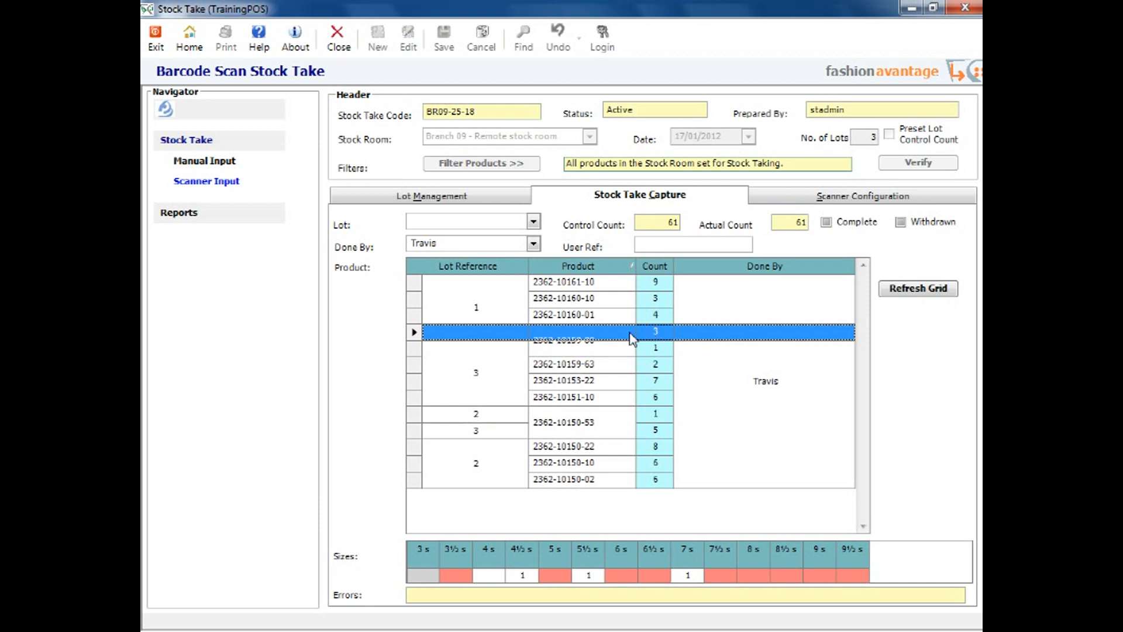
Step: Review the size counts of several products in the sorted grid, and refresh the grid to restore the lot order
click(600, 283)
click(600, 314)
click(593, 397)
click(583, 480)
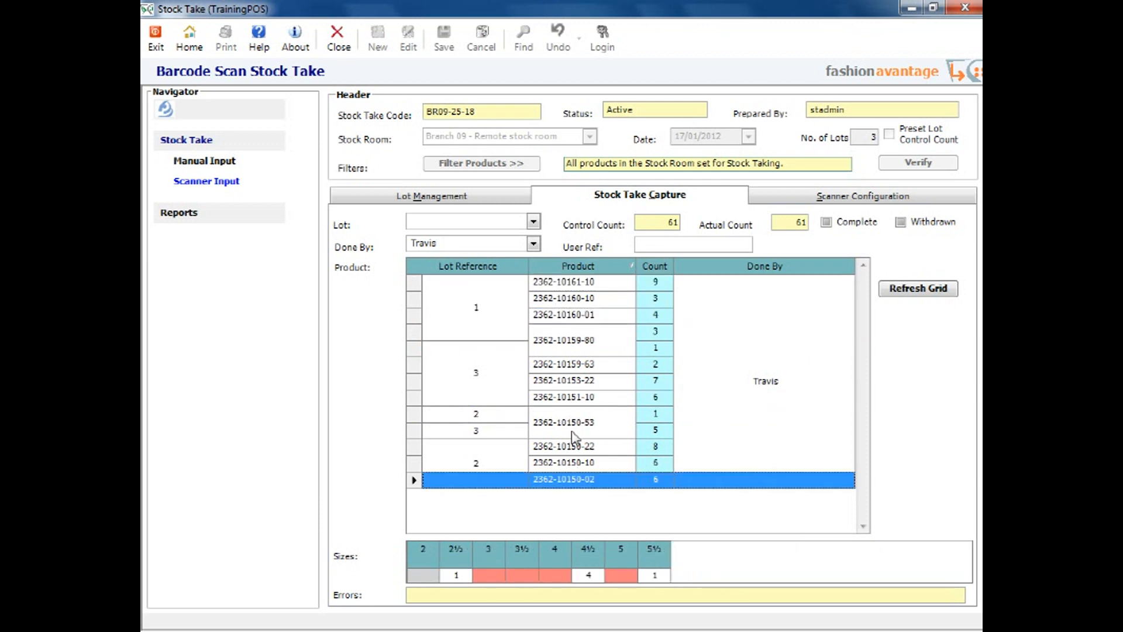
click(588, 366)
click(931, 300)
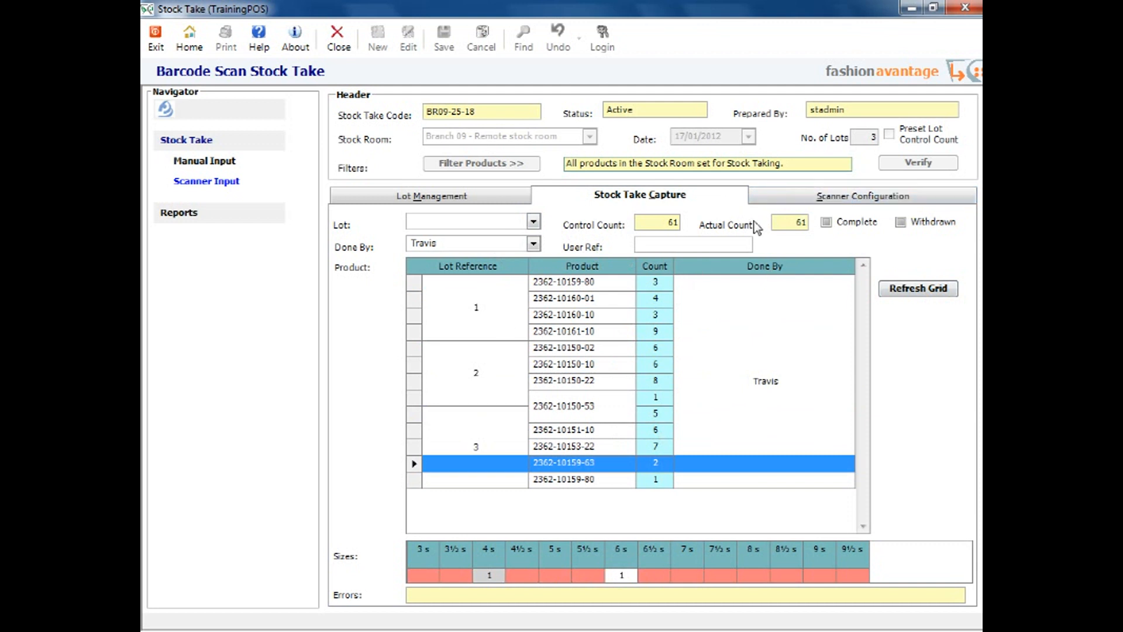
Step: Drop the scanner on port 4901 in the scanner configuration
click(778, 198)
click(550, 342)
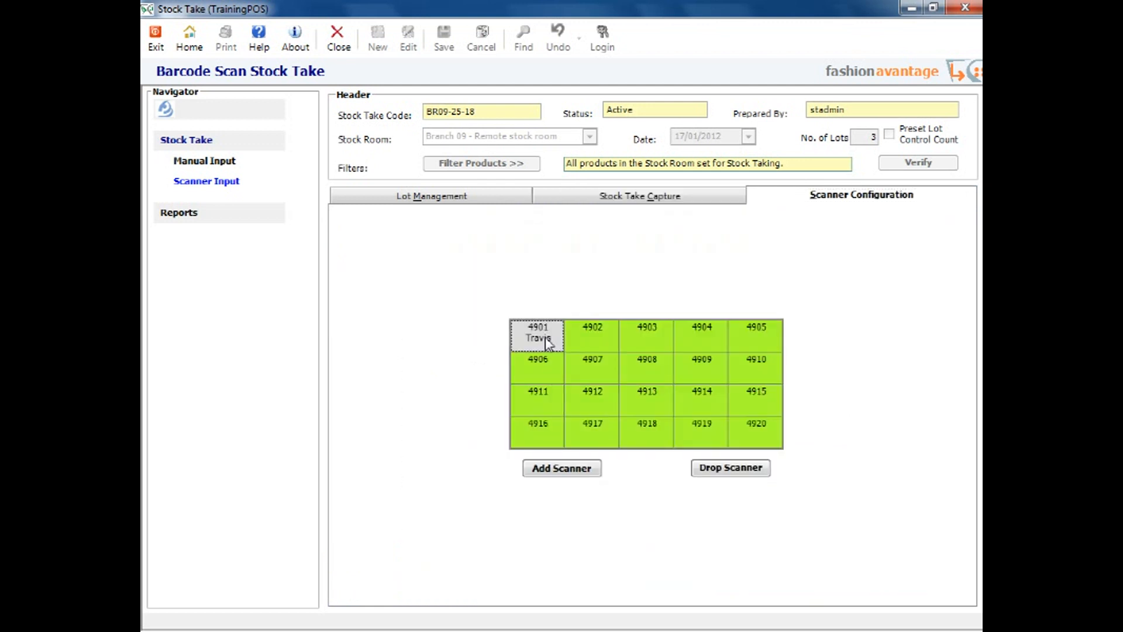
click(711, 471)
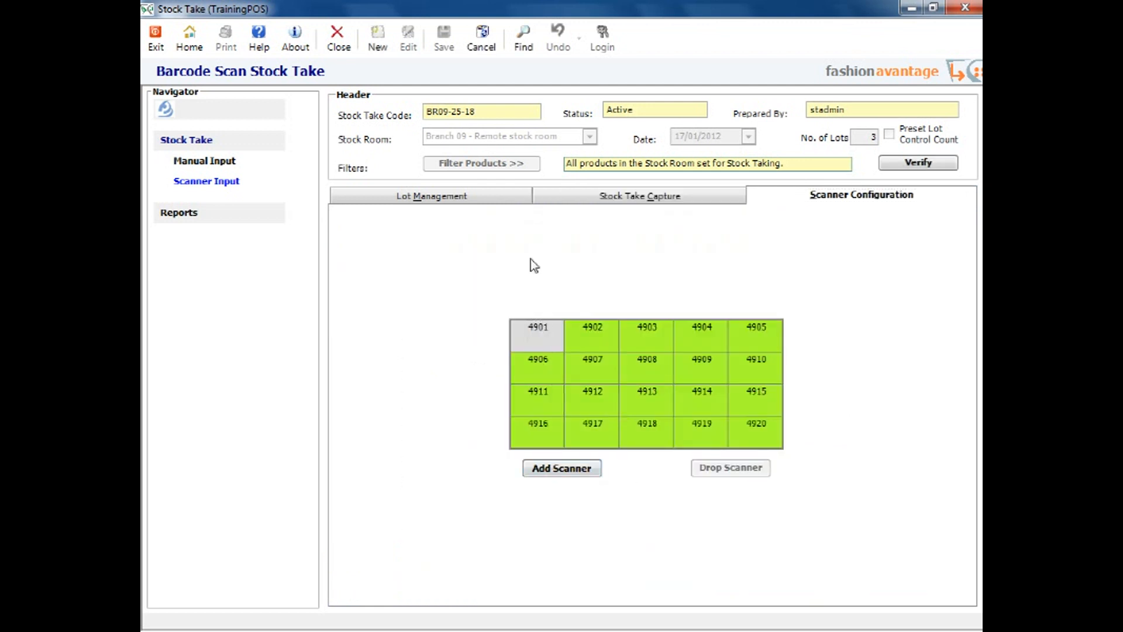
Step: Move the stock take to the Verification phase from Lot Management and confirm the change
click(510, 197)
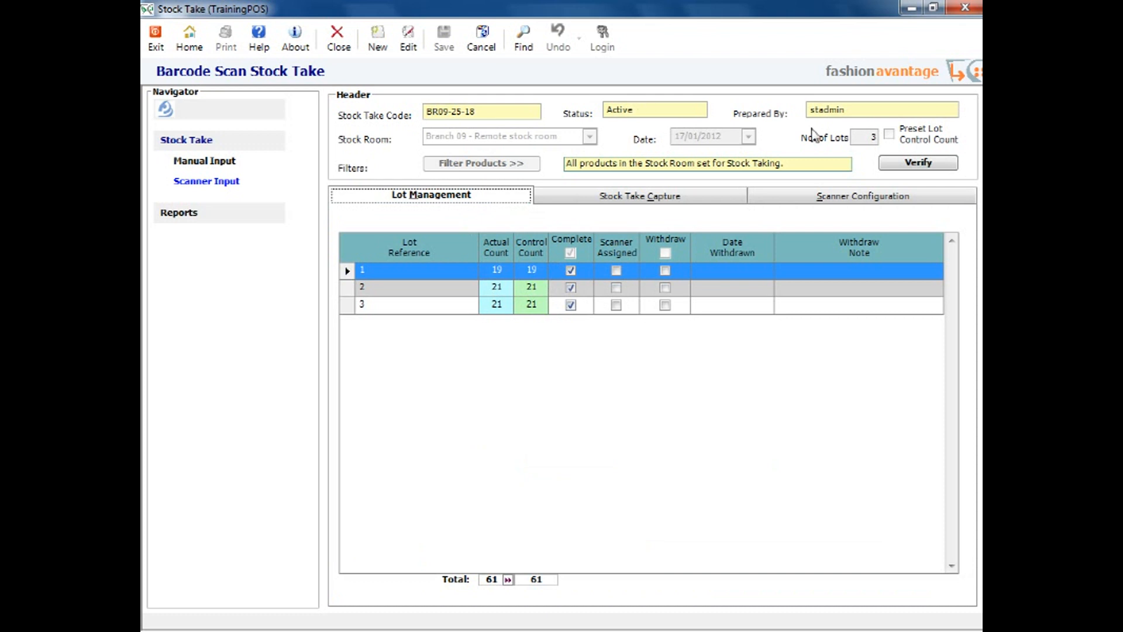
click(926, 164)
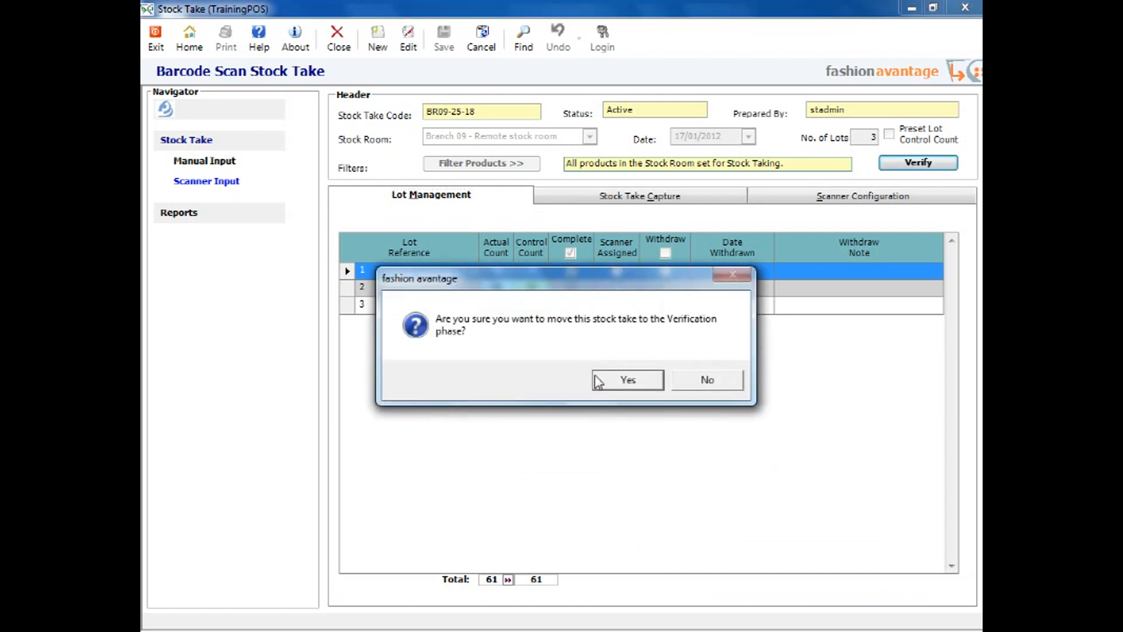
click(625, 381)
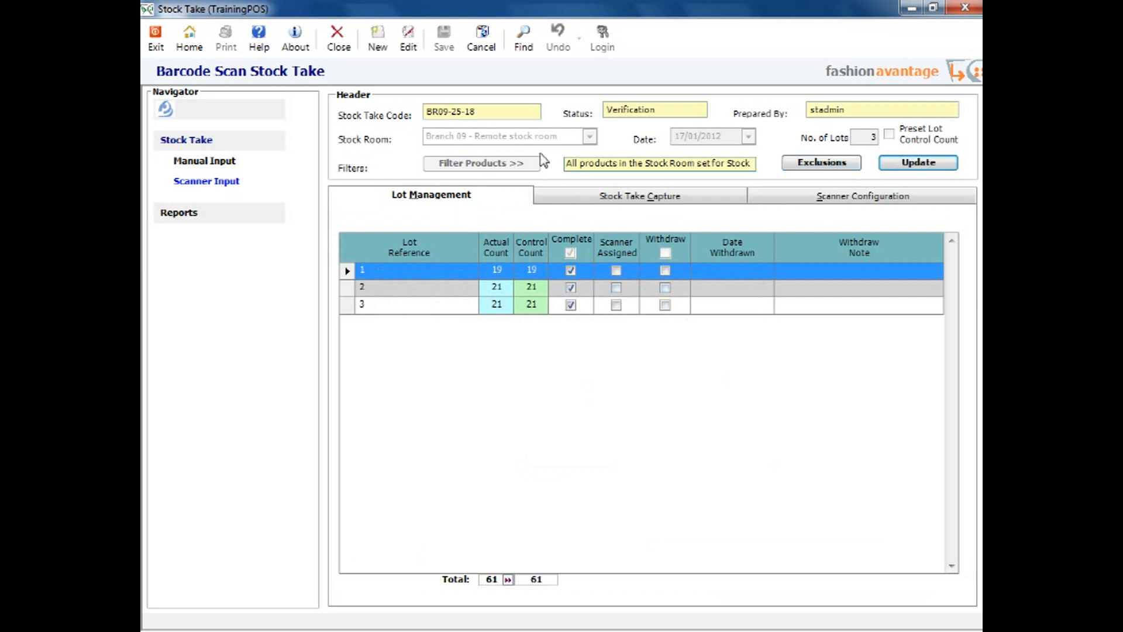
Step: Run the Product Summary variance report for stock take BR09-25-18 with the cost variance shown
click(180, 217)
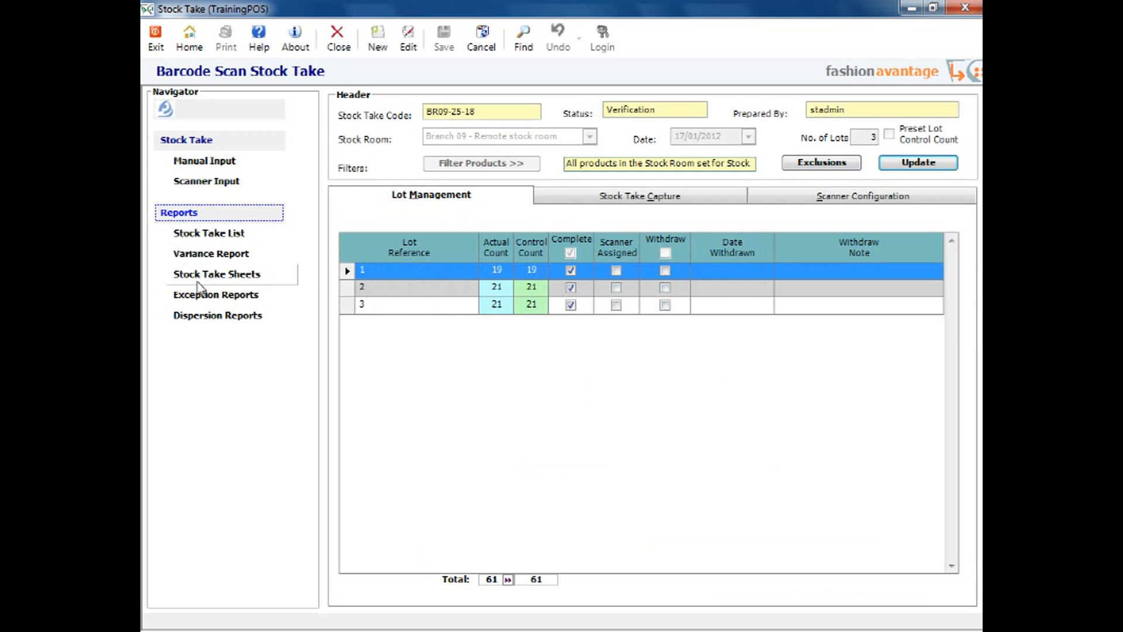
click(218, 254)
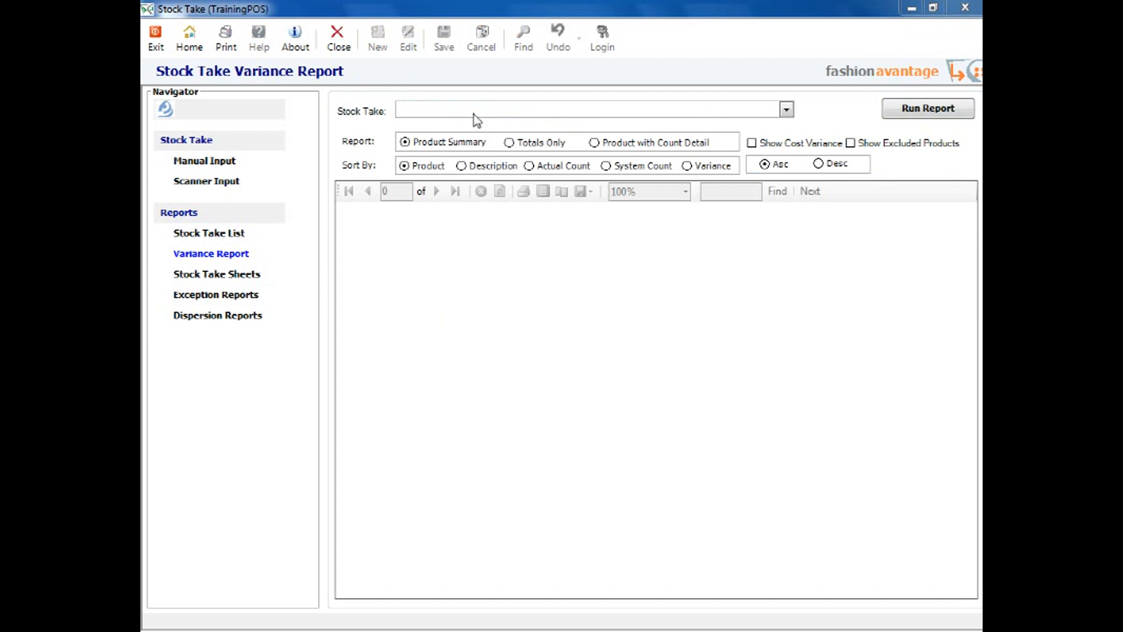
click(474, 113)
click(472, 148)
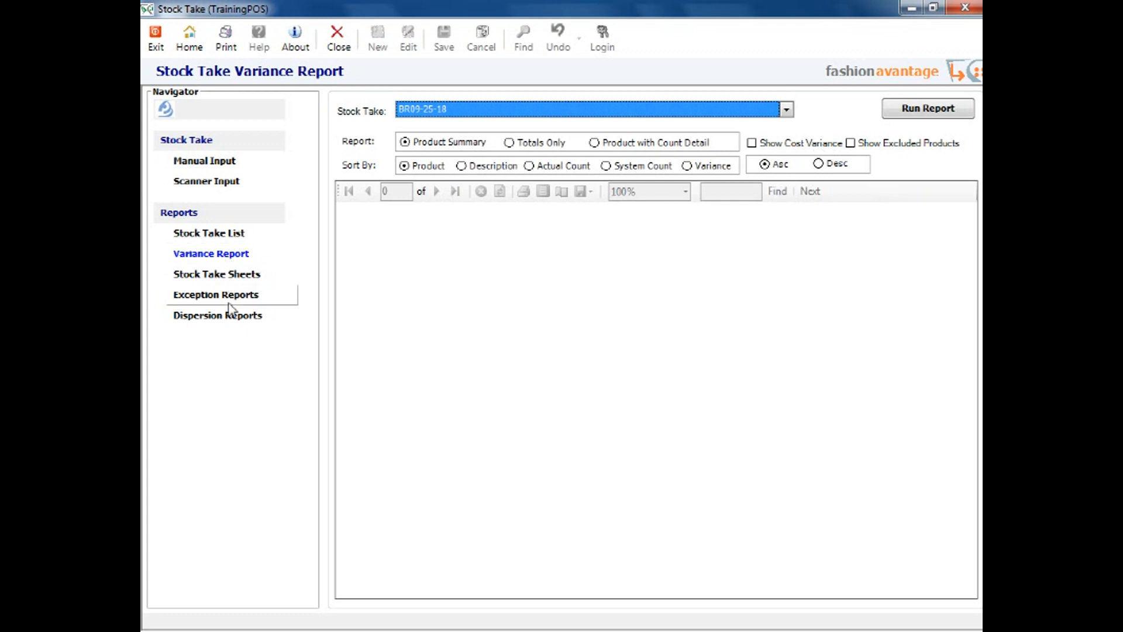
click(754, 111)
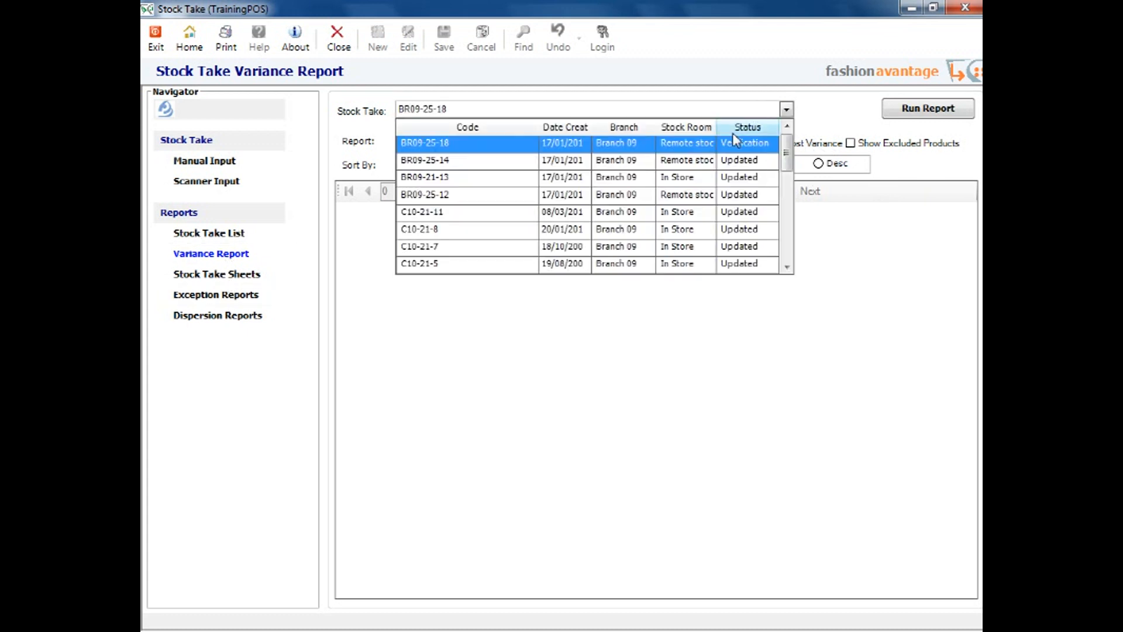
click(730, 148)
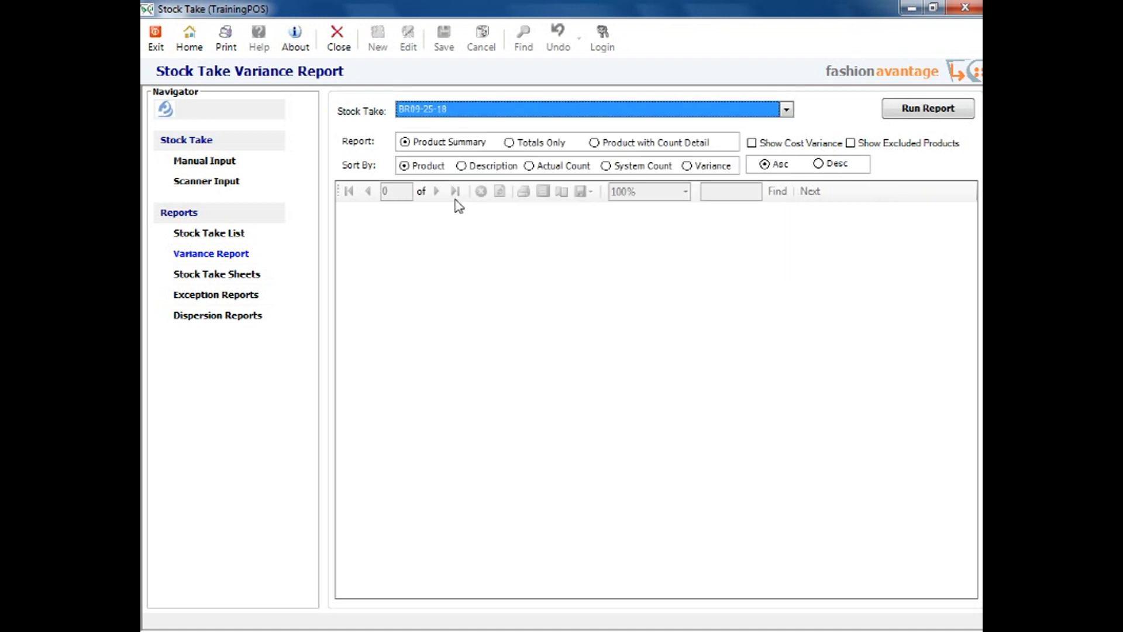
click(778, 145)
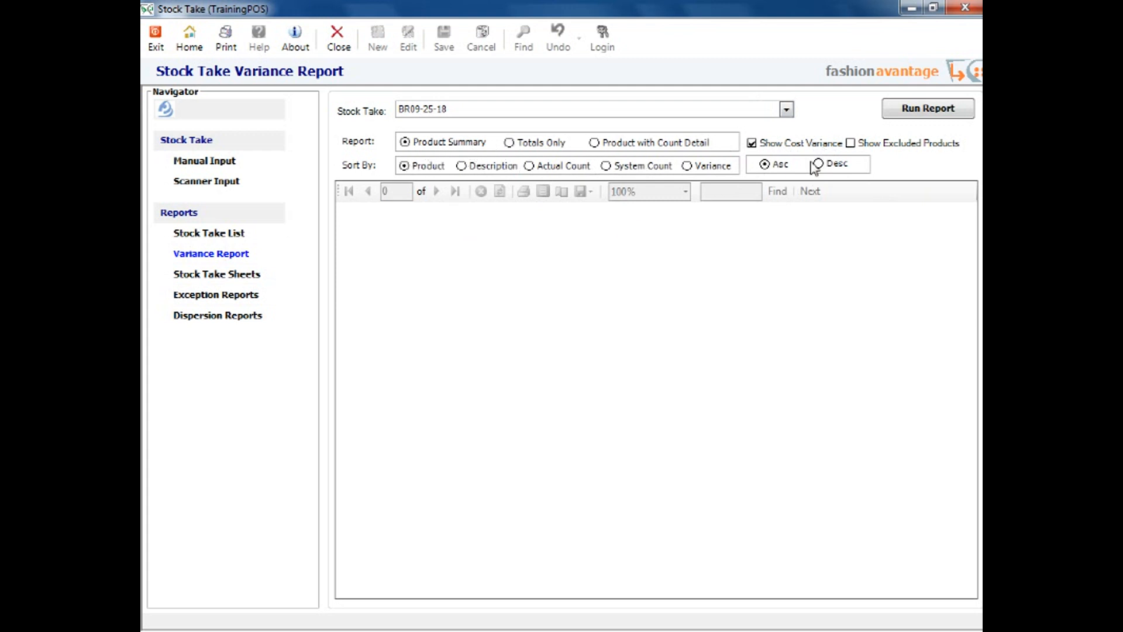
click(921, 109)
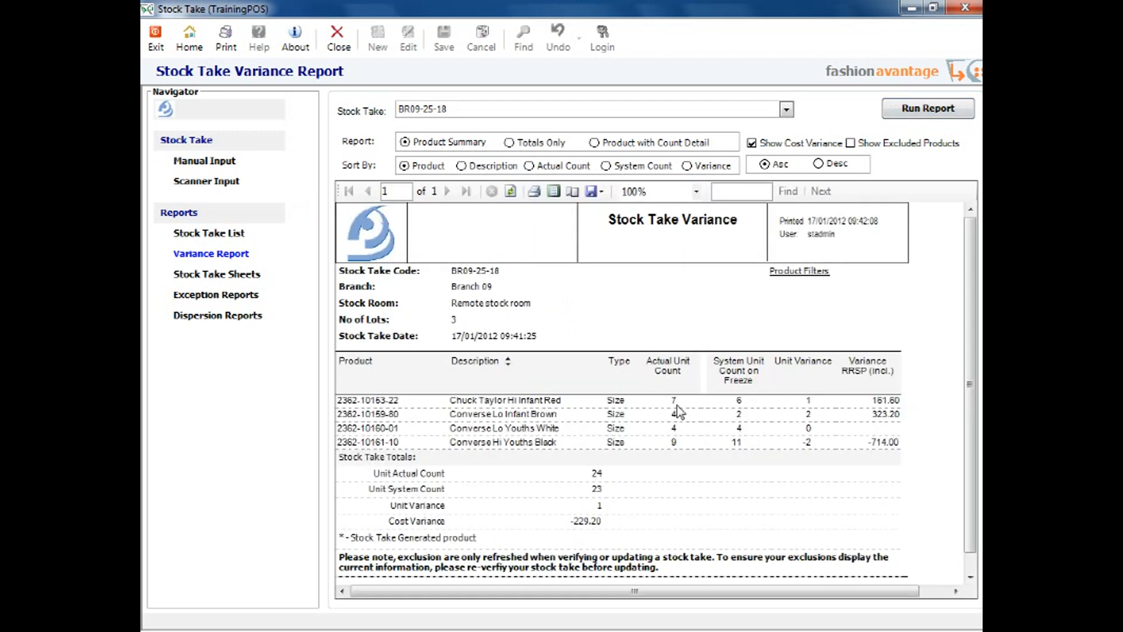
Step: Run the variance report as Totals Only and as Product with Count Detail, and review the size variances per product
click(540, 144)
click(901, 109)
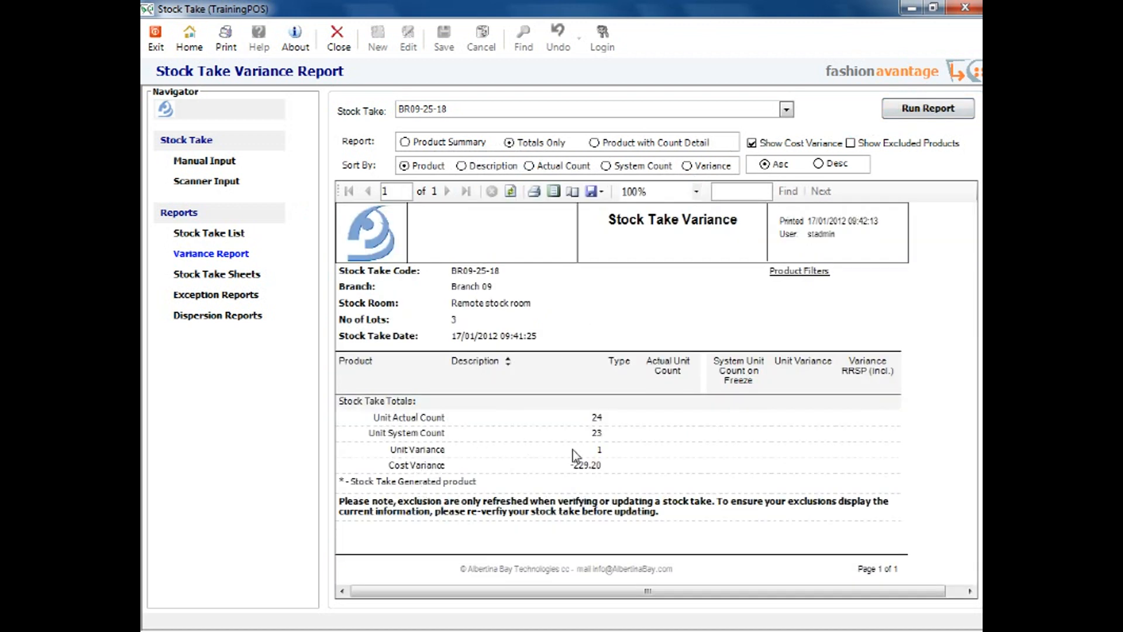
click(603, 144)
click(885, 109)
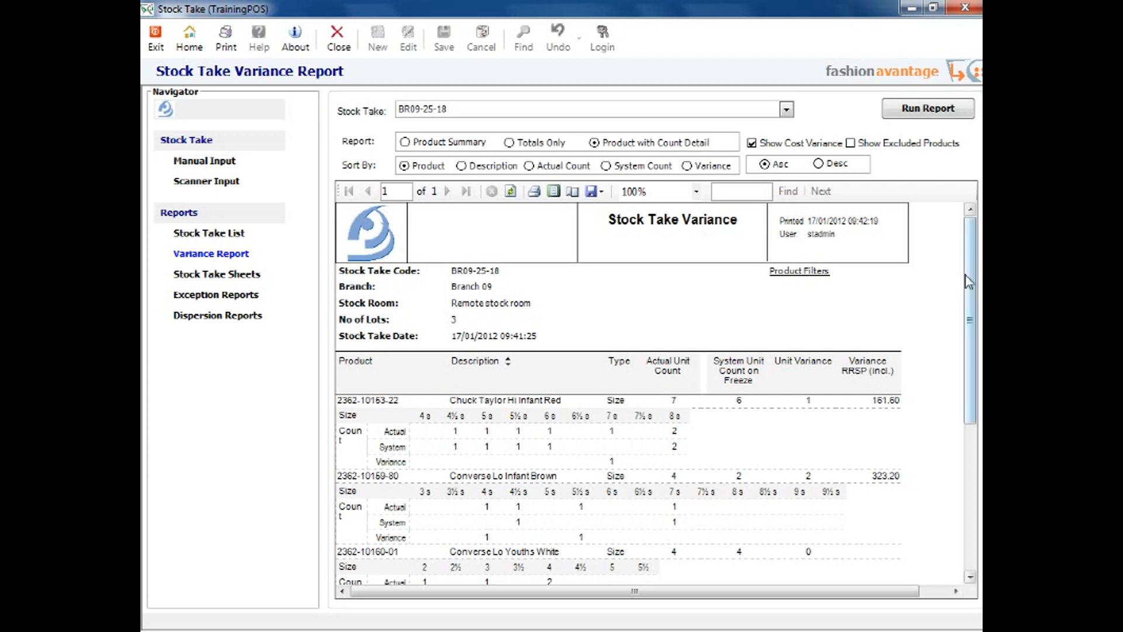
drag(971, 299, 960, 462)
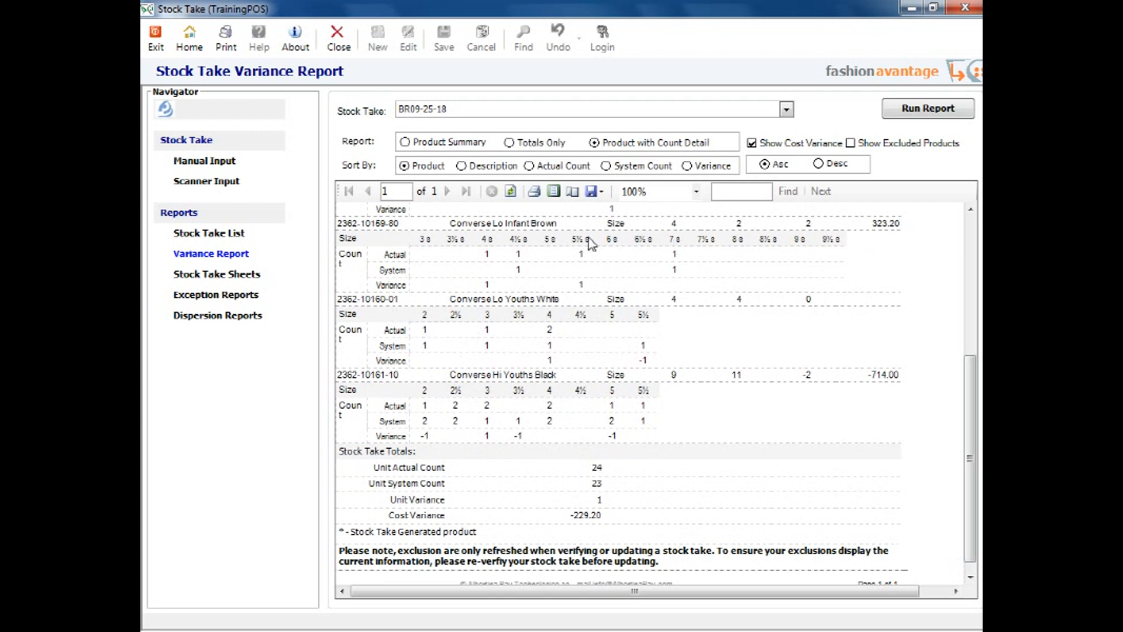
Step: Run the variance report as a Product Summary sorted by variance
click(708, 168)
click(472, 144)
click(911, 111)
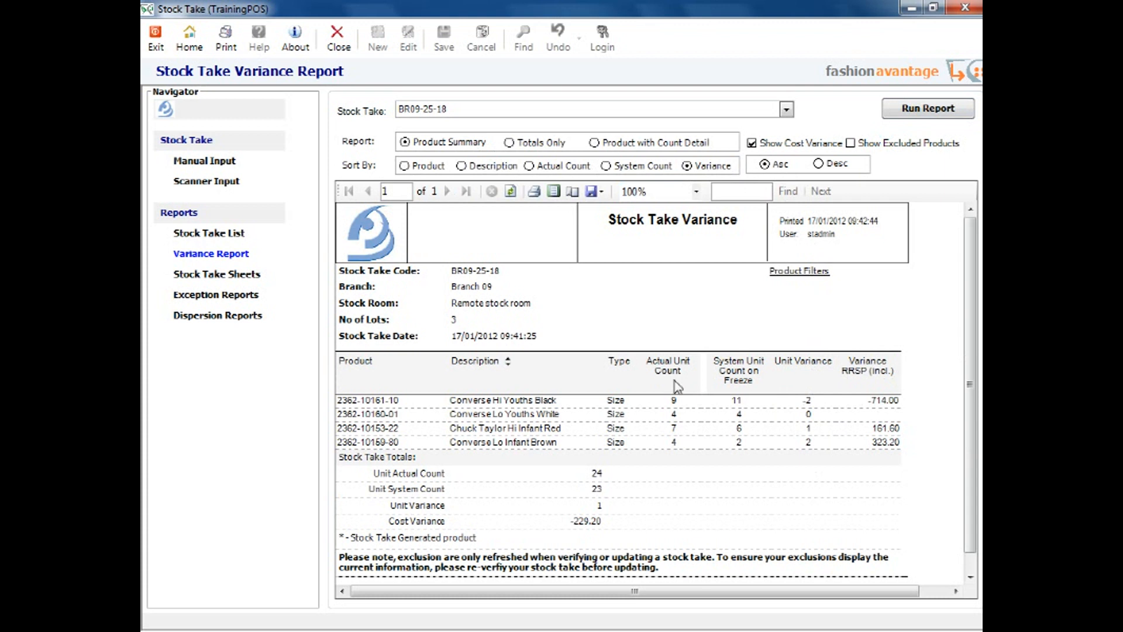
Step: Rerun the variance report sorted by variance in descending order, and close it
click(825, 165)
click(925, 112)
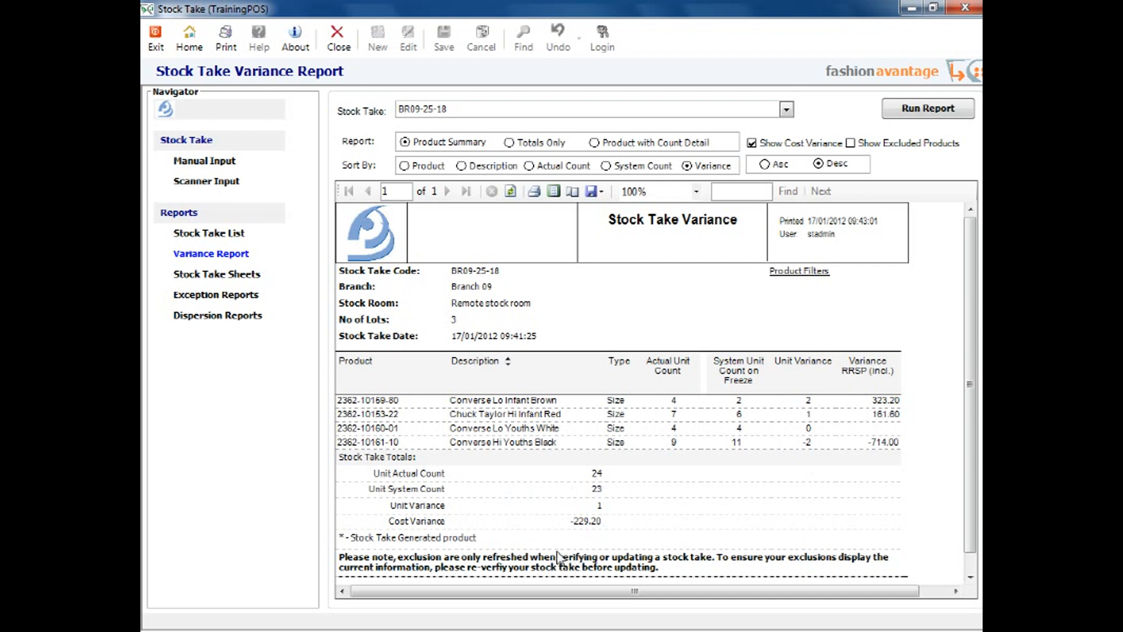
click(335, 41)
Step: Run the exception report for stock take BR09-25-18, look through its exception sections, and close it
click(237, 291)
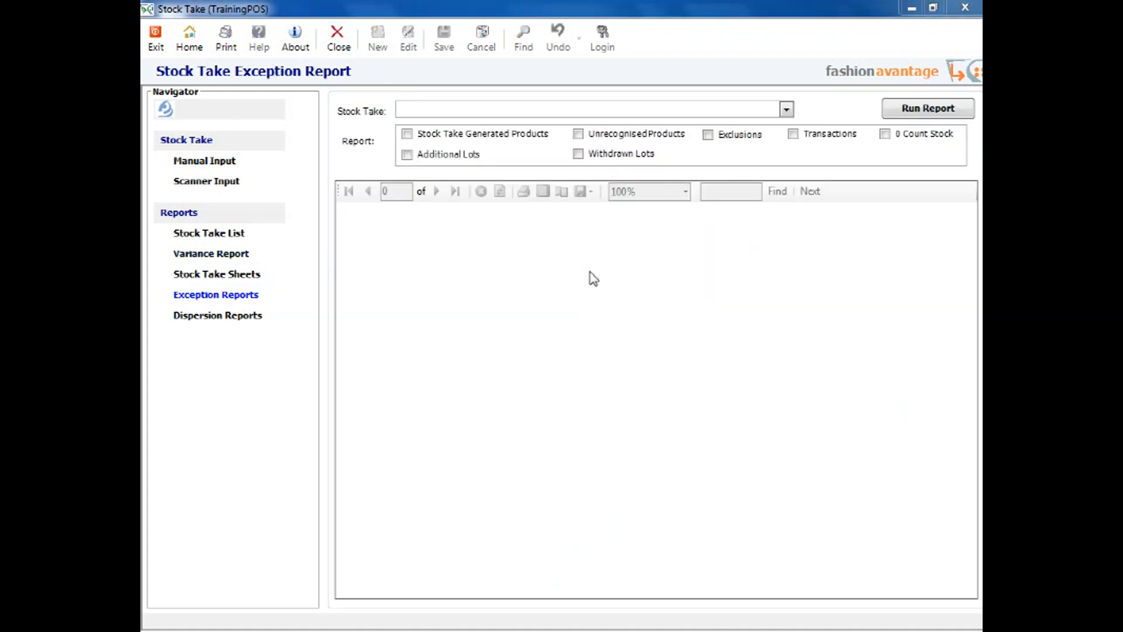
click(566, 109)
click(566, 143)
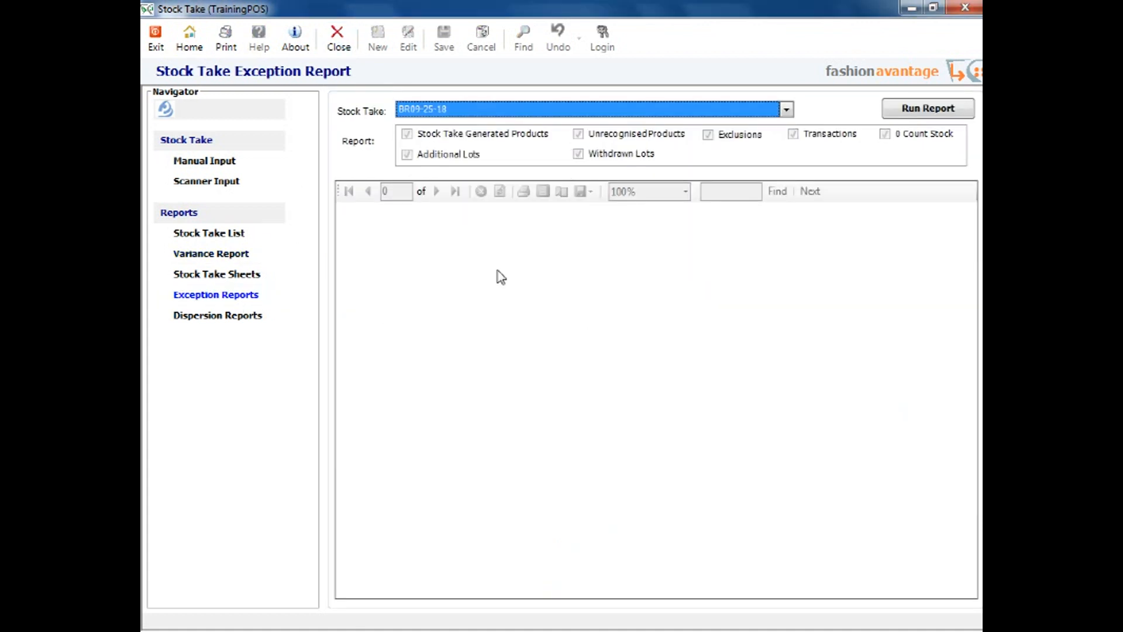
click(905, 109)
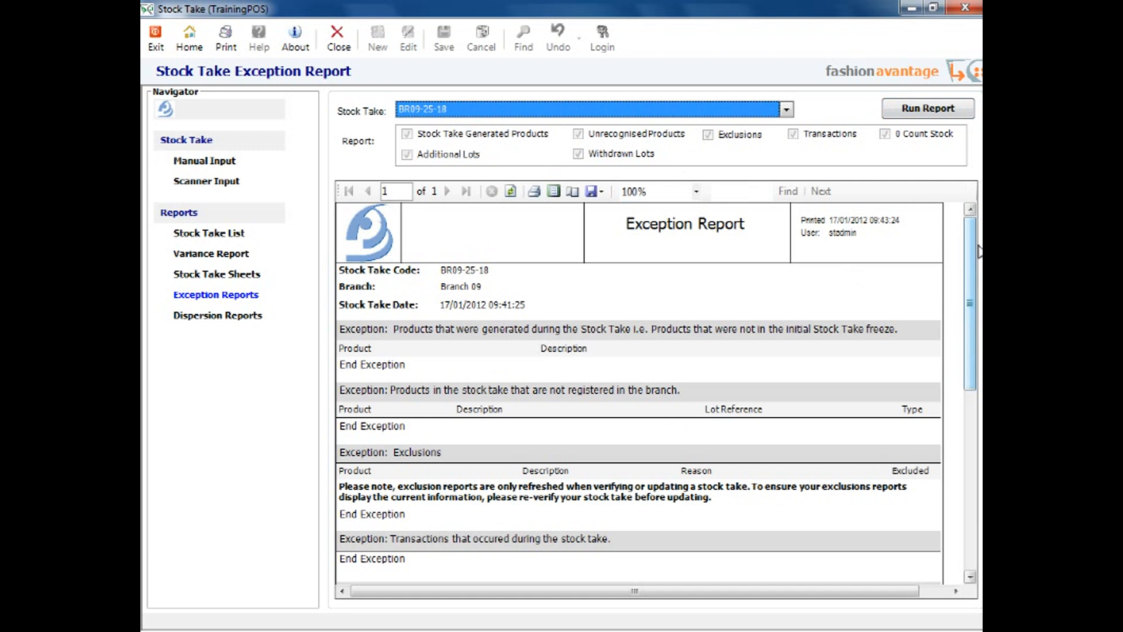
drag(971, 246, 954, 228)
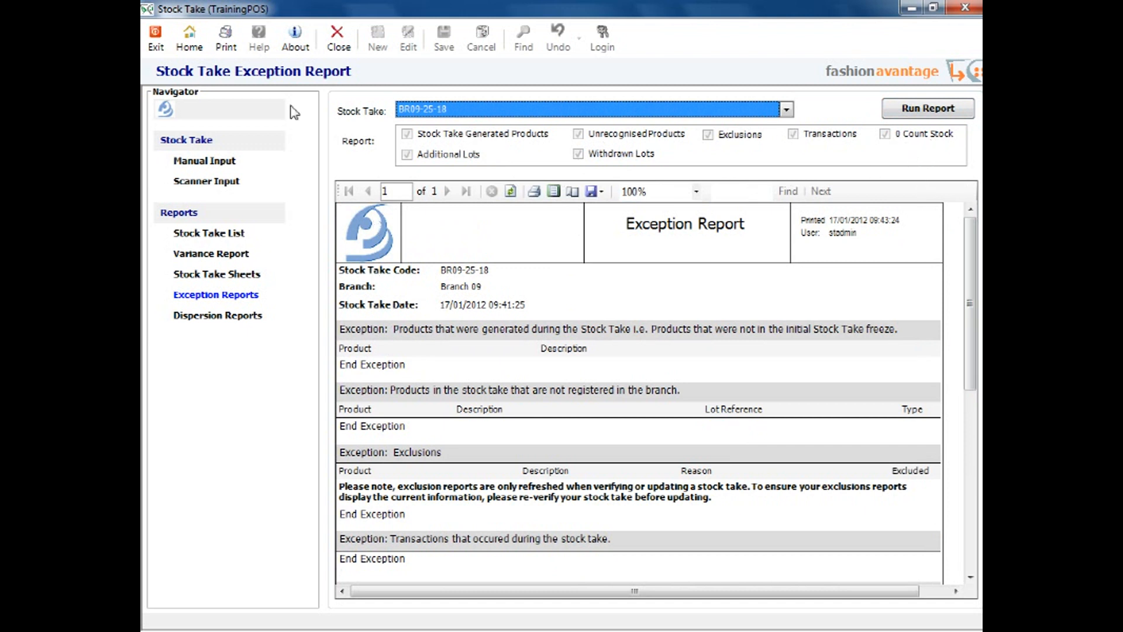
click(337, 36)
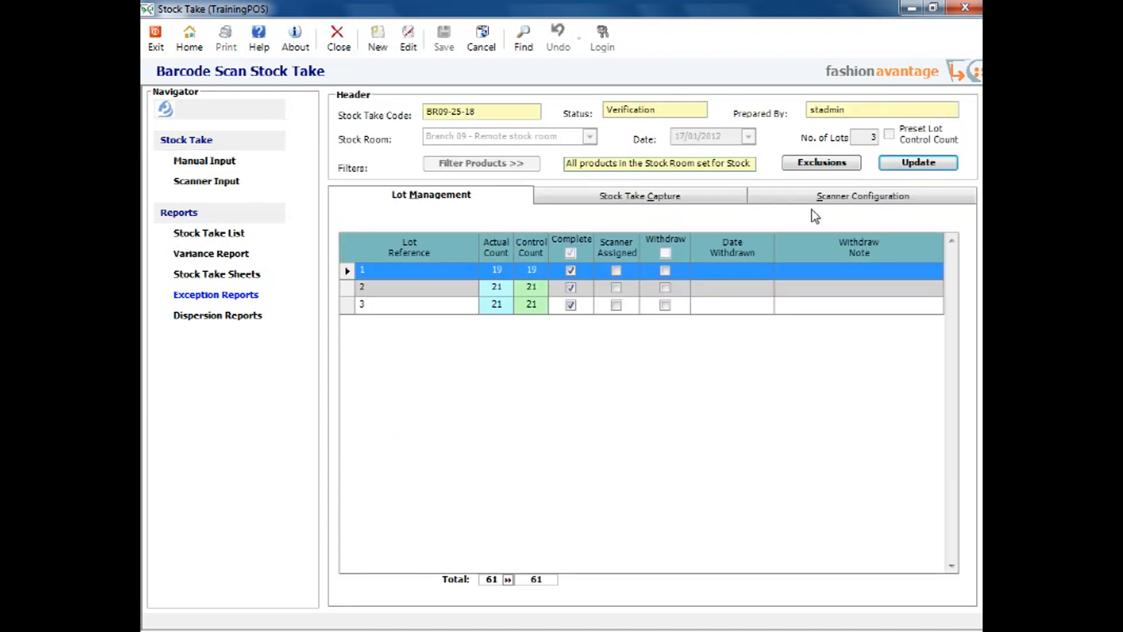
Step: Check the captured product counts of the barcode scan stock take, and close the stock take
click(609, 198)
click(581, 315)
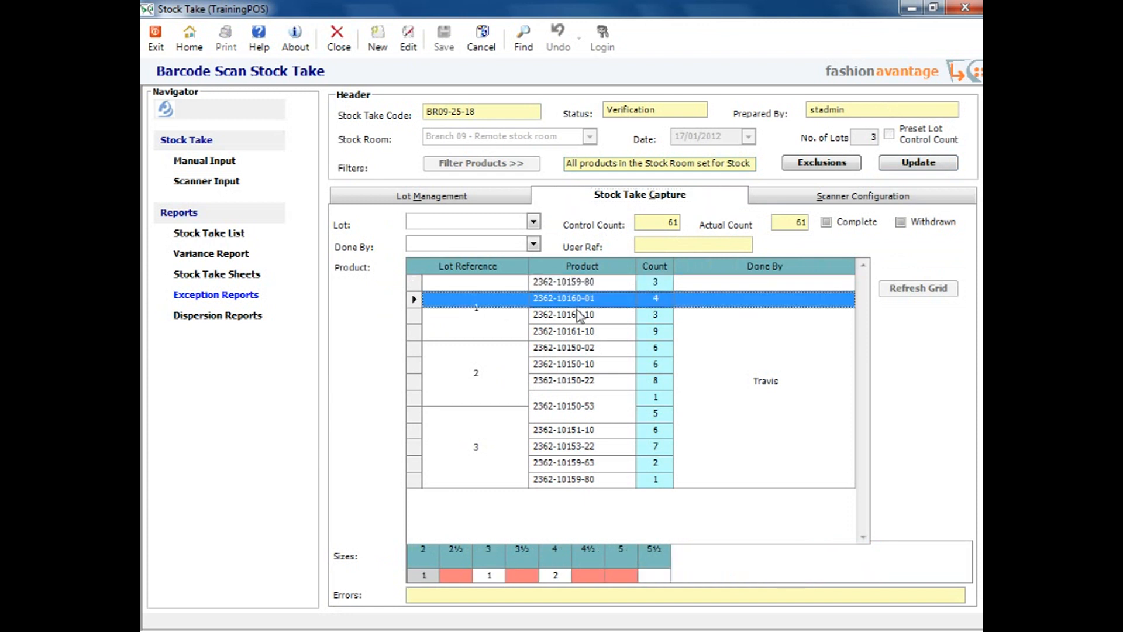
click(579, 333)
click(432, 199)
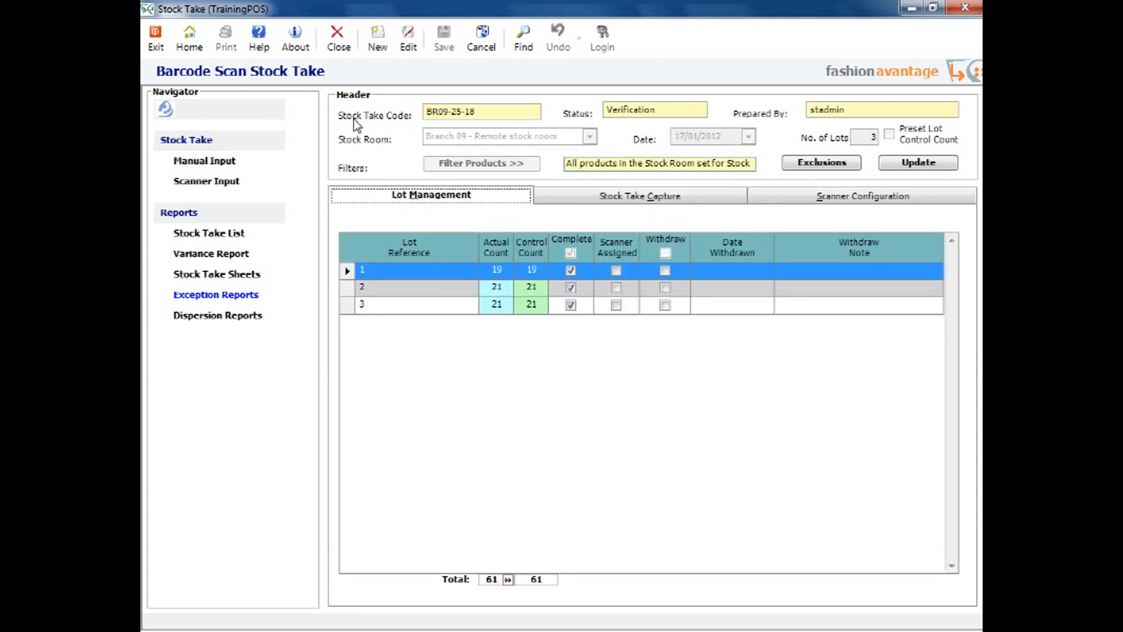
click(337, 39)
Step: Open stock take BR09-25-18 for manual input from the stock takes in Verification
click(237, 160)
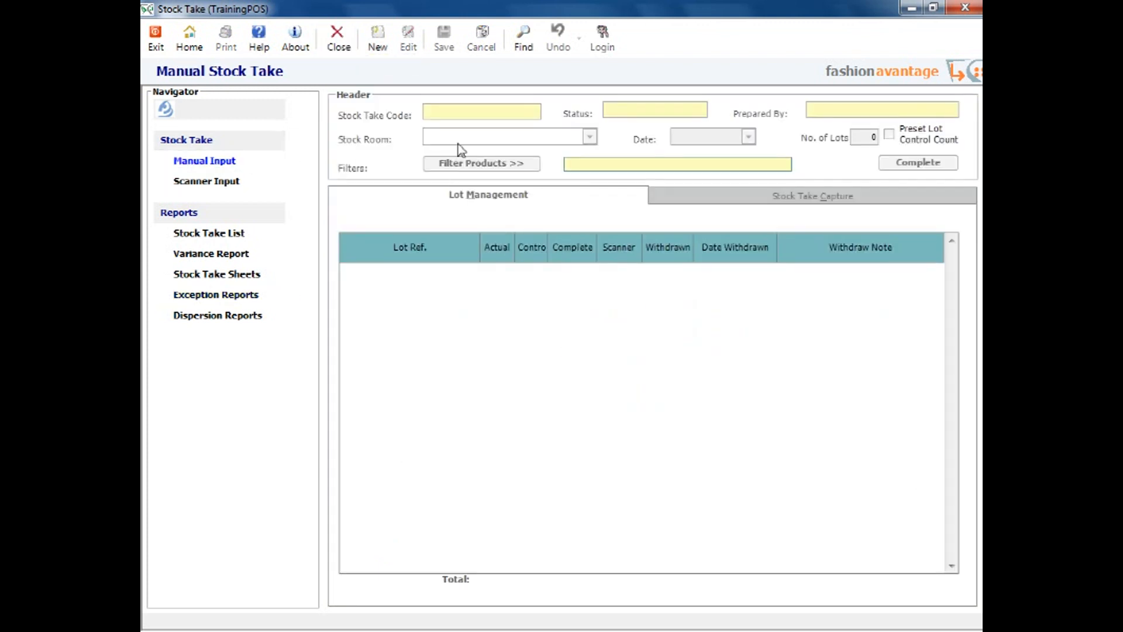
click(523, 39)
click(468, 209)
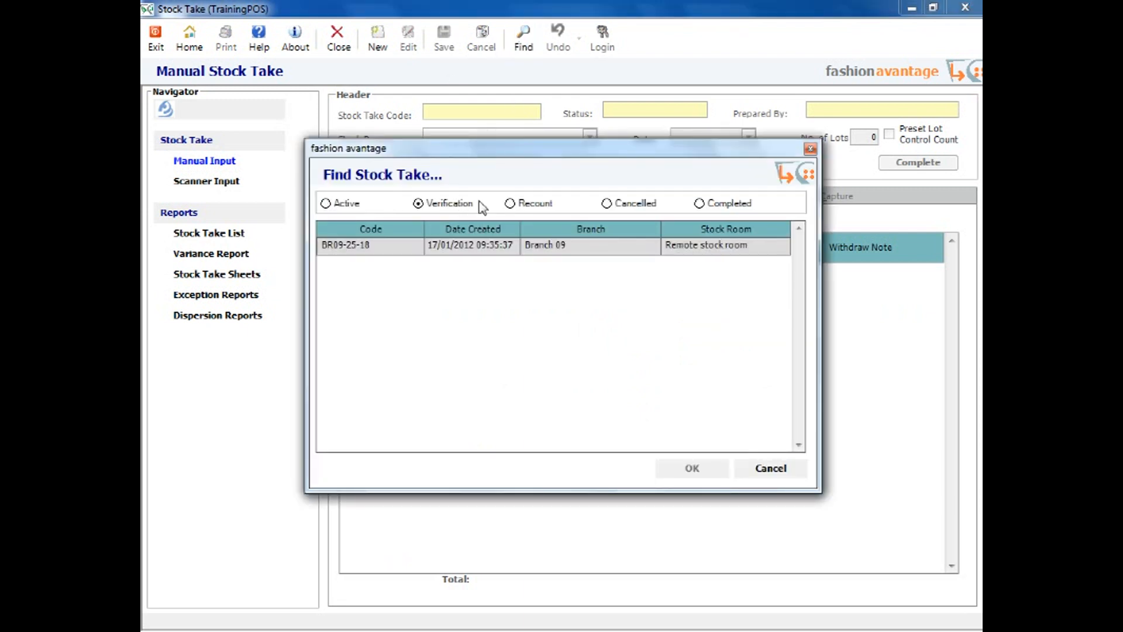
double_click(462, 246)
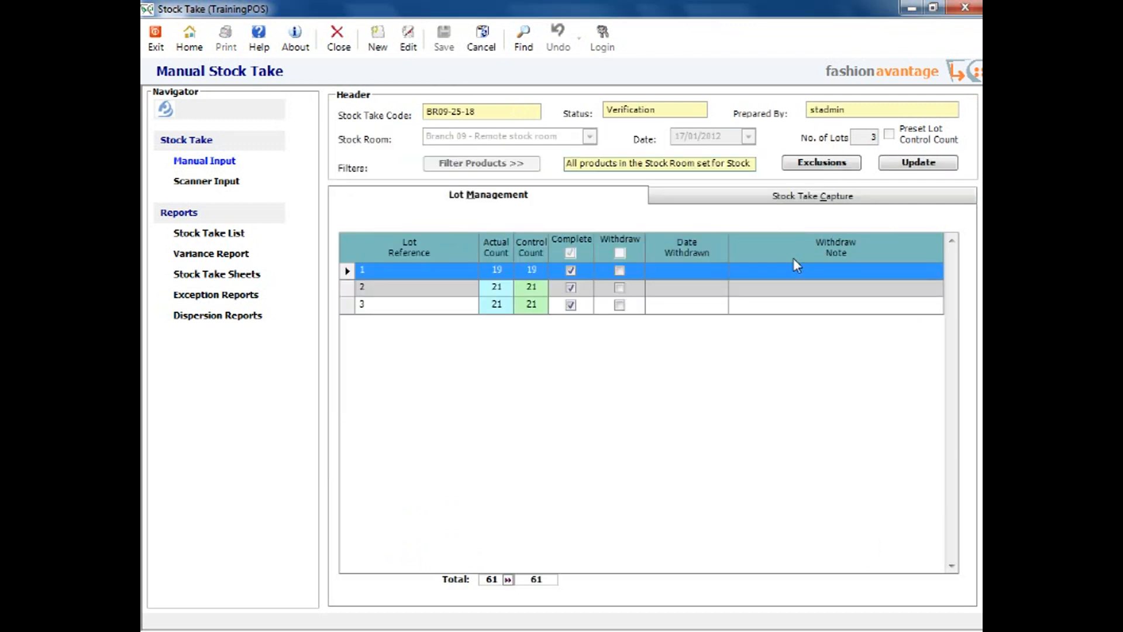
Step: Start editing the stock take's captured counts and confirm the move to the recount phase
click(720, 198)
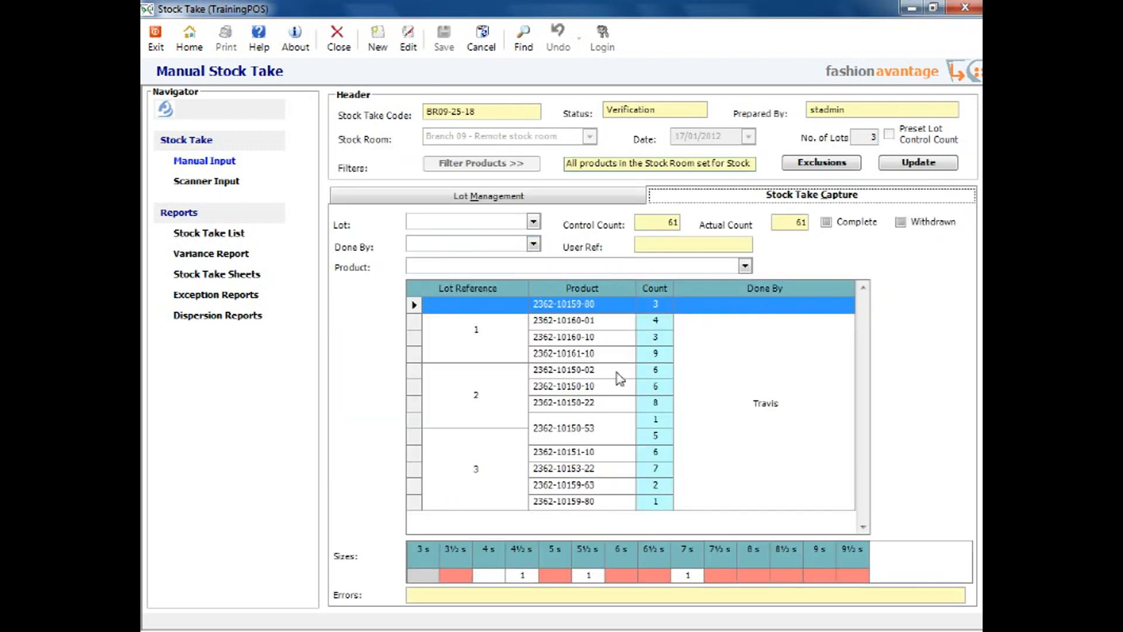
click(408, 39)
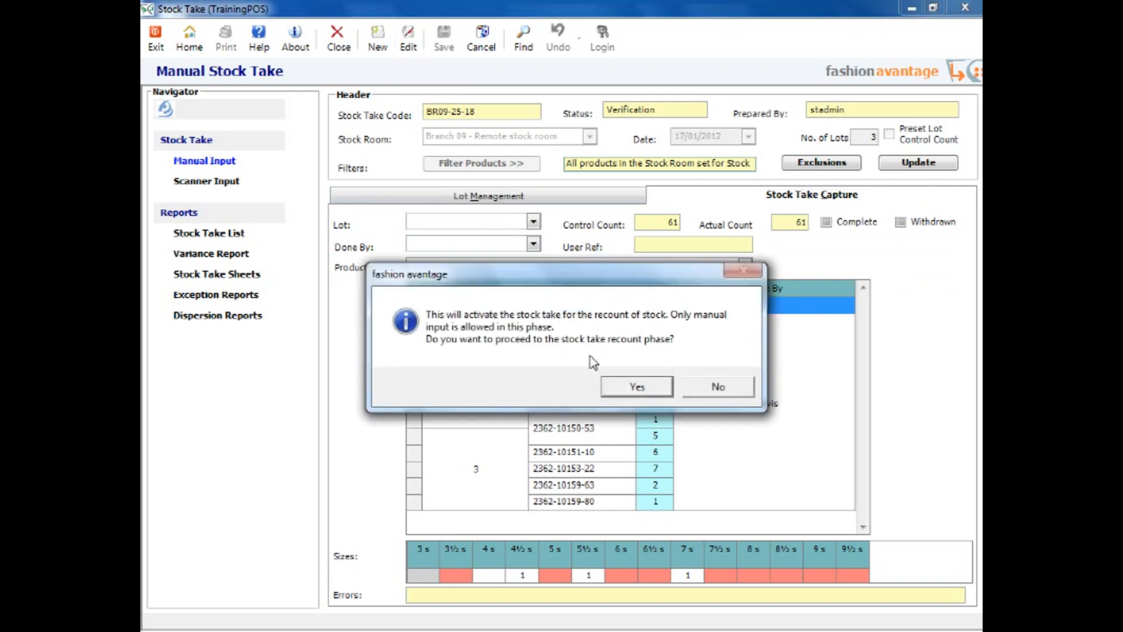
click(637, 386)
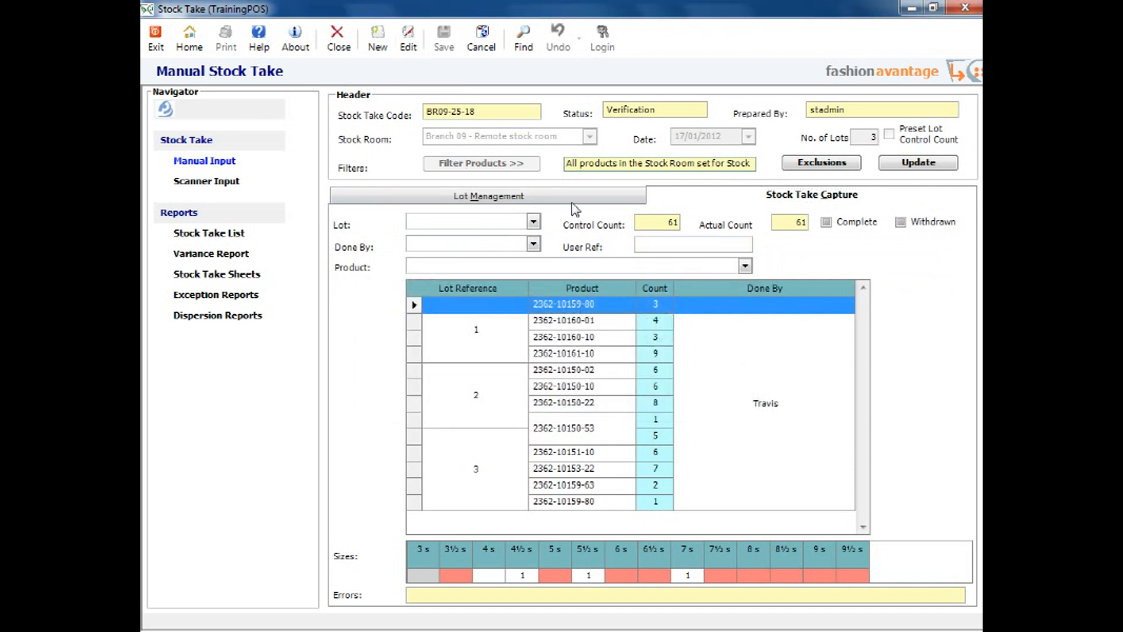
Step: Reopen lot 1 in Lot Management by clearing its Complete mark, and save the lots
click(576, 199)
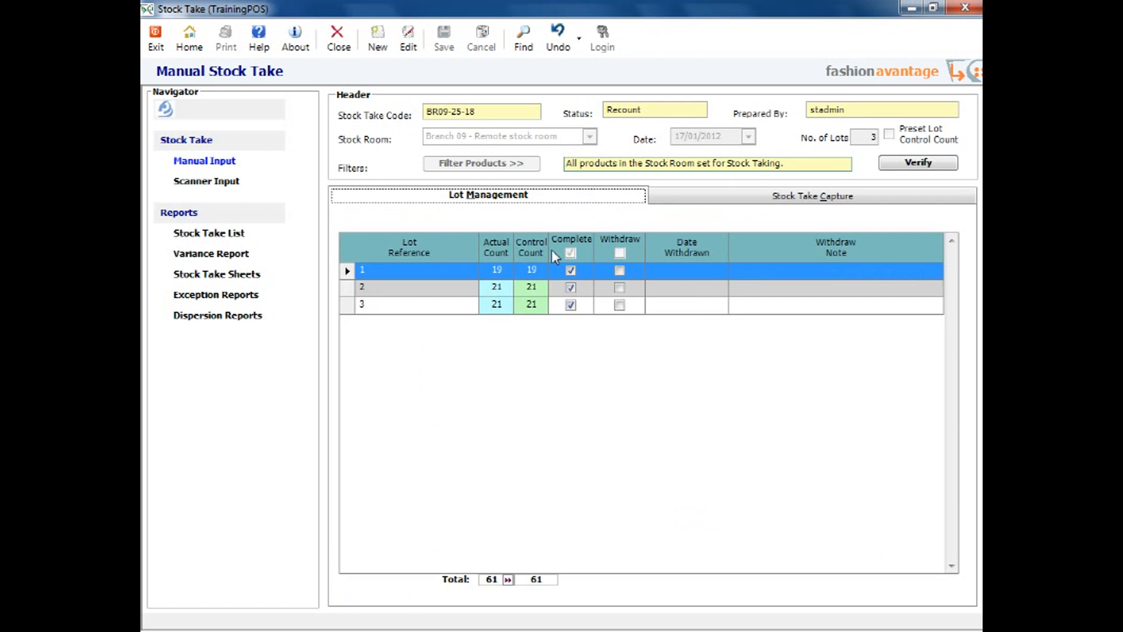
click(460, 274)
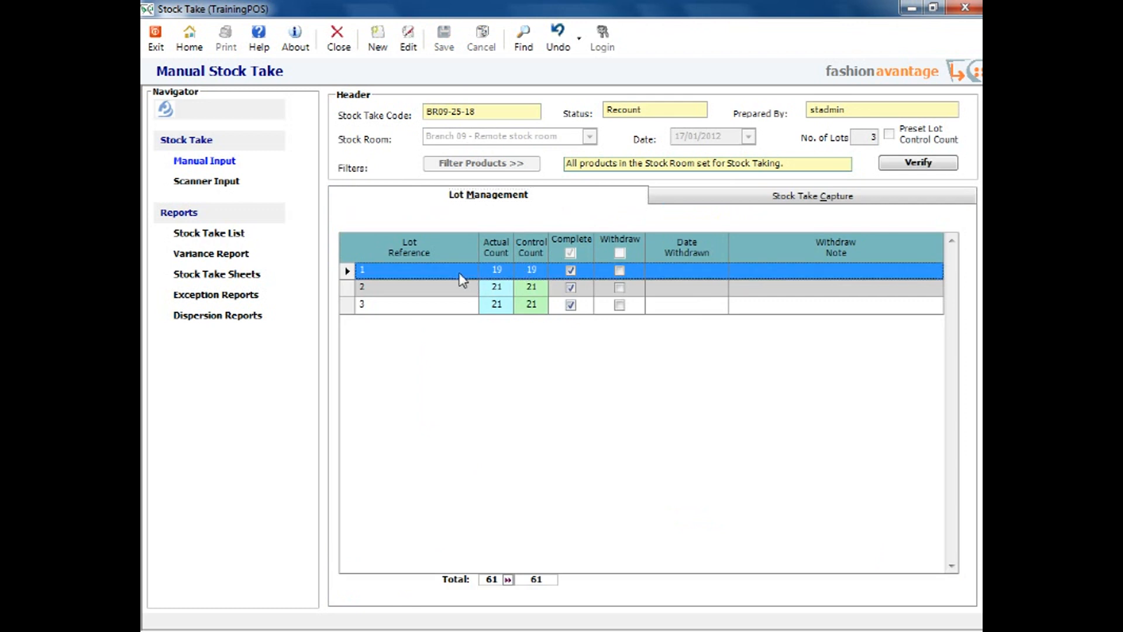
click(408, 38)
click(570, 271)
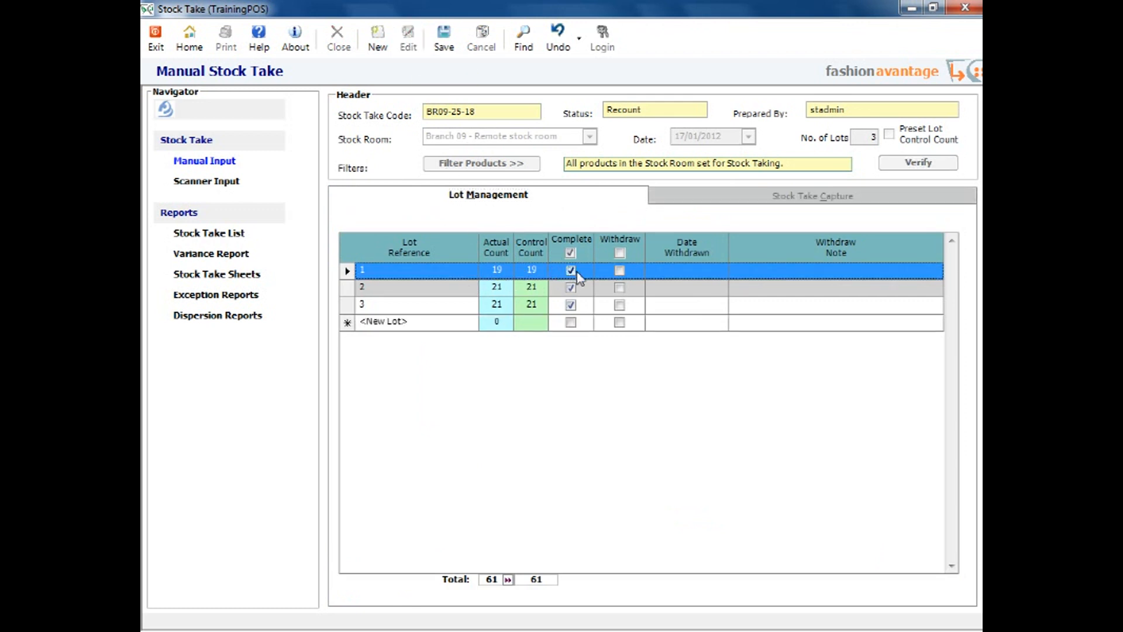
click(444, 38)
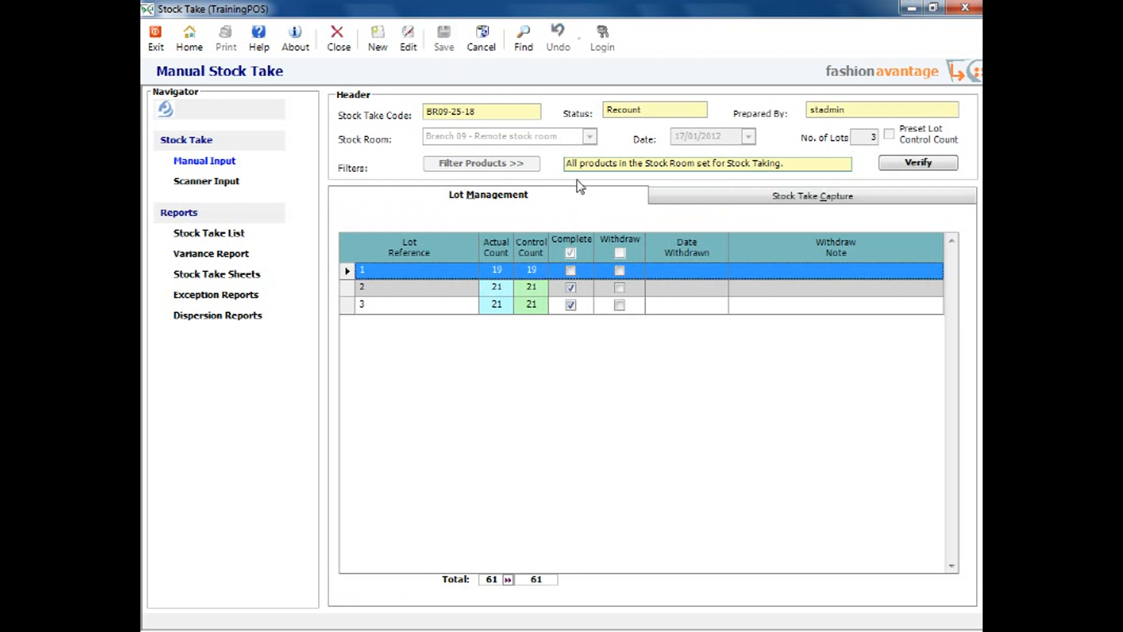
Step: Choose lot 1 in Stock Take Capture and select the staff member who did the count
click(713, 202)
click(533, 221)
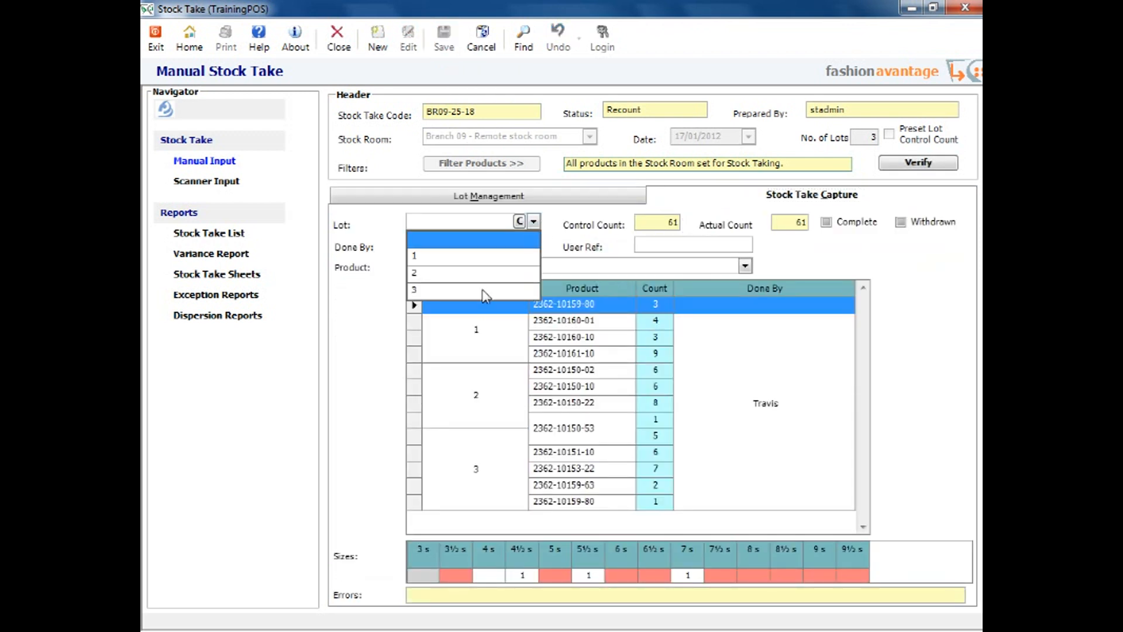
click(499, 256)
click(515, 243)
click(515, 275)
click(596, 304)
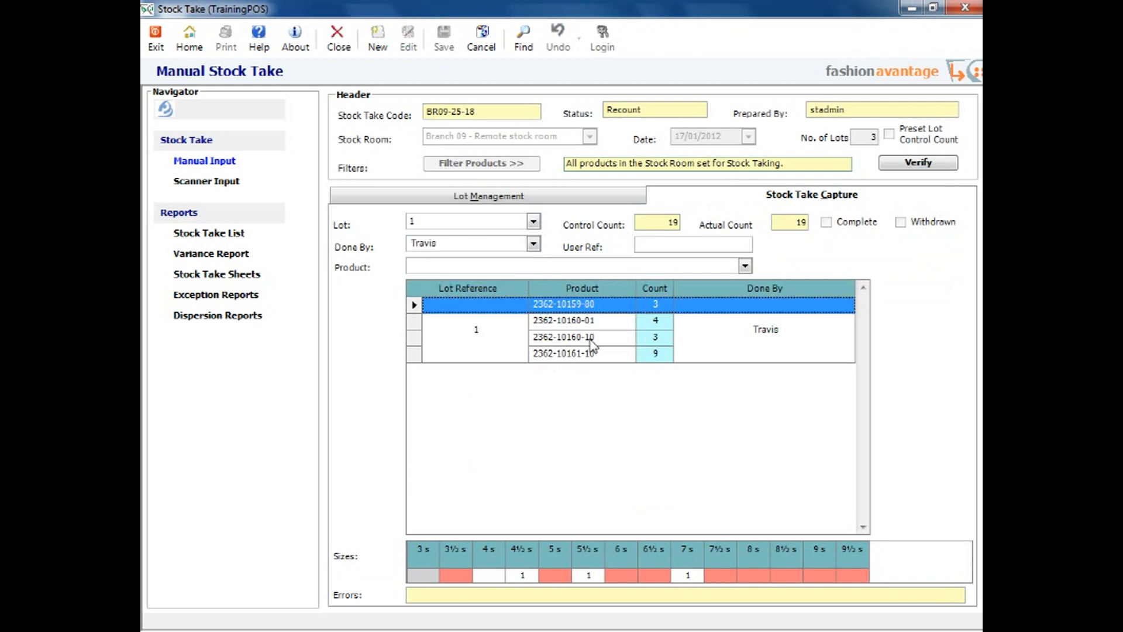
click(594, 320)
click(596, 306)
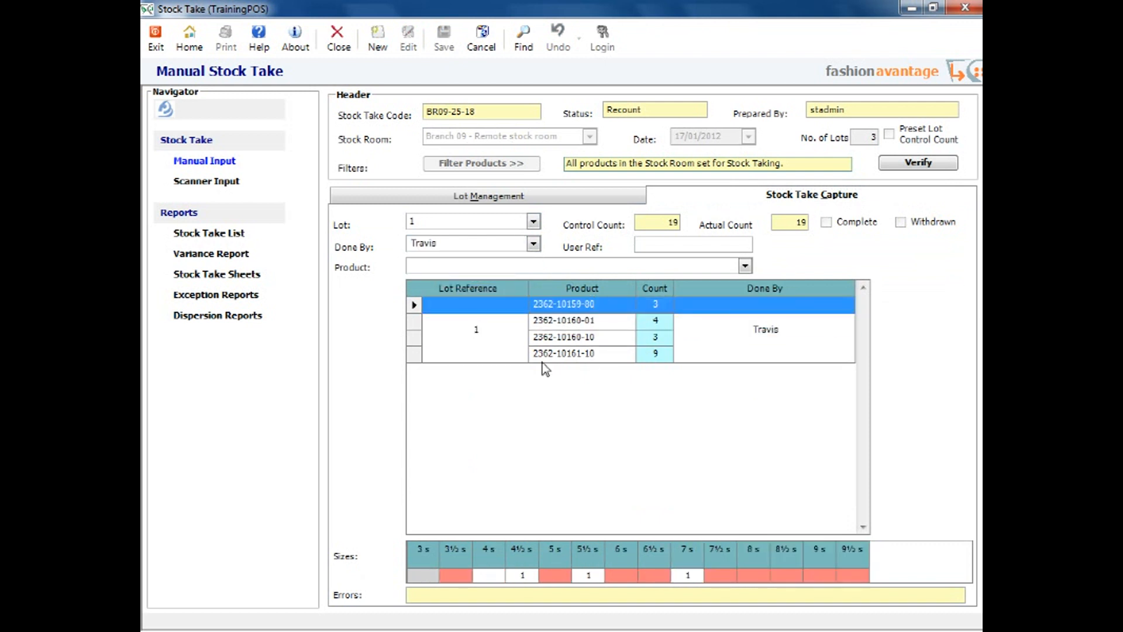
click(532, 576)
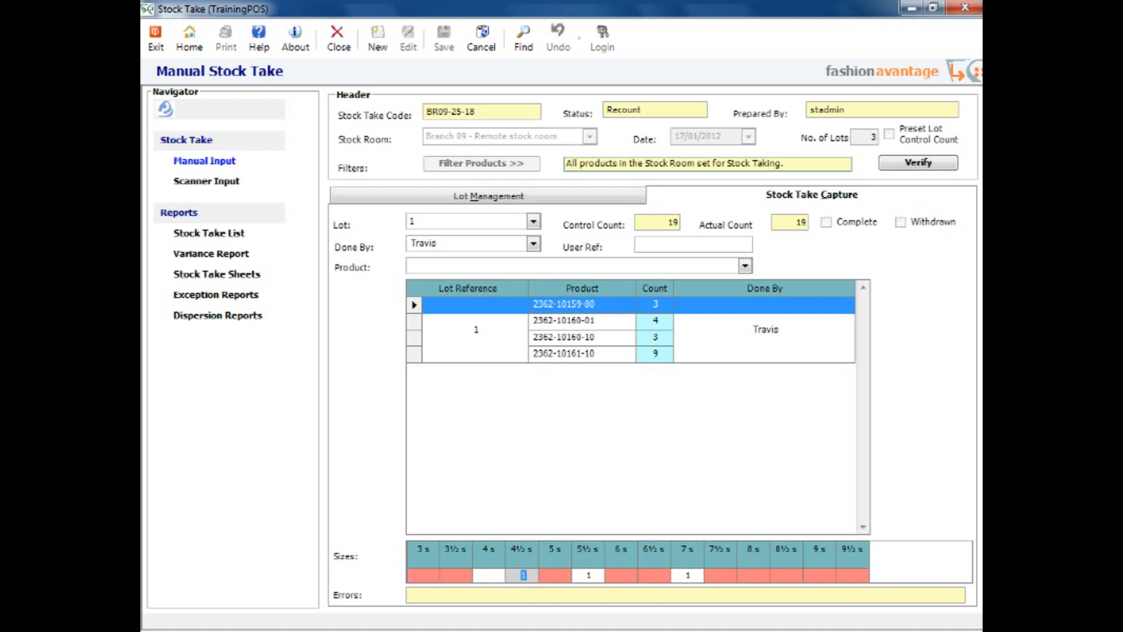
text(2)
click(595, 579)
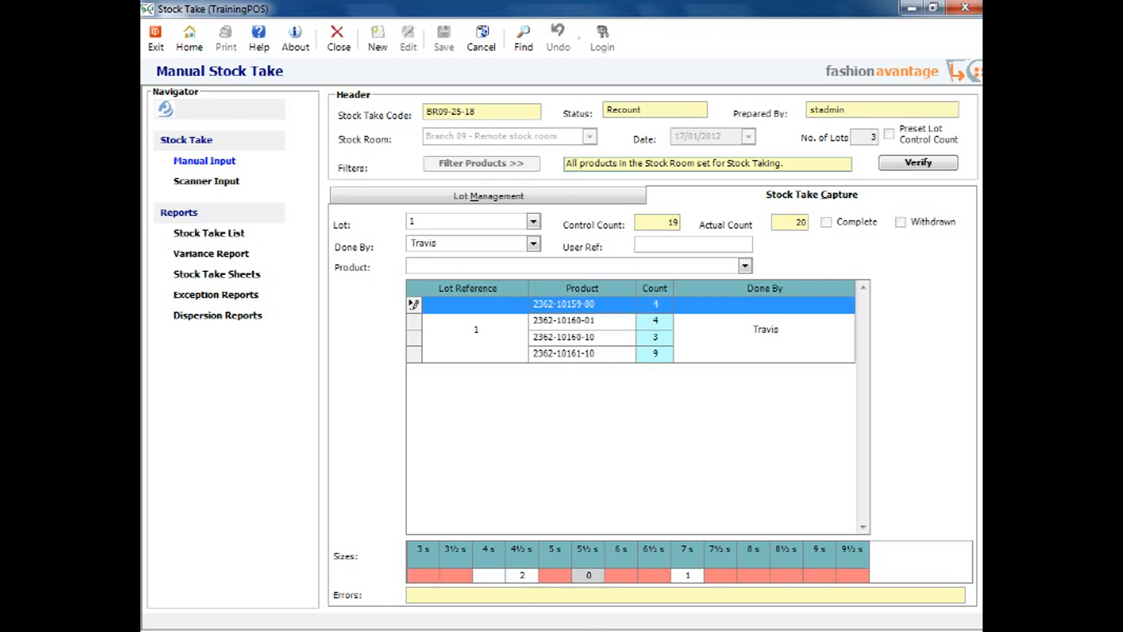
text(0)
click(603, 354)
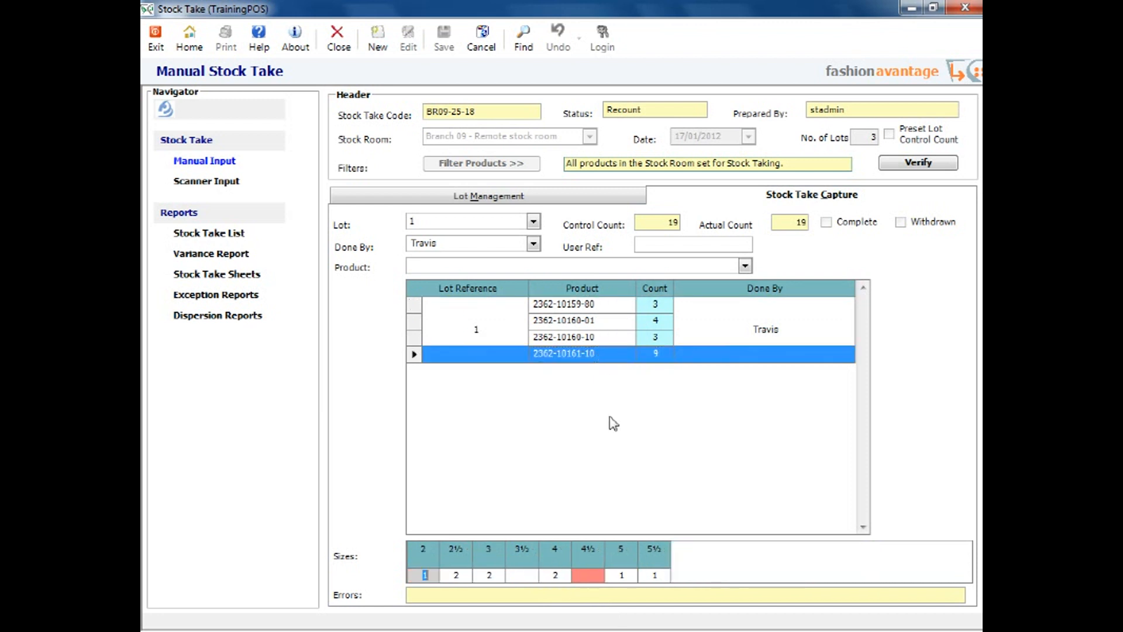
click(523, 576)
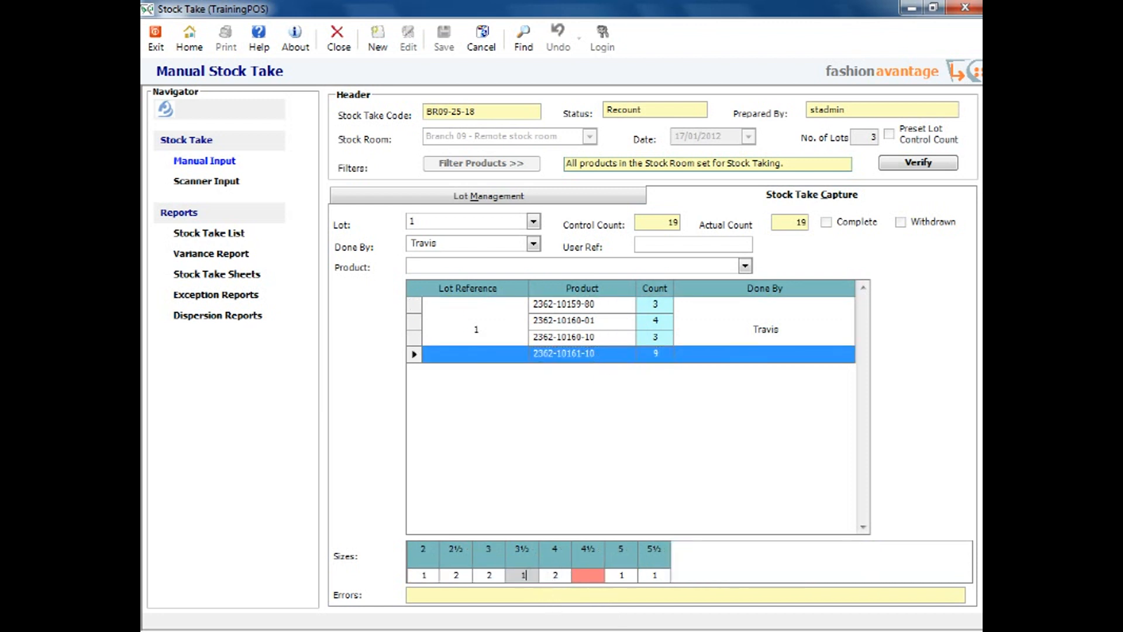
click(630, 576)
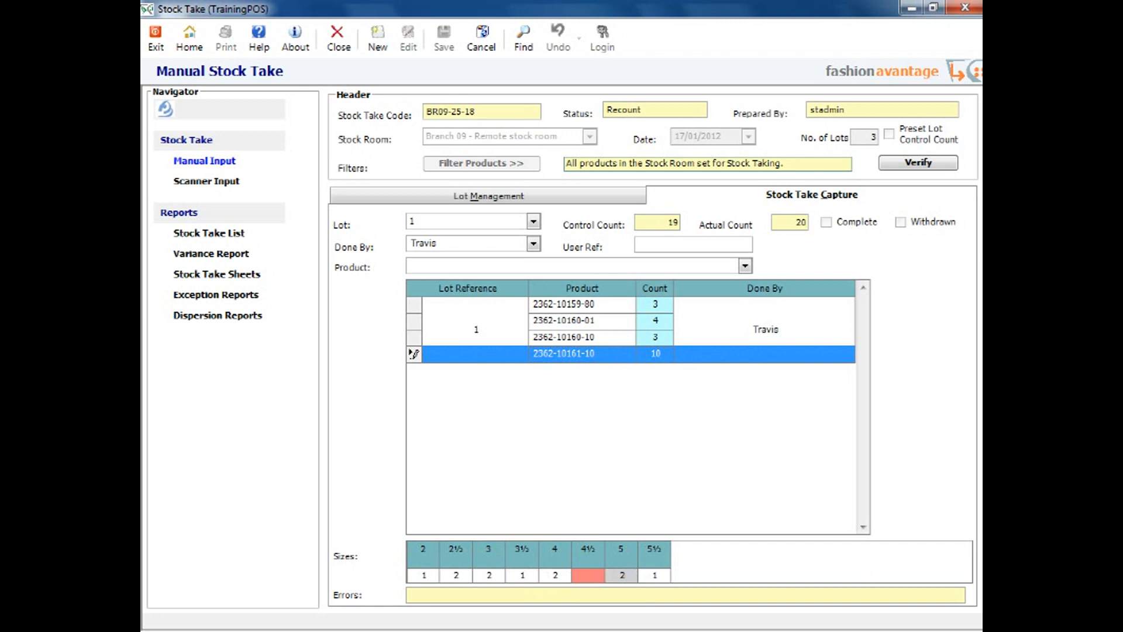
key(Tab)
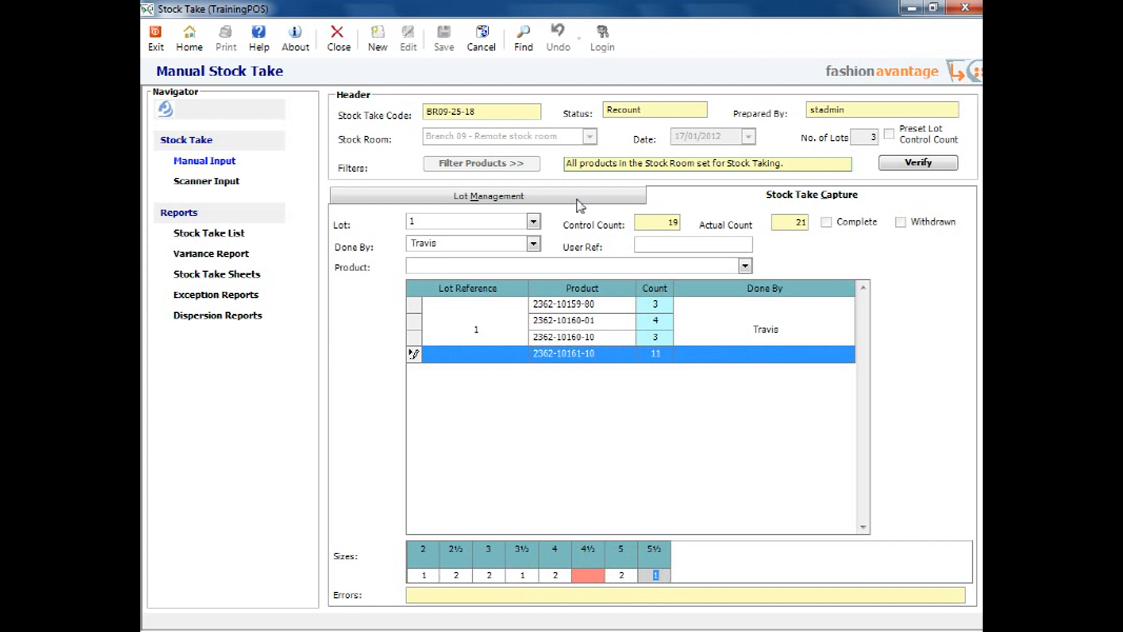
Step: Set lot 1's control count to 21 in Lot Management, mark the lot complete with confirmation, and save
click(515, 198)
click(531, 272)
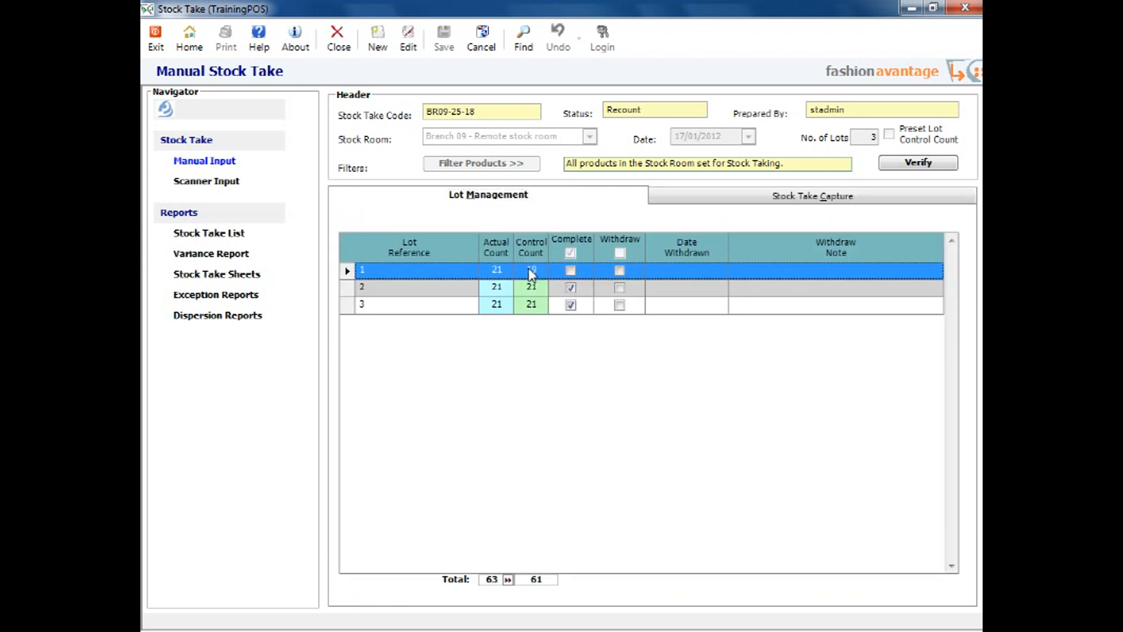
click(695, 202)
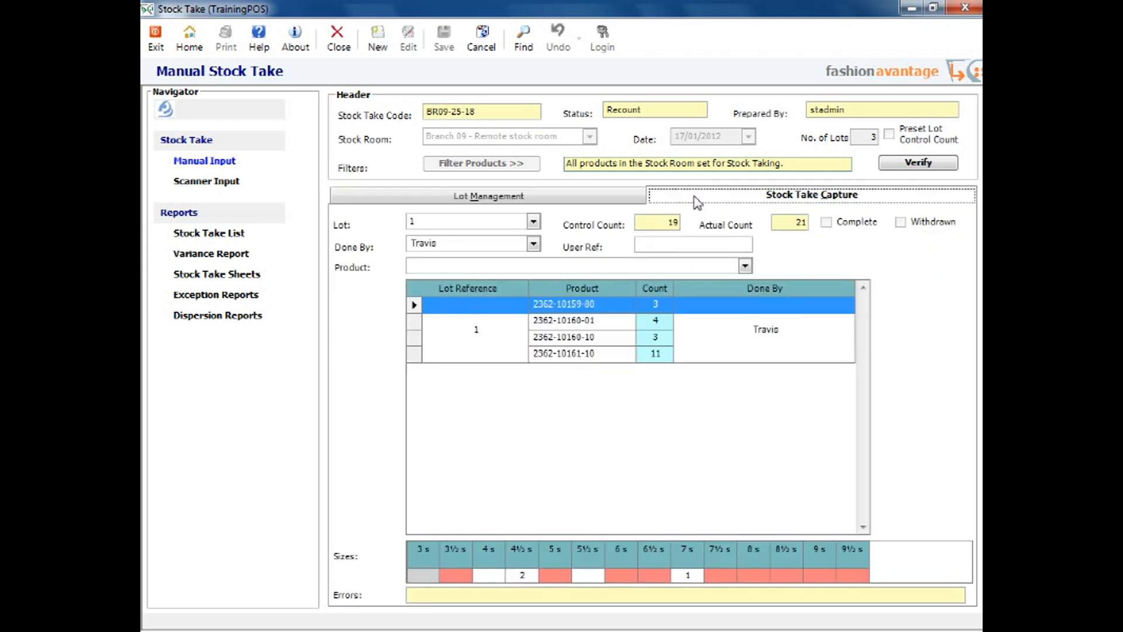
click(550, 195)
click(571, 271)
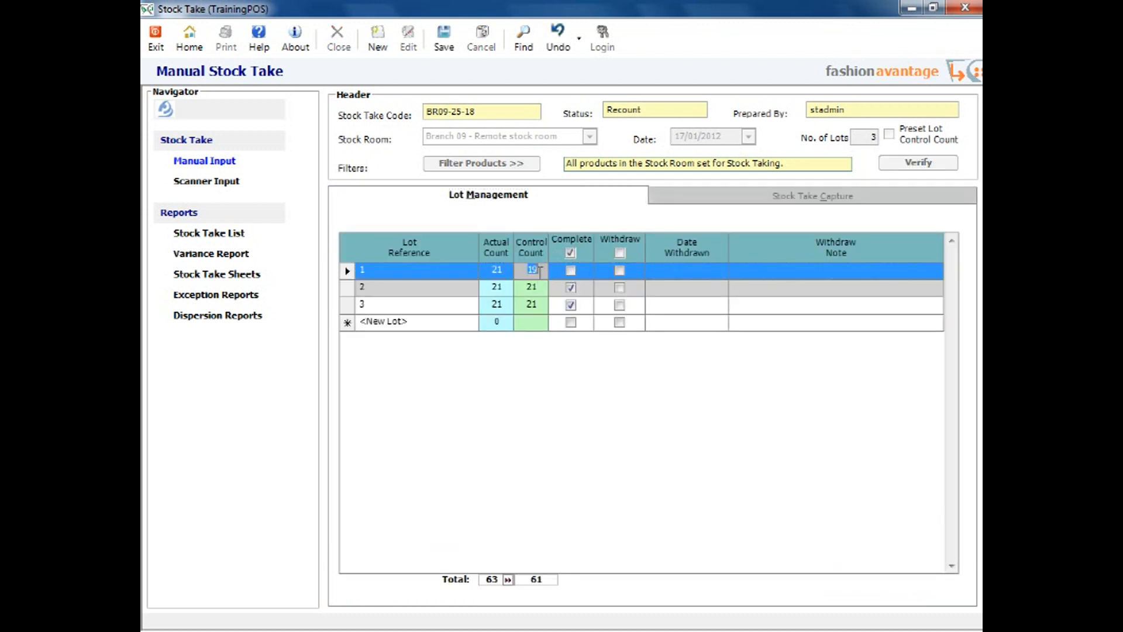
click(571, 270)
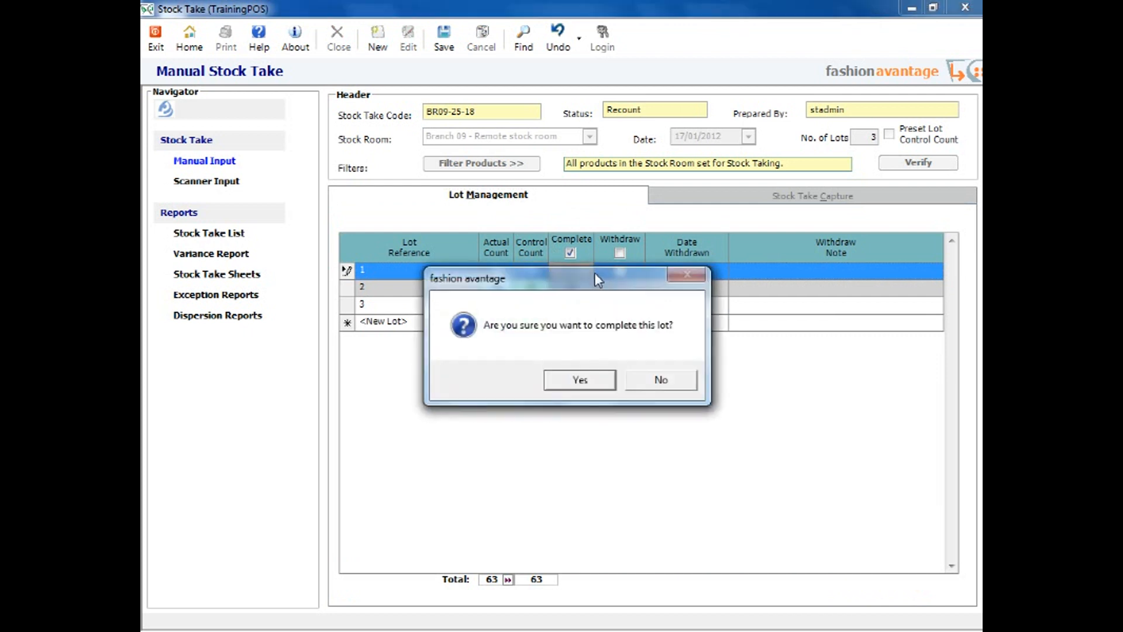
click(600, 384)
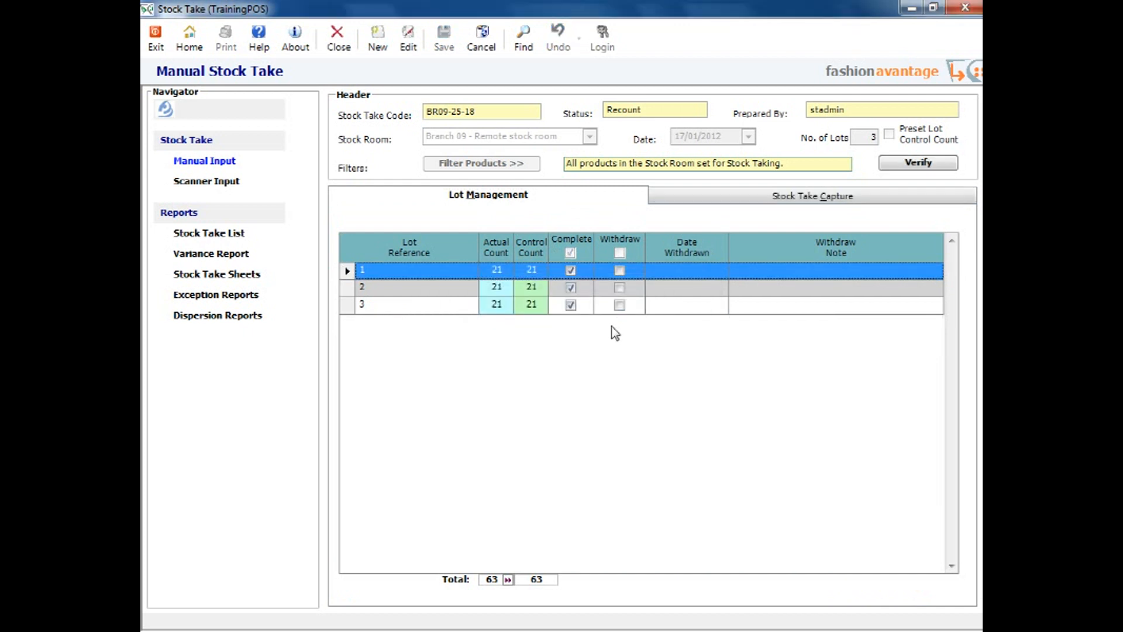
Step: Verify the recounted stock take and confirm its move back to the Verification phase
click(916, 165)
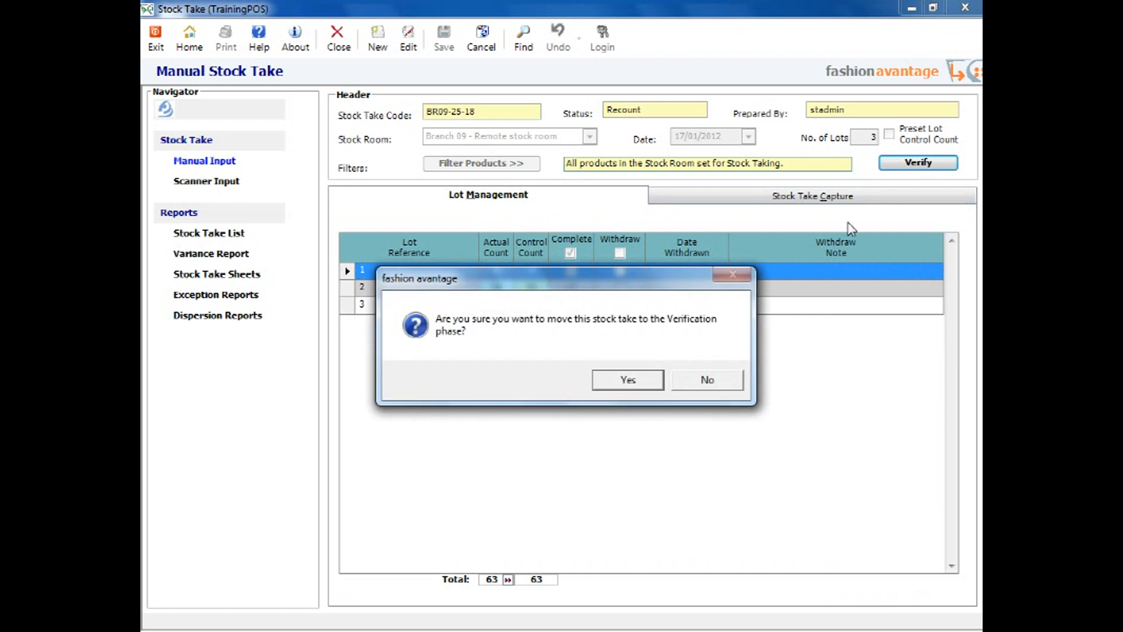
click(627, 381)
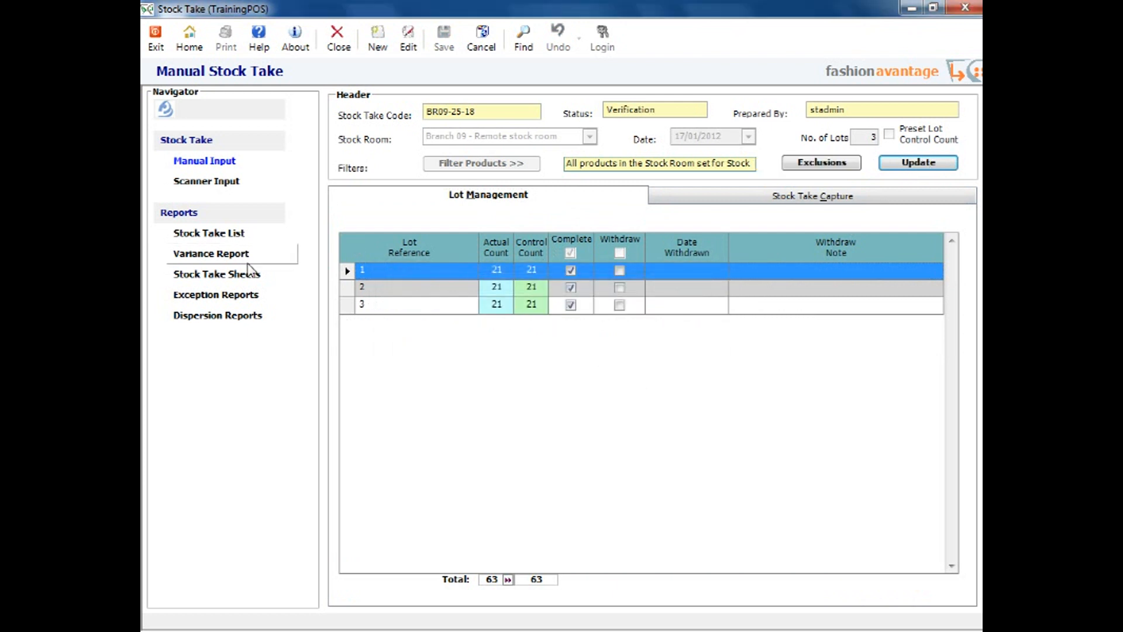
Step: Run the Variance Report for stock take BR09-25-18 as a product summary with cost variance shown, review it and close it
click(249, 254)
click(543, 111)
click(531, 153)
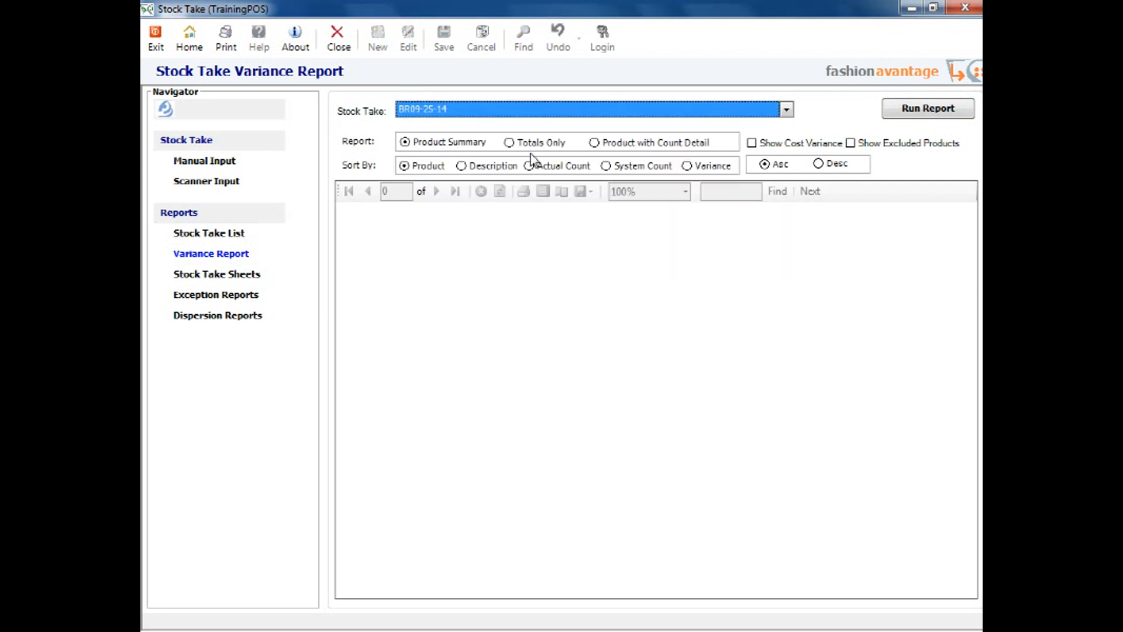
click(535, 113)
click(531, 154)
click(786, 145)
click(885, 105)
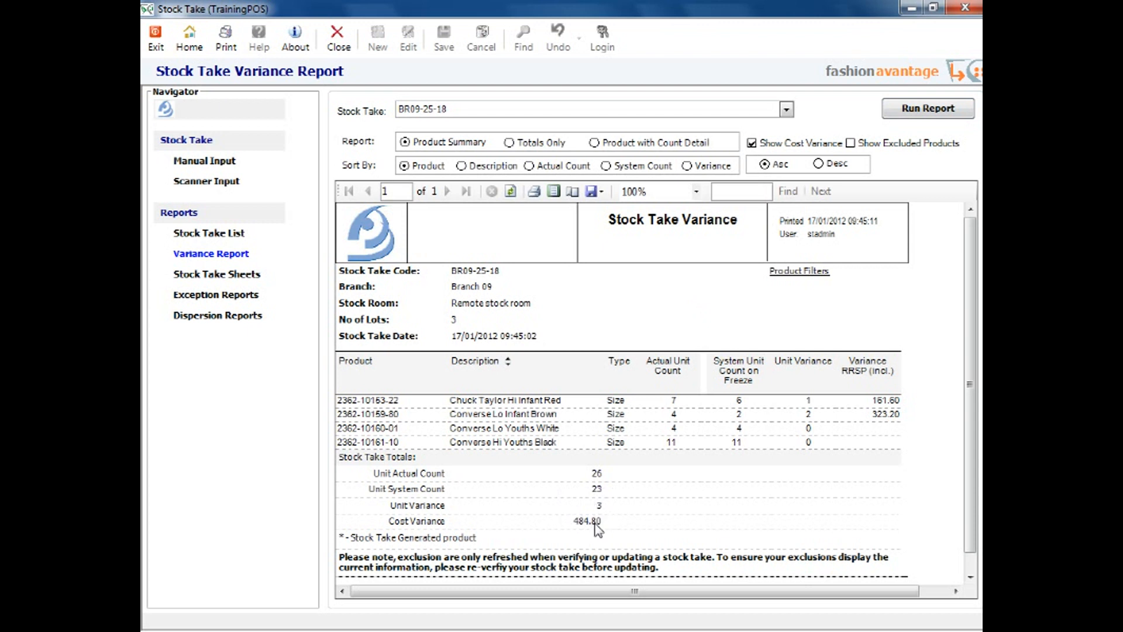
click(337, 38)
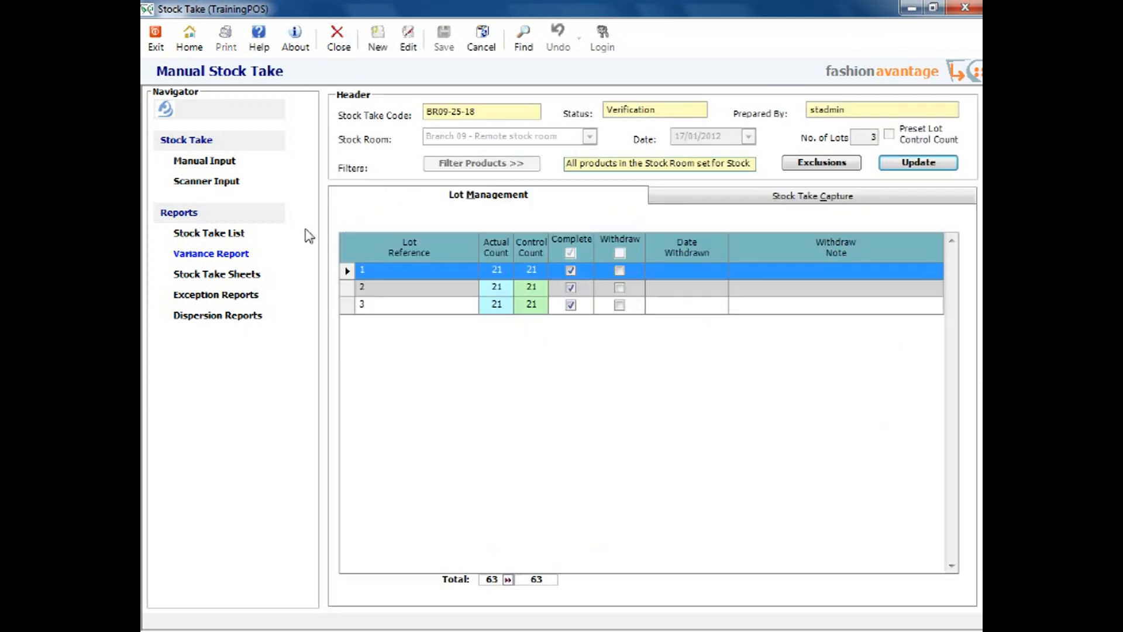
Step: Run the Exception Report for stock take BR09-25-18, examine its exception sections and close it
click(216, 294)
click(666, 110)
click(646, 150)
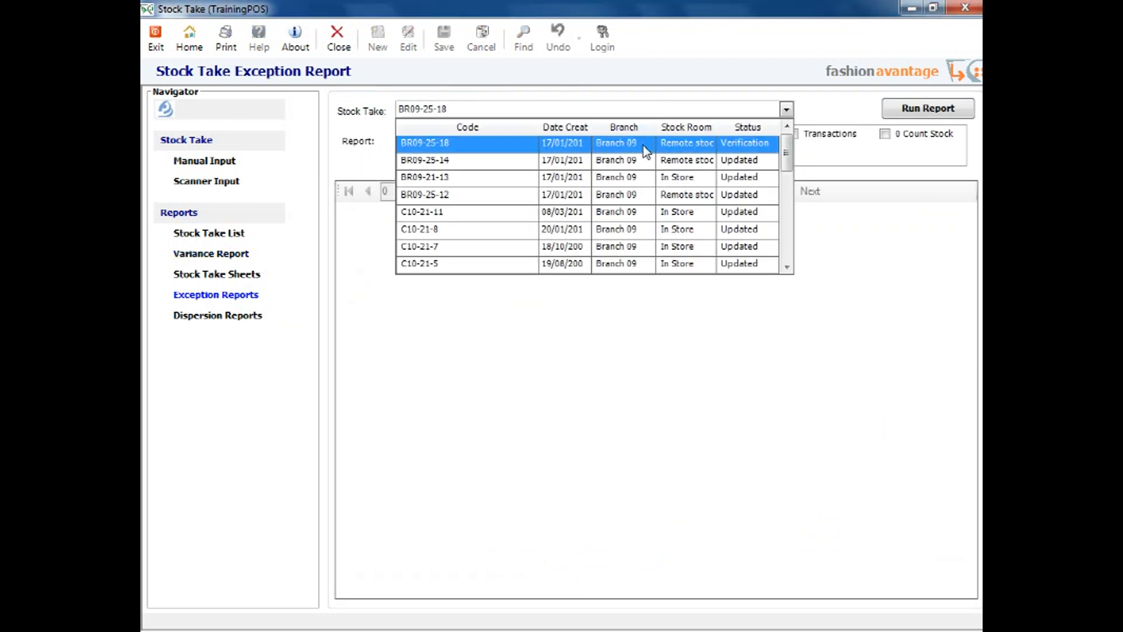
click(912, 109)
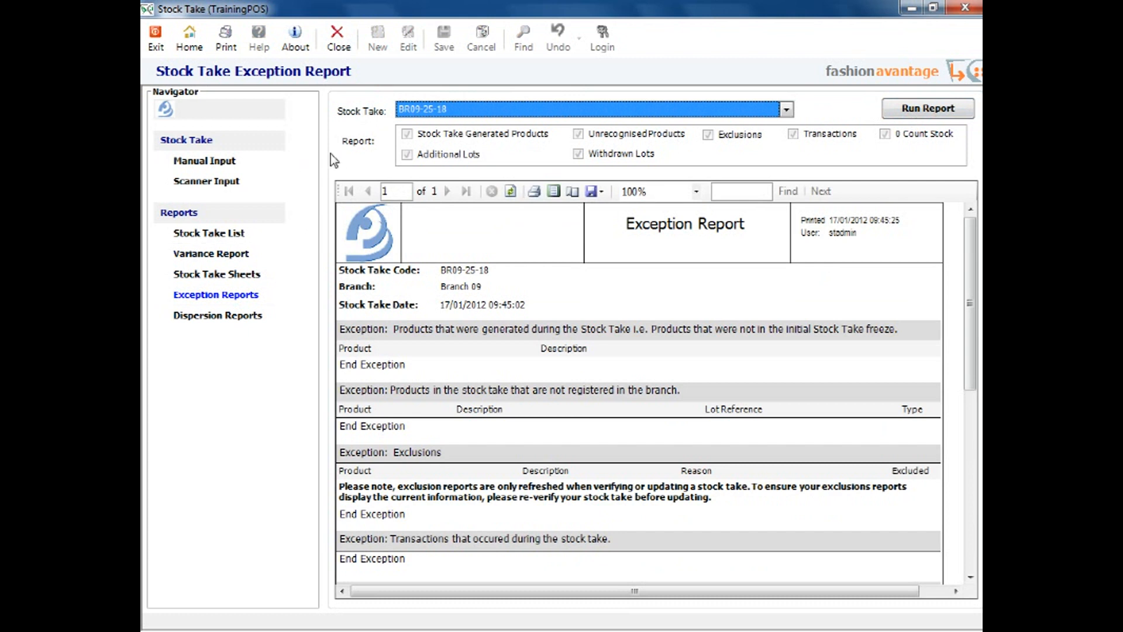
drag(971, 325, 511, 131)
click(331, 49)
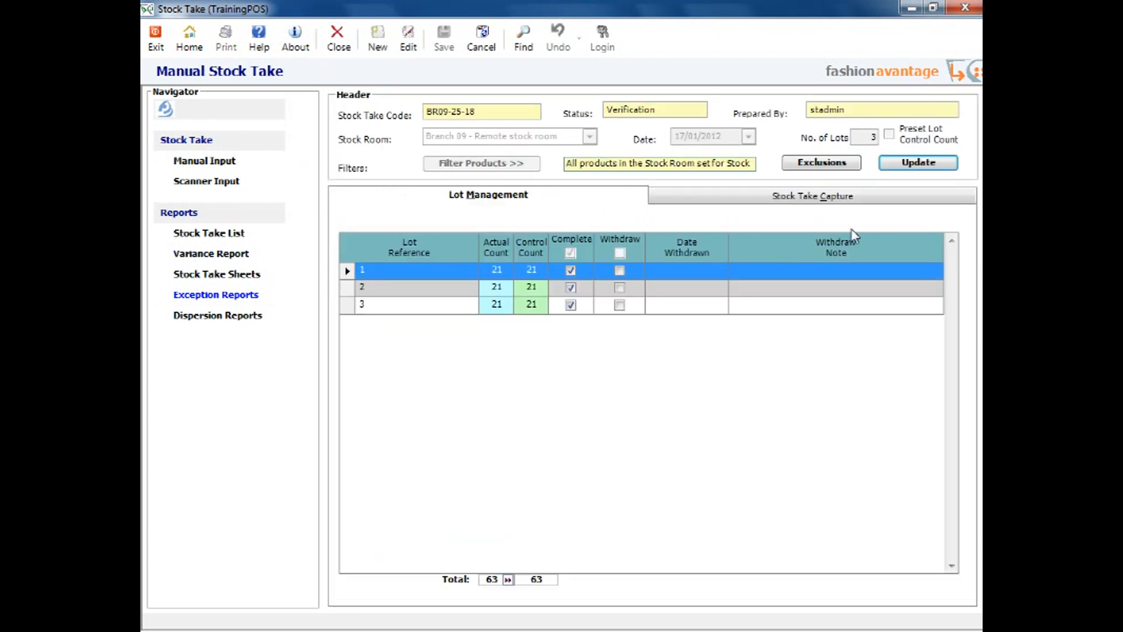
Step: Update stock take BR09-25-18 and confirm the irreversible stock quantity adjustment
click(912, 166)
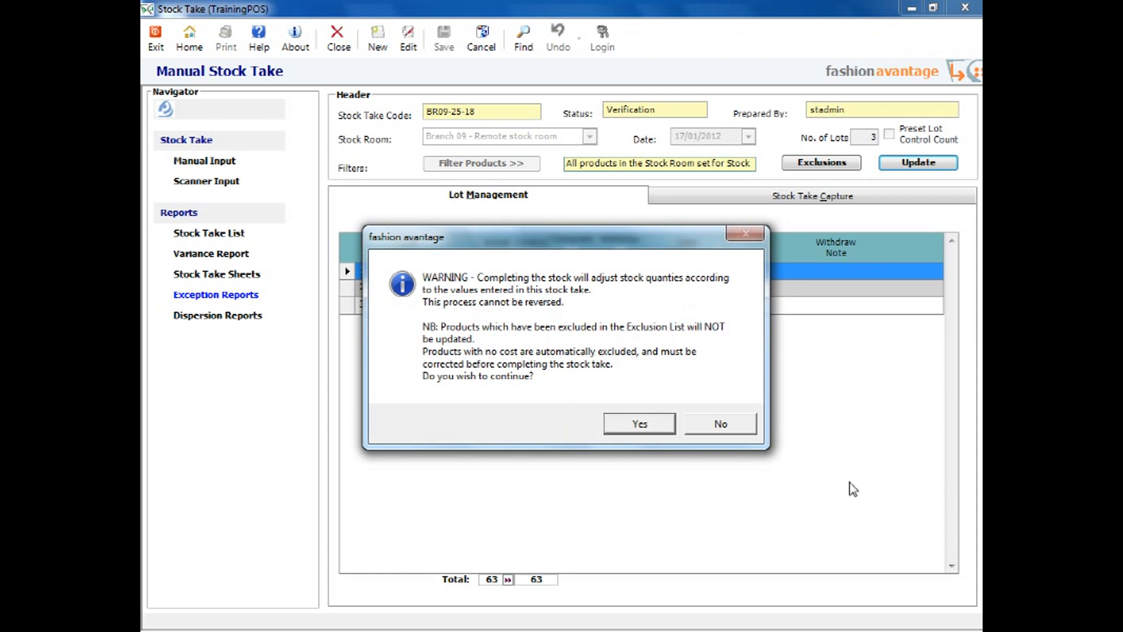
mouse_move(663, 243)
mouse_down()
mouse_move(641, 218)
mouse_move(643, 234)
mouse_up()
click(621, 414)
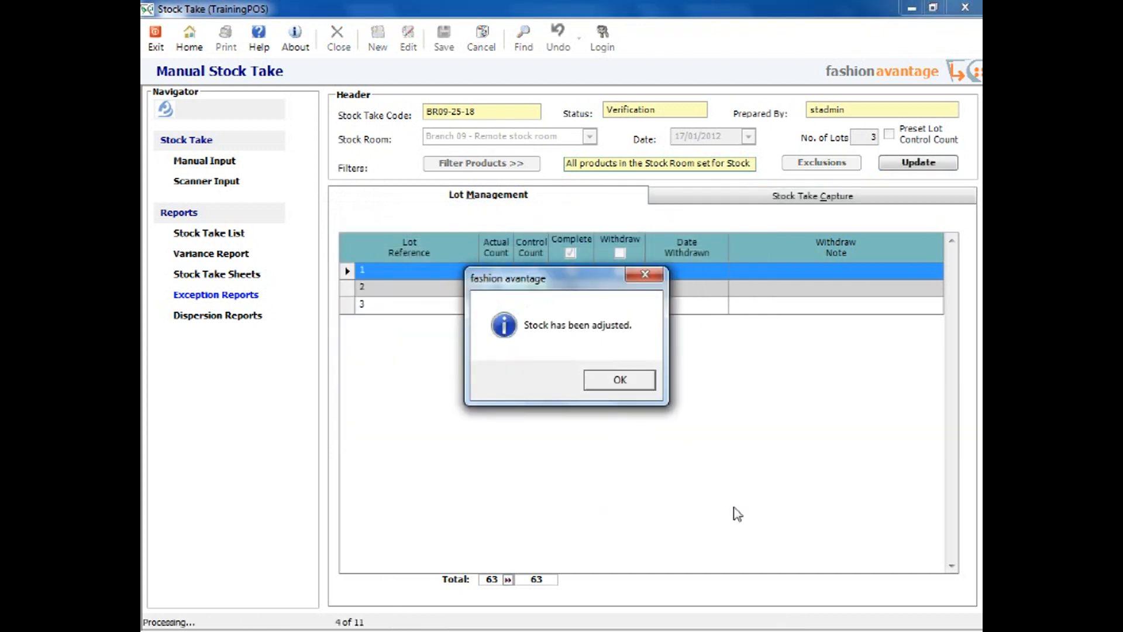
click(634, 381)
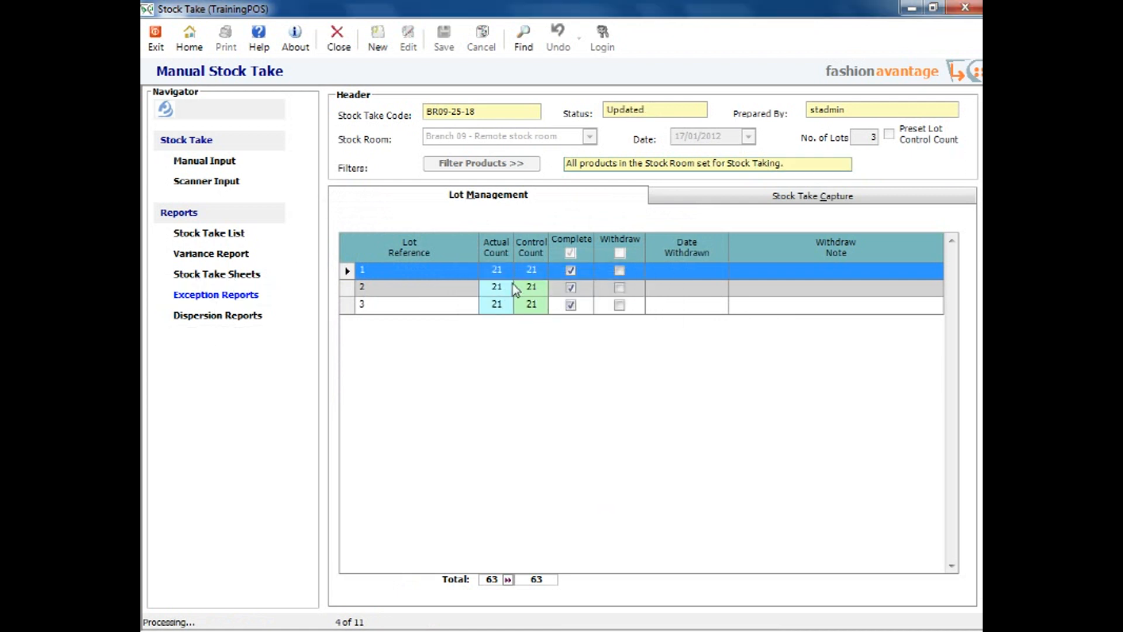
click(428, 289)
click(452, 275)
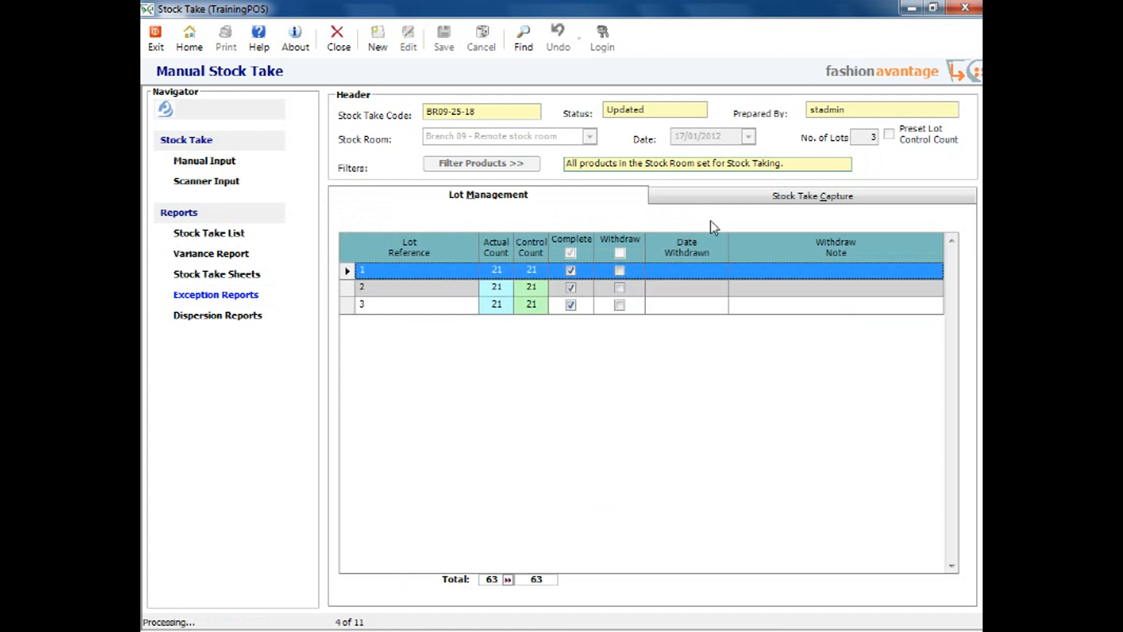
click(725, 200)
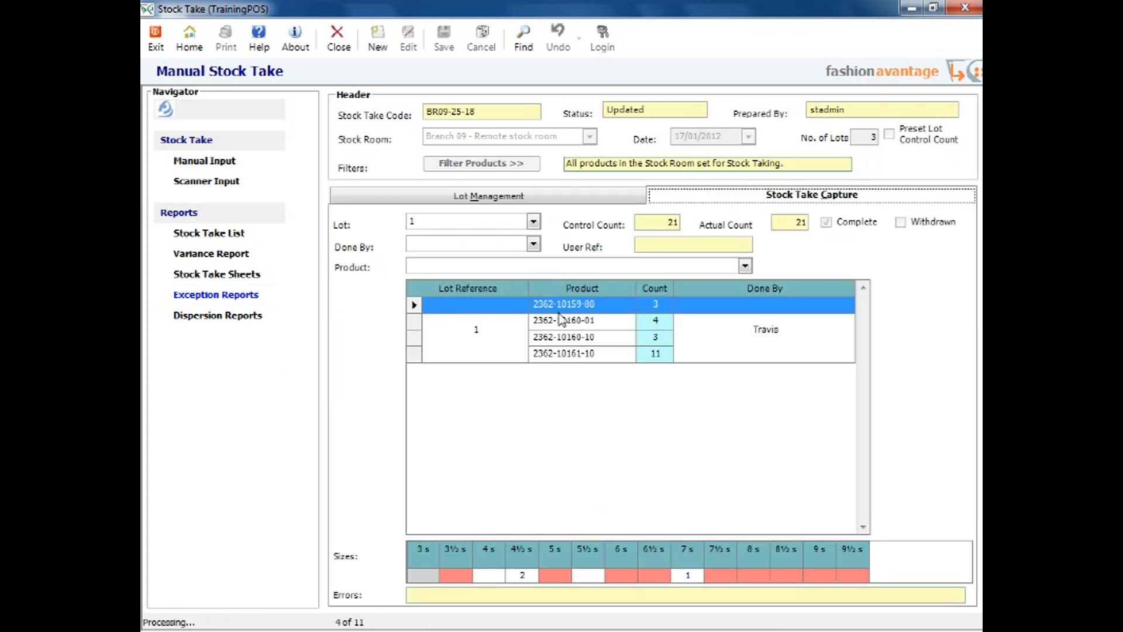
click(569, 324)
click(572, 338)
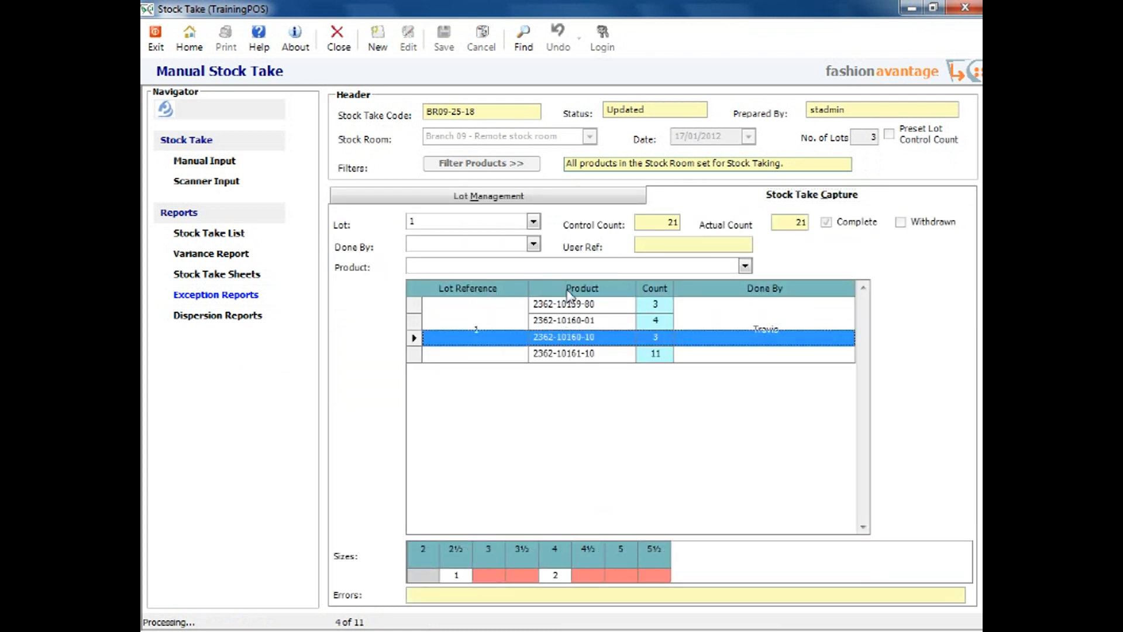
Step: Exit Stock Take, launch Fashion Retail and log in with the user name and account password
click(338, 44)
click(153, 44)
double_click(431, 120)
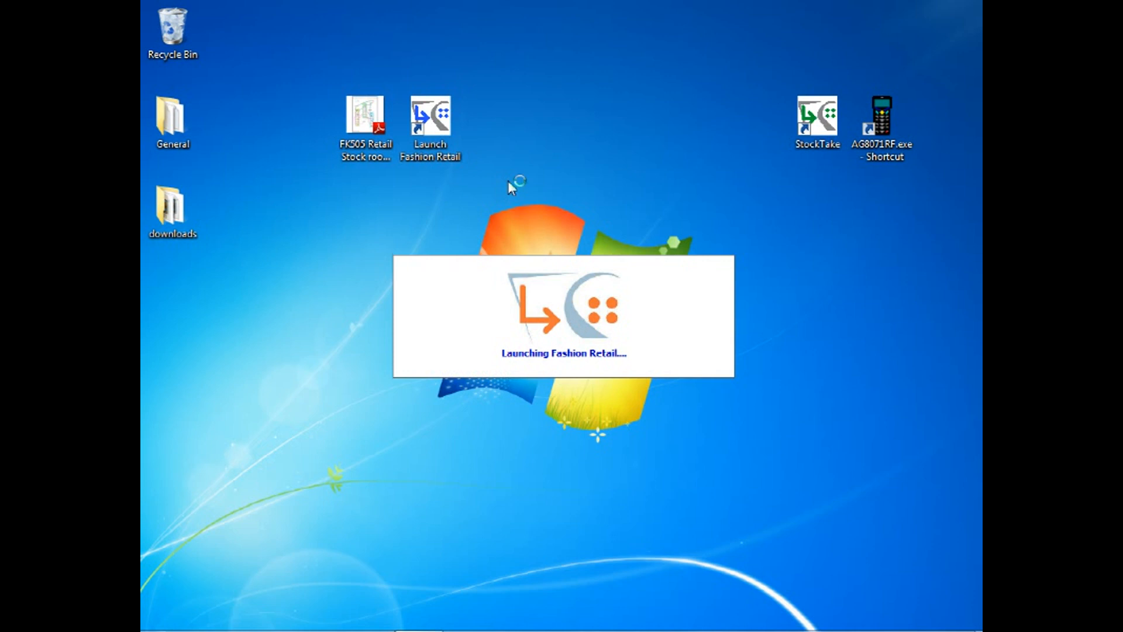
text(msa)
key(Tab)
text(***)
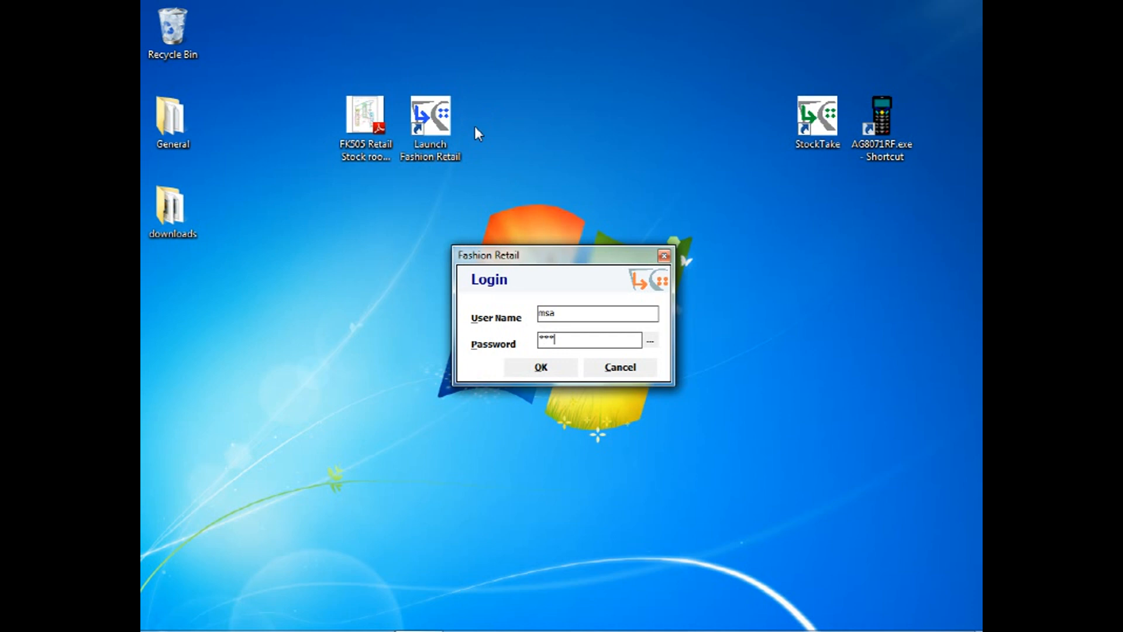
key(Return)
Step: In Audit Reports, choose the Stock Levels & Pricing Report and set its stock room to Remote stock room
click(454, 29)
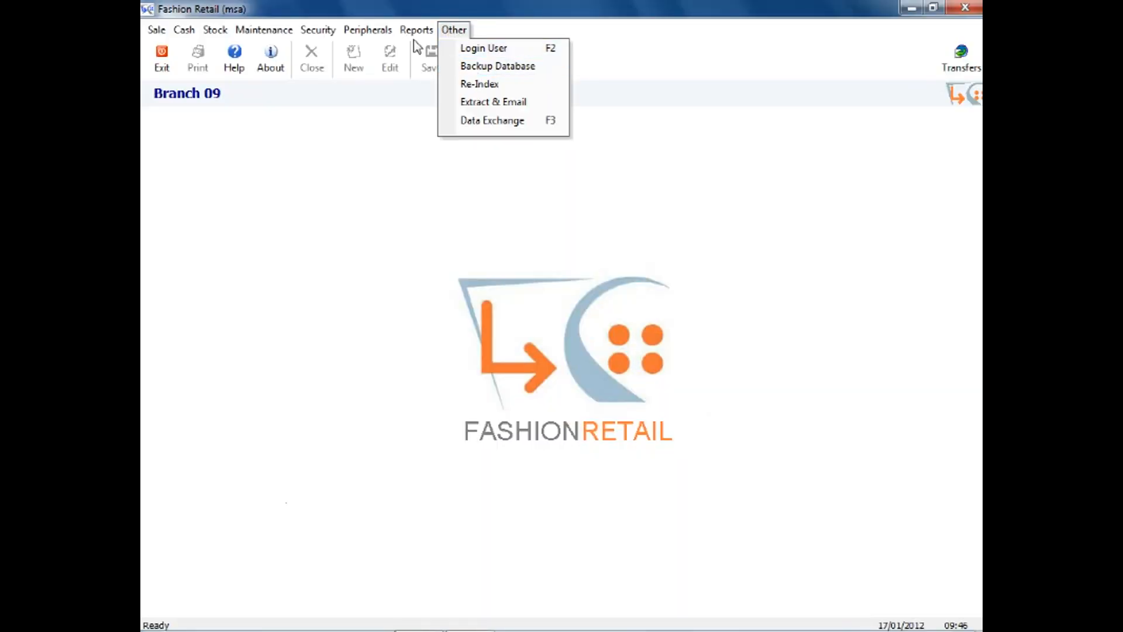
click(430, 66)
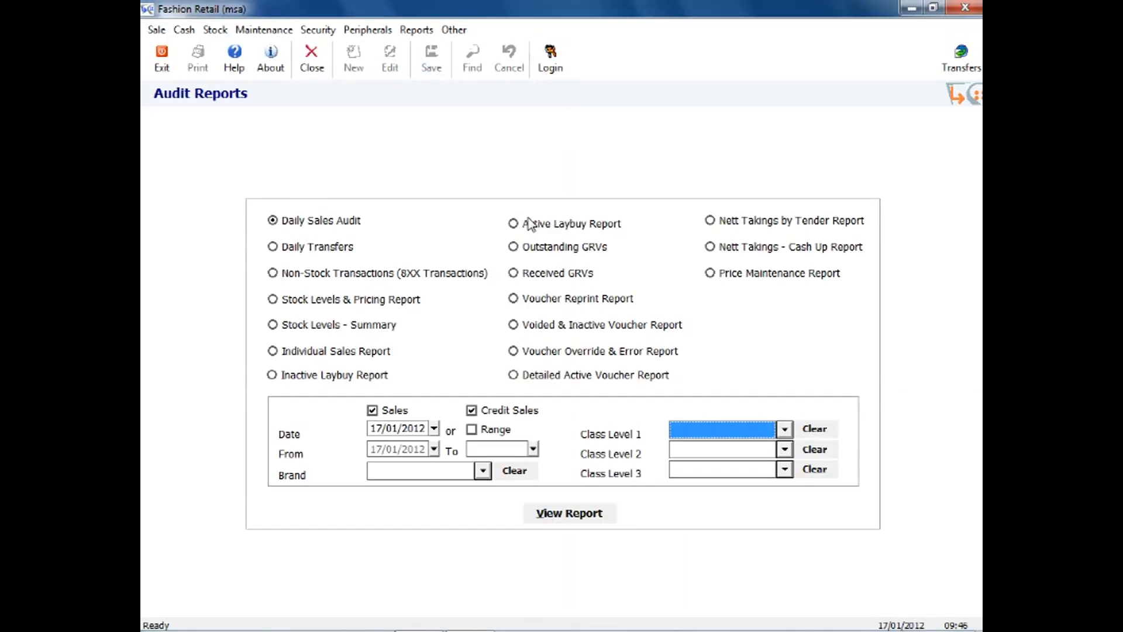
click(382, 299)
click(690, 414)
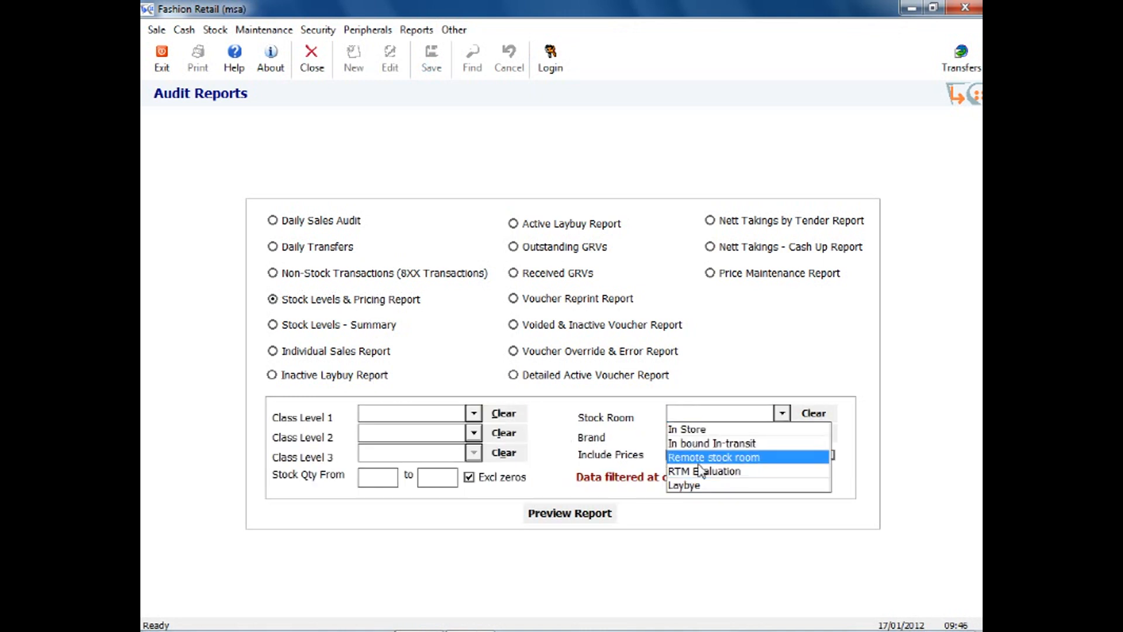
click(696, 457)
Step: Set the report's stock quantity range to 0 to 100, preview the stock levels, and close the preview and Audit Reports
click(384, 478)
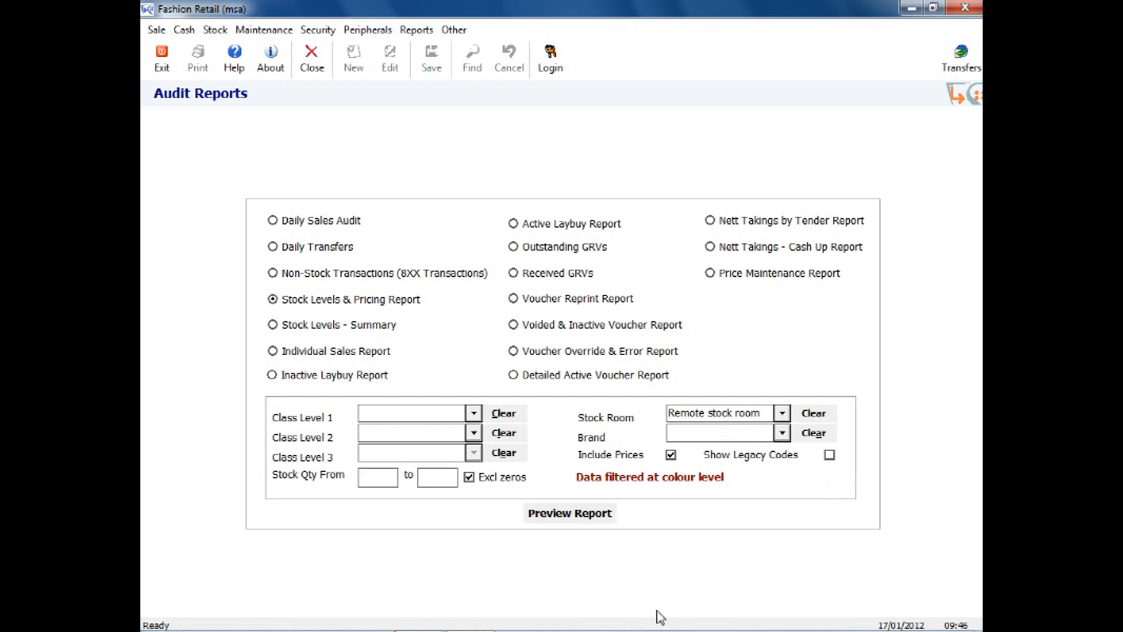
text(100)
key(Tab)
click(574, 518)
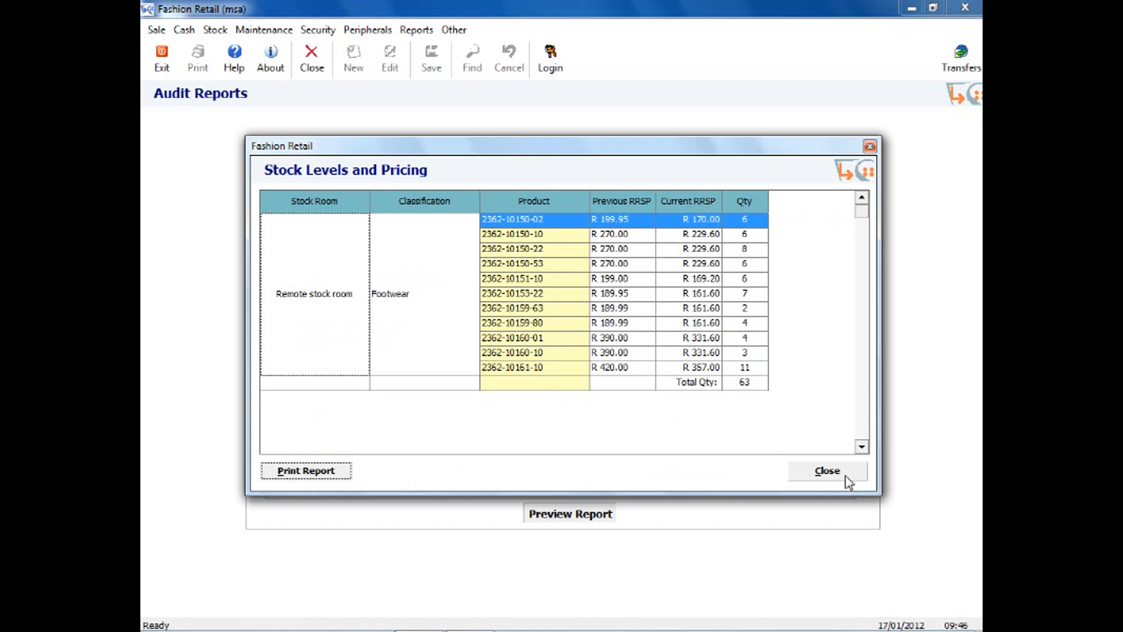
click(830, 470)
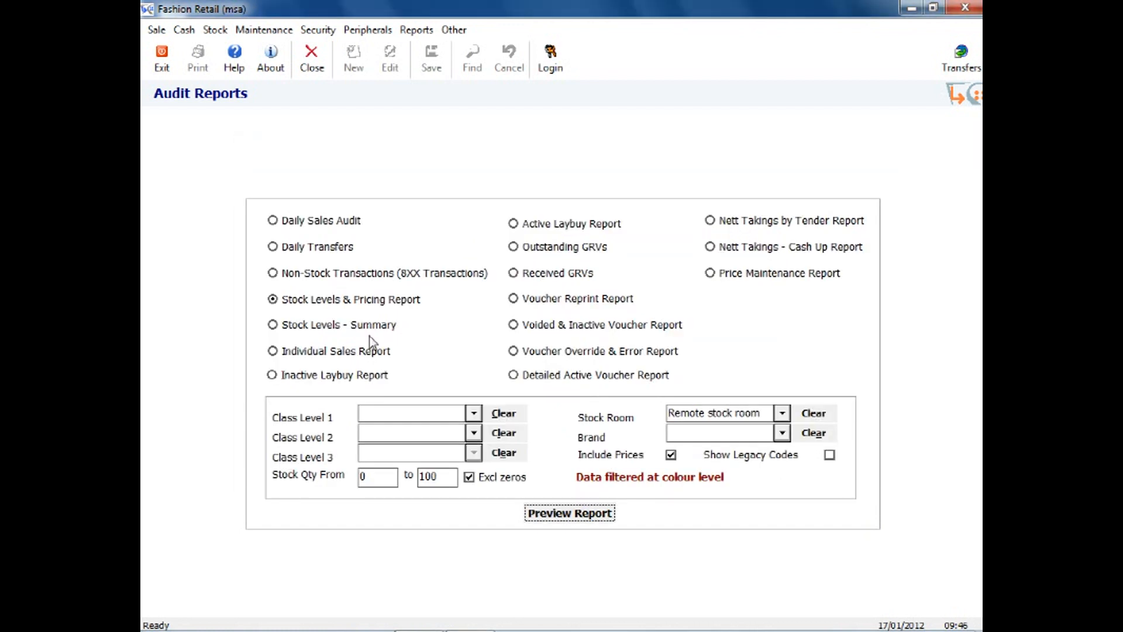
click(315, 69)
Step: Open Adjust Stock, choose stock room 21 In Store, close the form without adjusting anything and minimize Fashion Retail
click(216, 31)
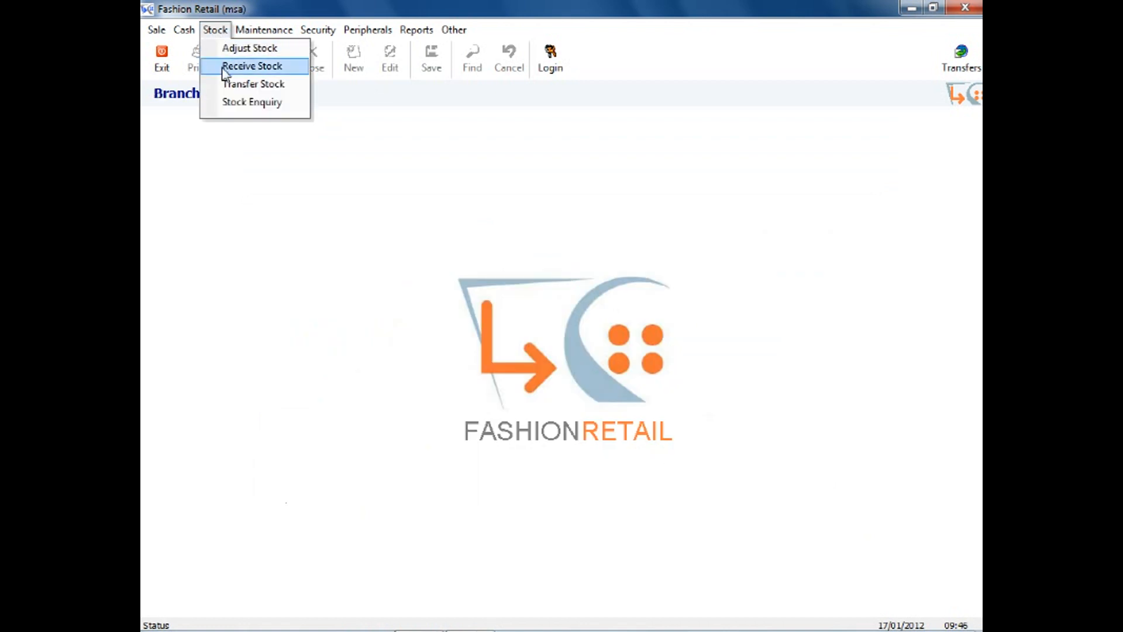
click(249, 48)
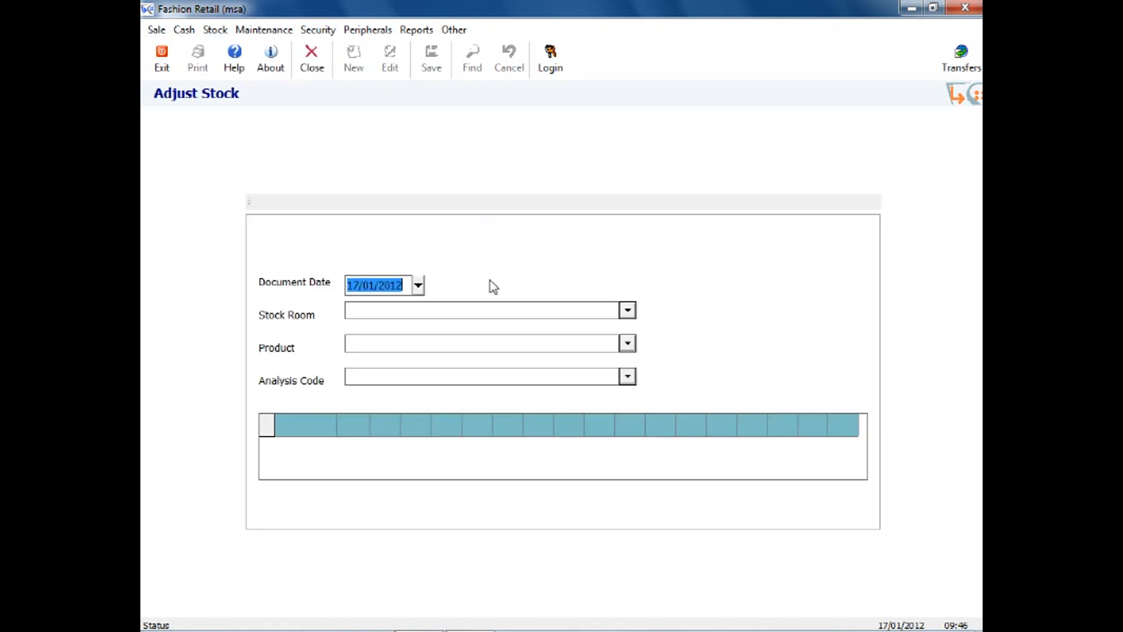
click(501, 318)
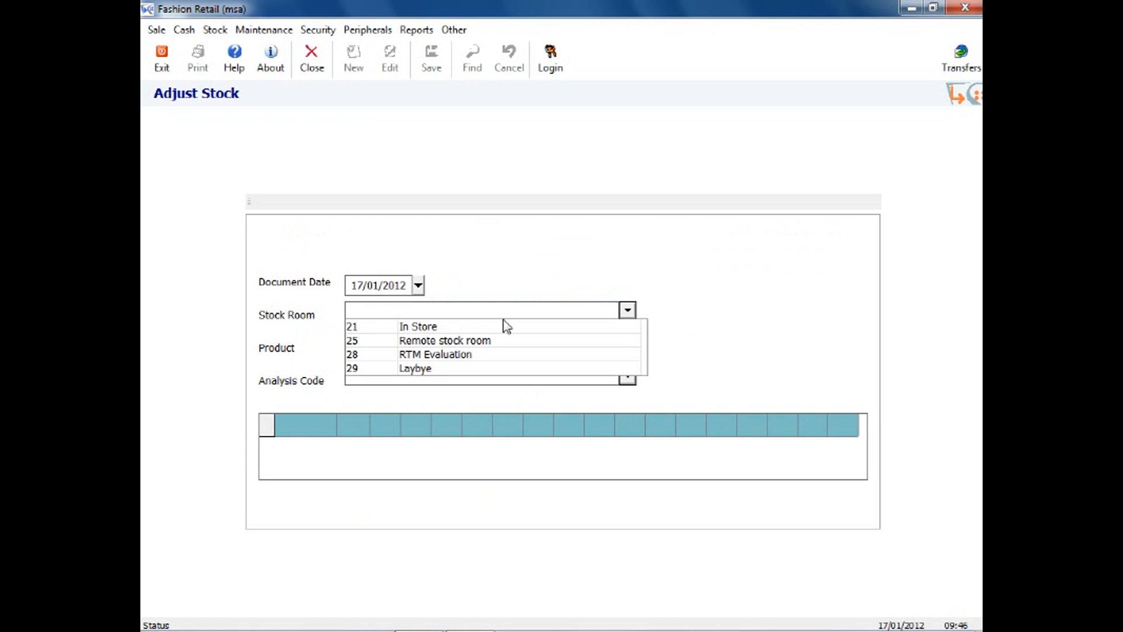
click(513, 331)
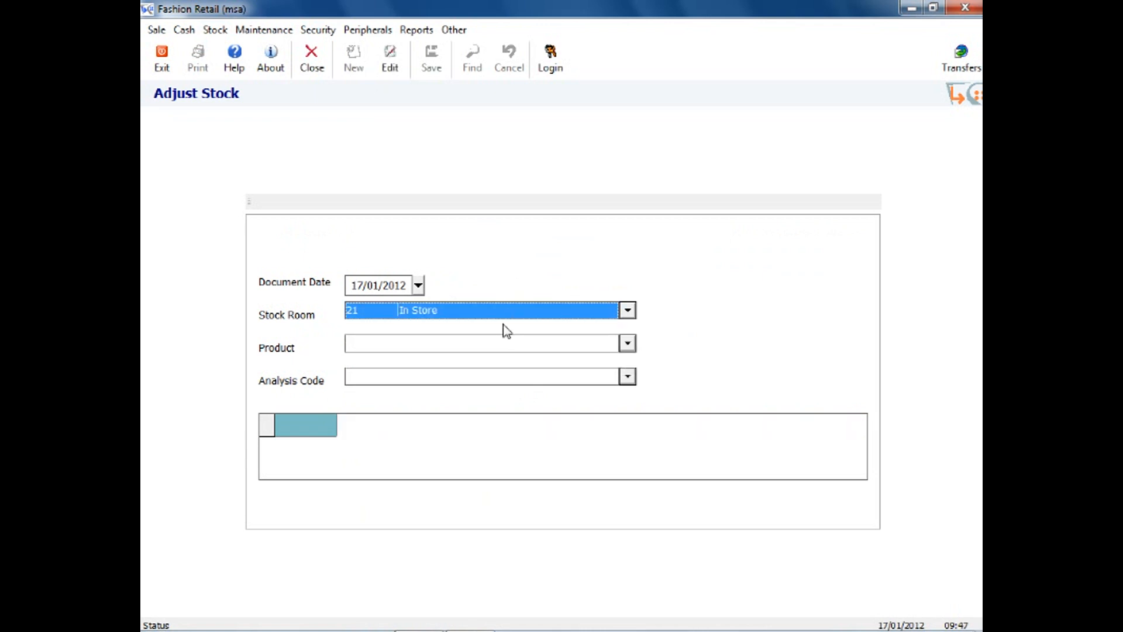
click(501, 345)
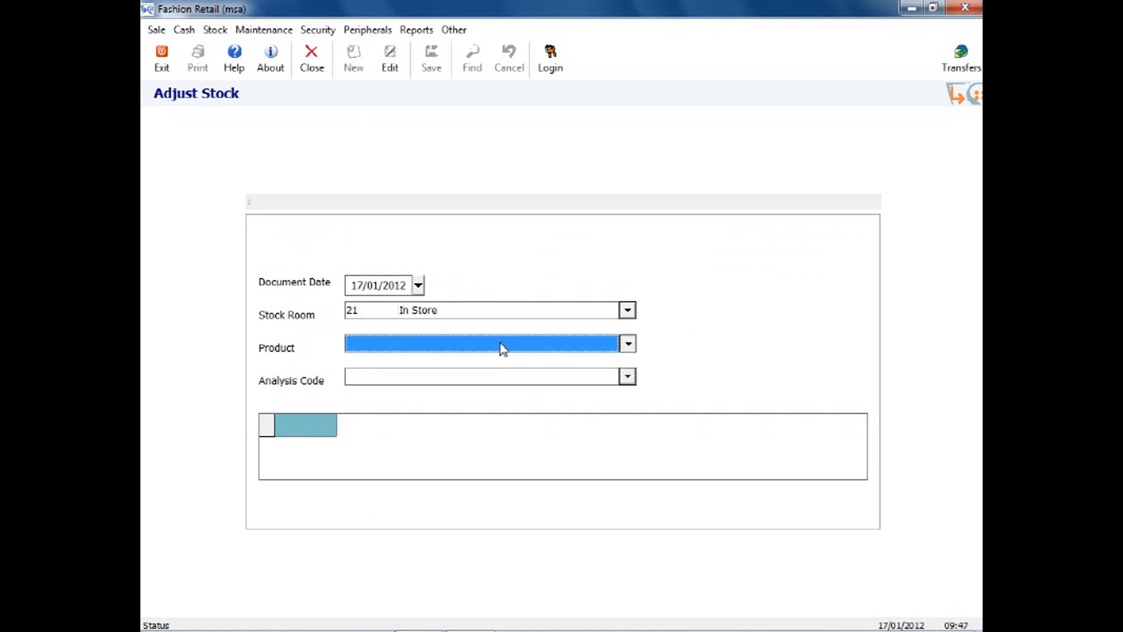
click(311, 70)
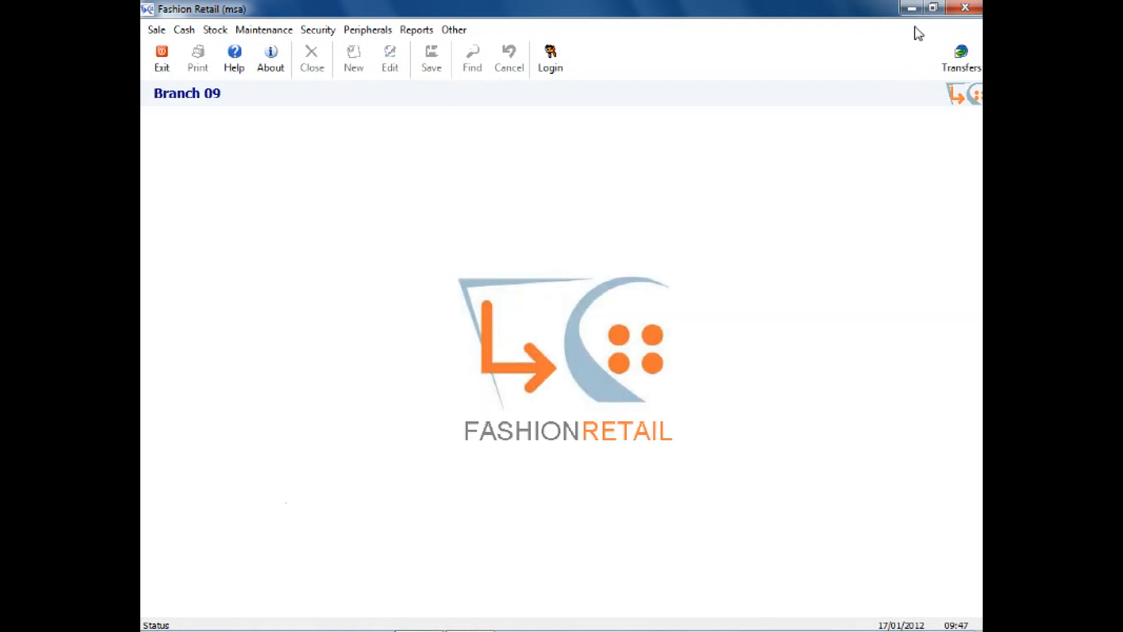
click(912, 9)
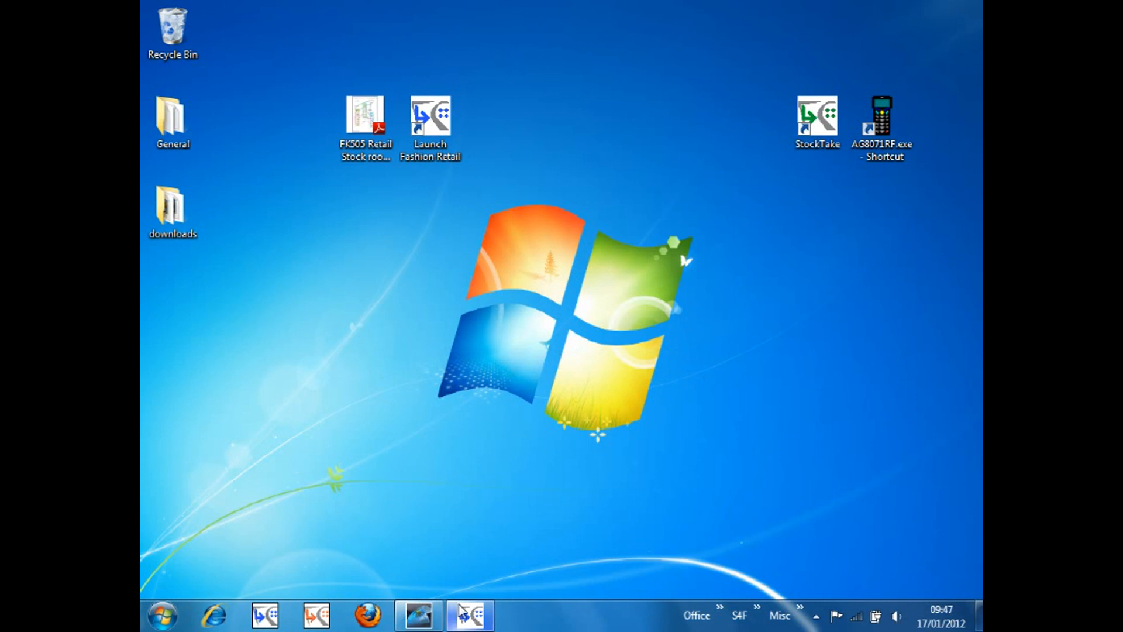